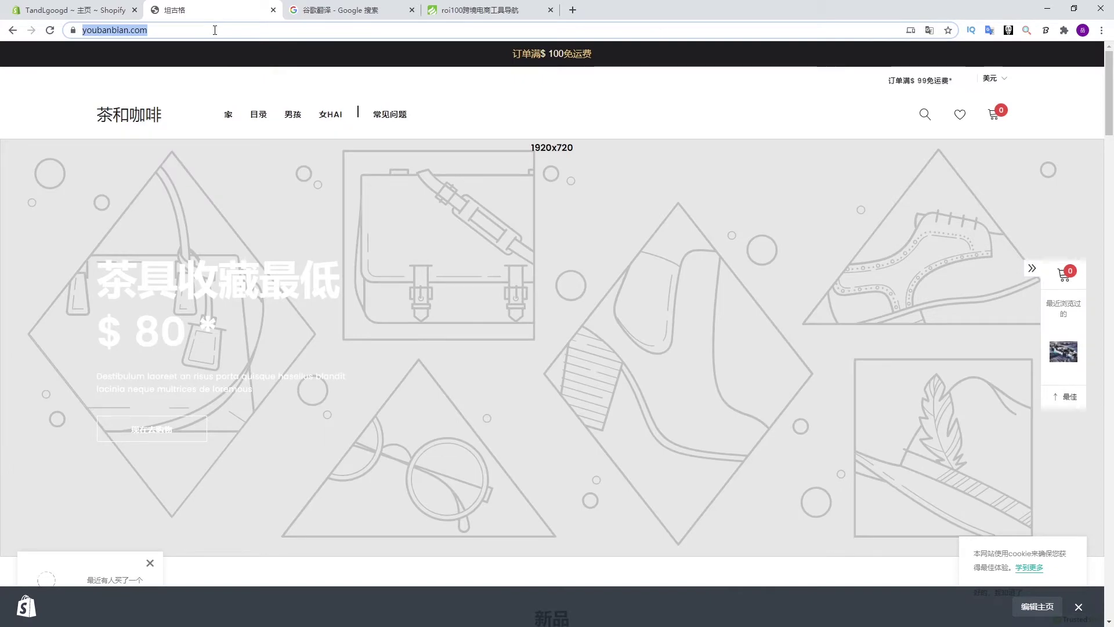
Load the youbanbian.com storefront and examine the homepage from the main banner through the product and gallery sections, refreshing the page.
key("Return")
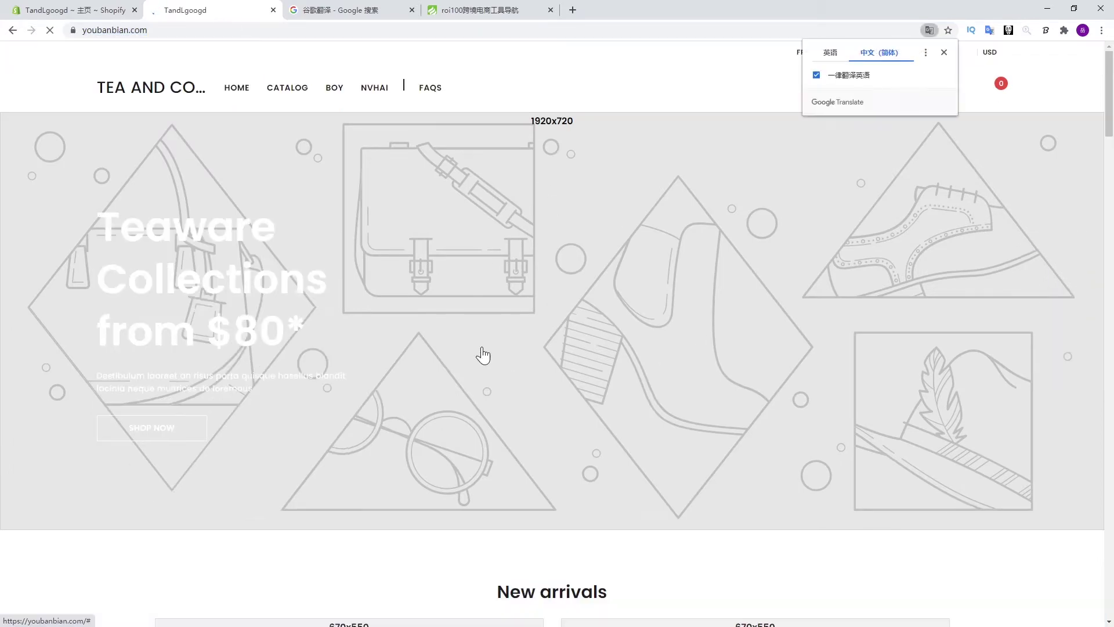
scroll(480, 353, "down", 15)
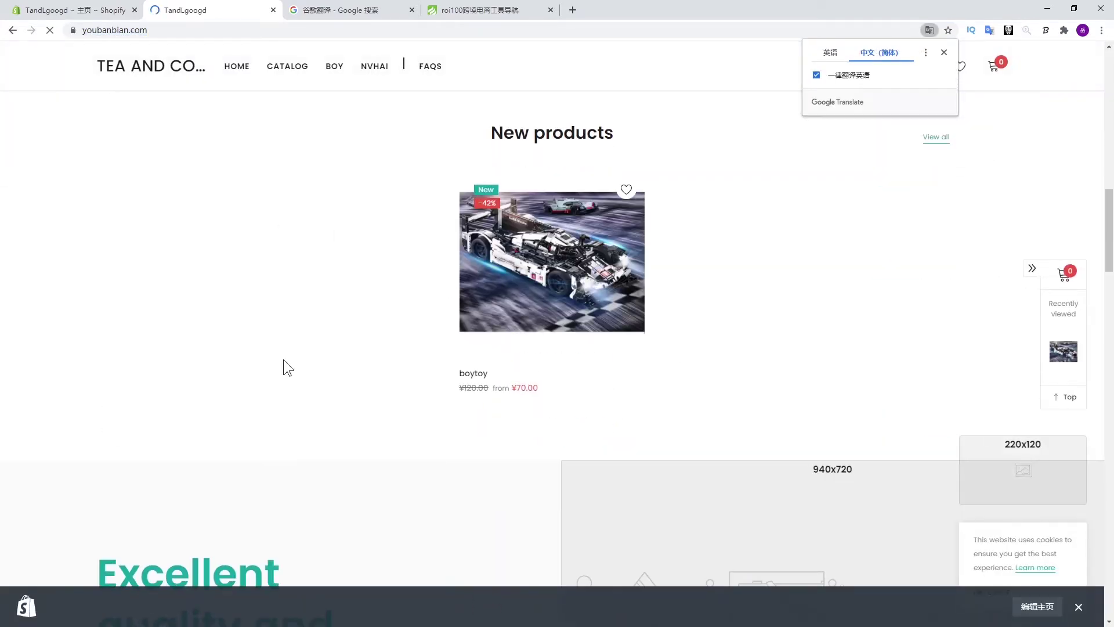
scroll(774, 279, "down", 5)
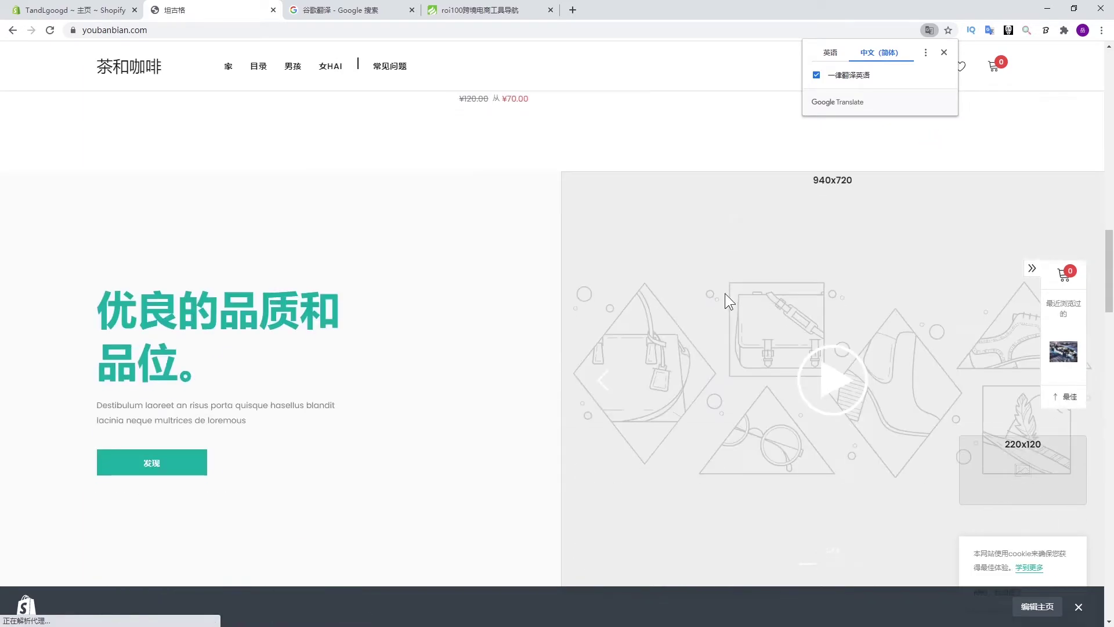
scroll(726, 299, "up", 7)
scroll(914, 344, "down", 18)
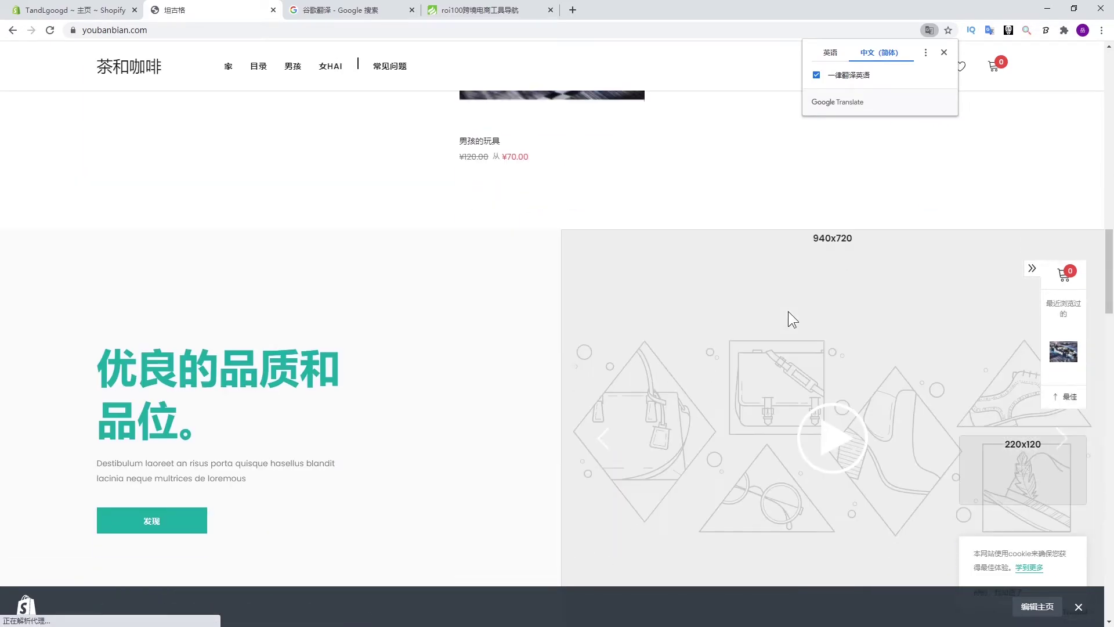
scroll(393, 373, "up", 4)
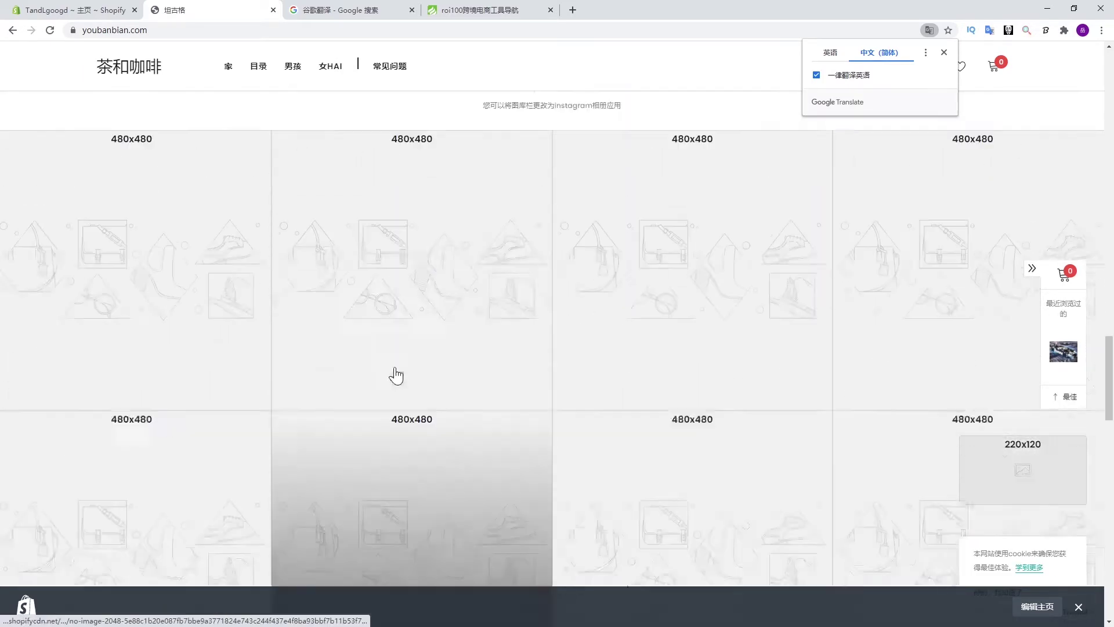
scroll(430, 363, "down", 16)
scroll(579, 319, "up", 7)
scroll(579, 320, "up", 20)
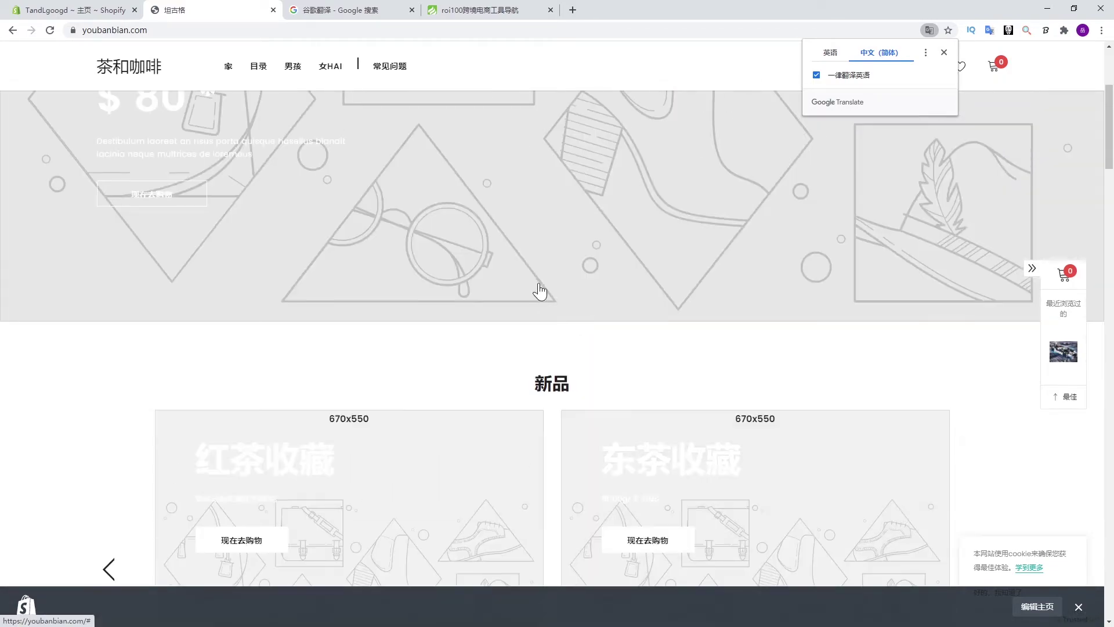
key("F5")
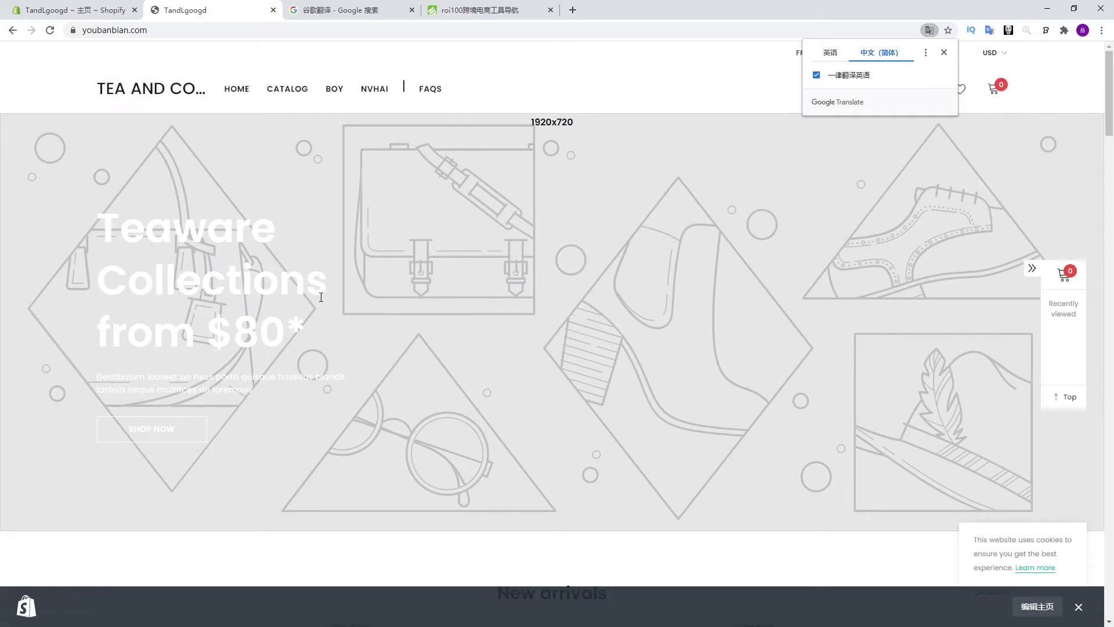
key("F5")
Switch to the Shopify admin and review the orders, online store themes, products and collections pages.
left_click(81, 10)
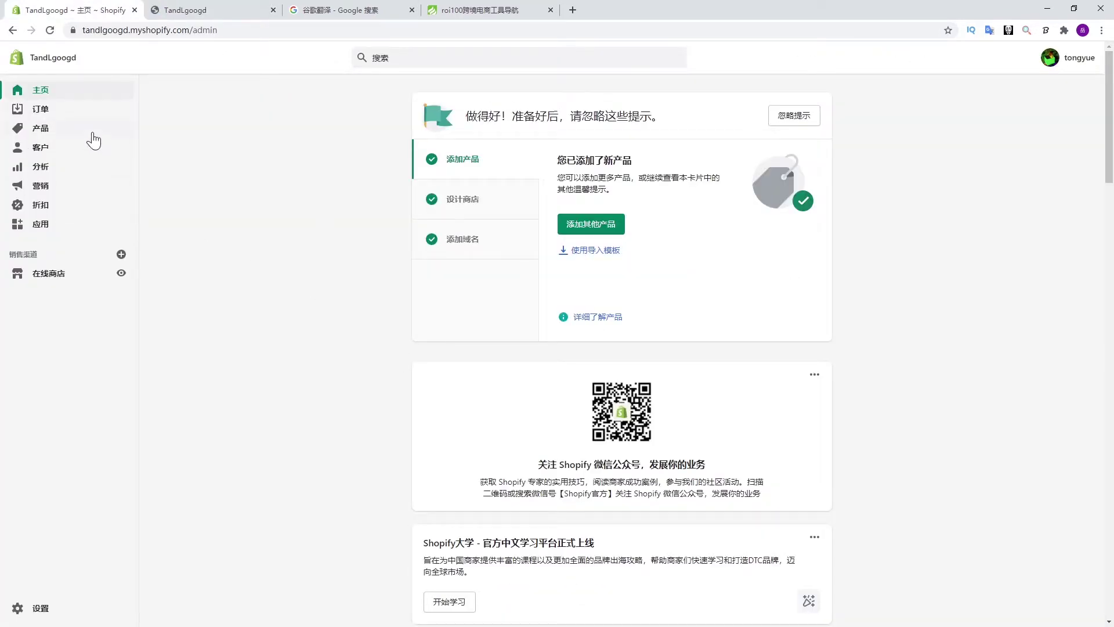
left_click(79, 110)
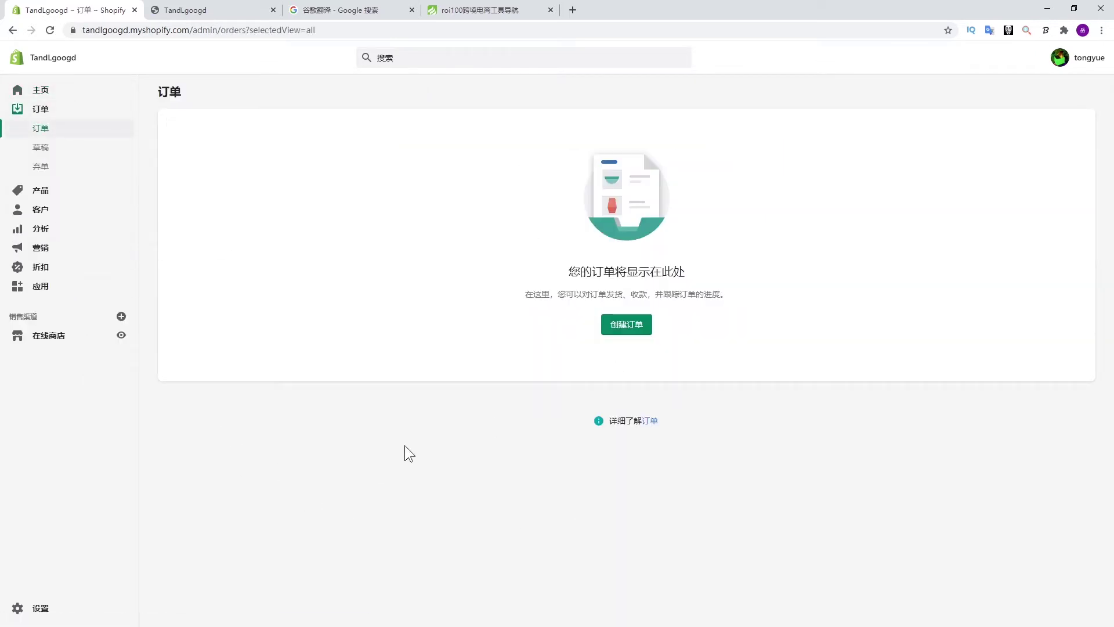
left_click(49, 336)
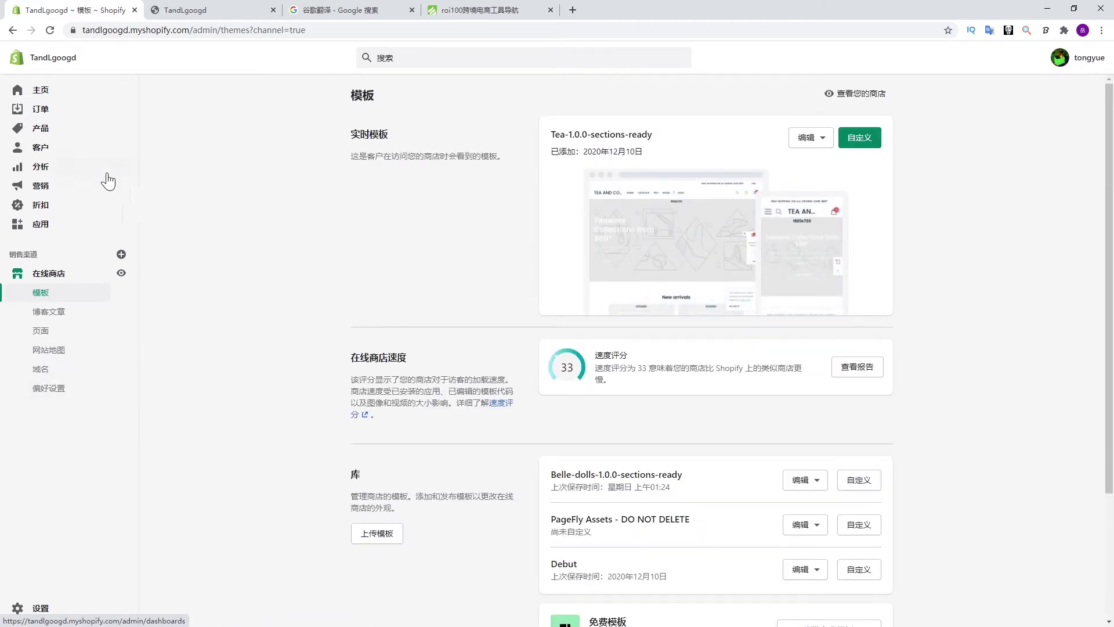
left_click(86, 132)
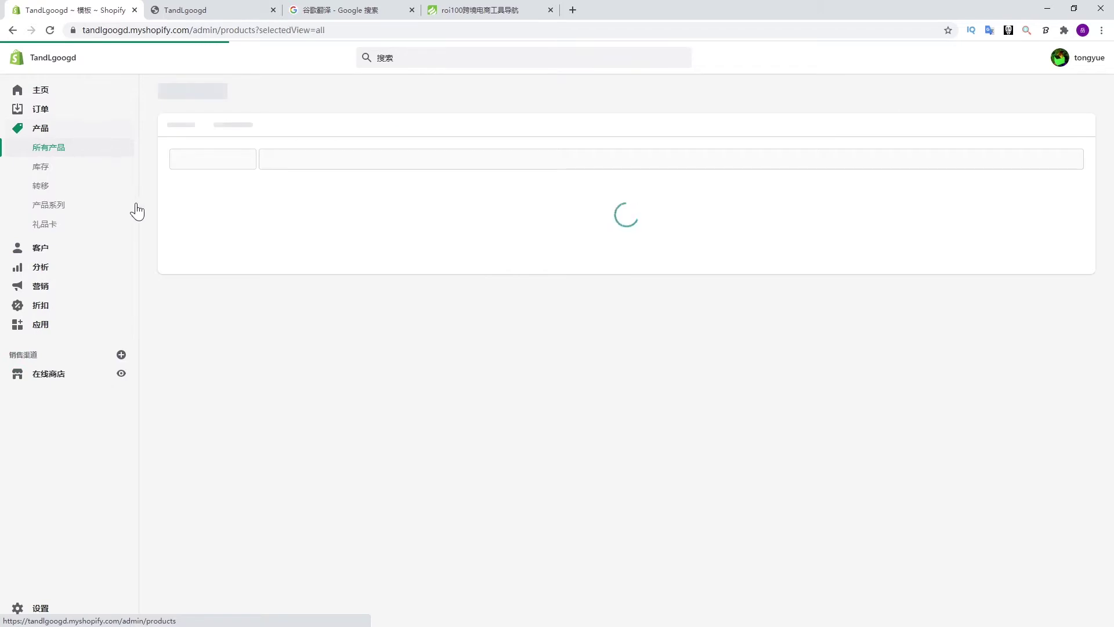
left_click(80, 213)
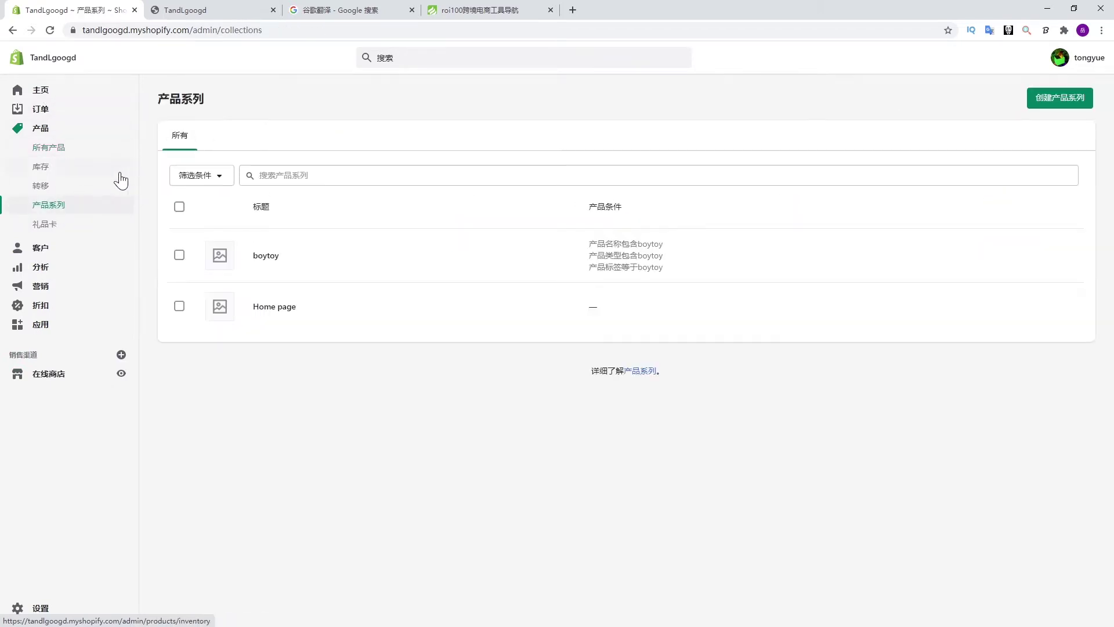
key("alt+Left")
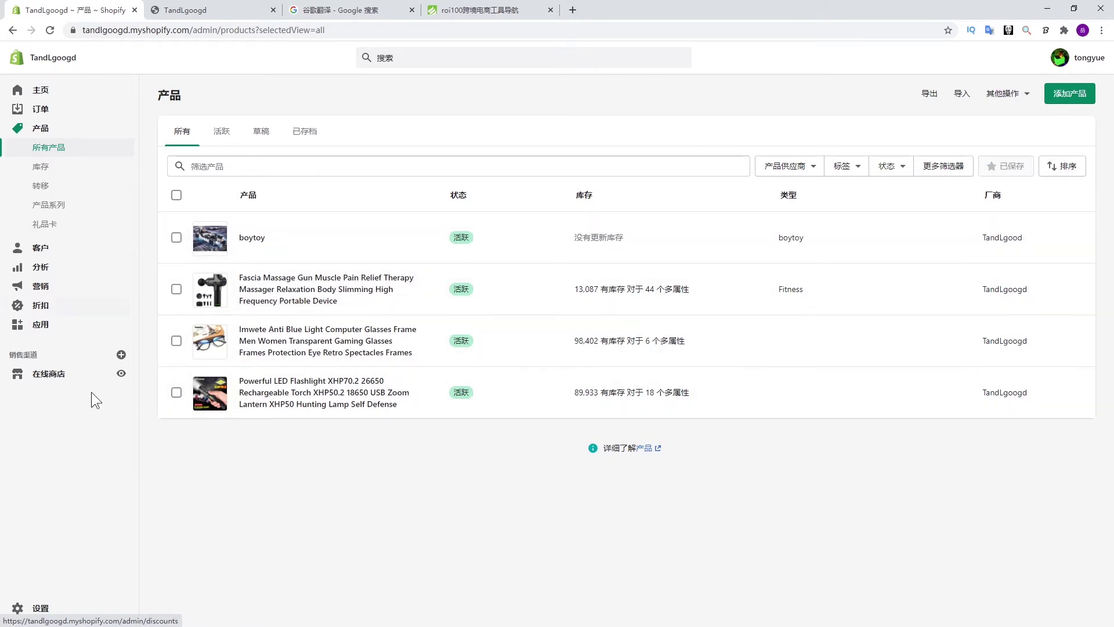
Start a new product collection (产品系列) and give it the title Fitness.
left_click(50, 205)
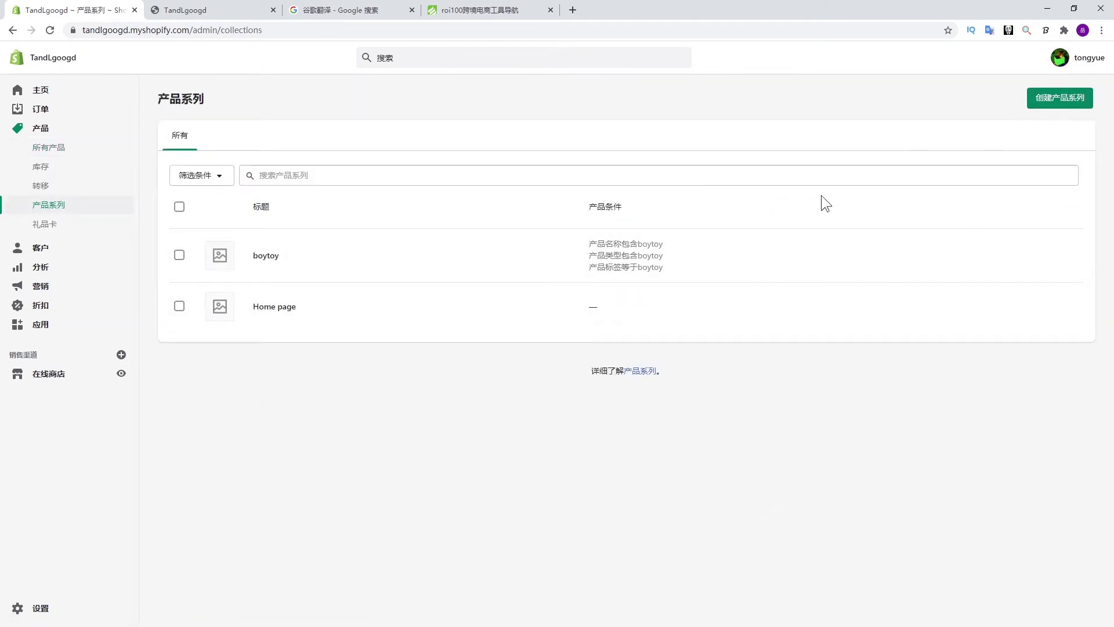
left_click(1059, 97)
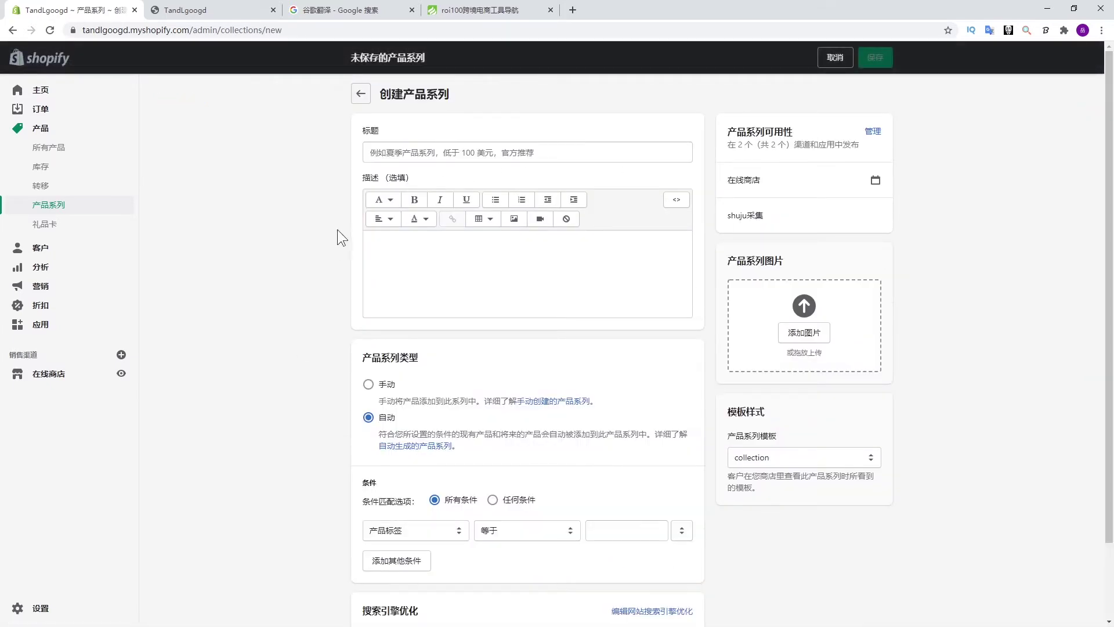
left_click(406, 153)
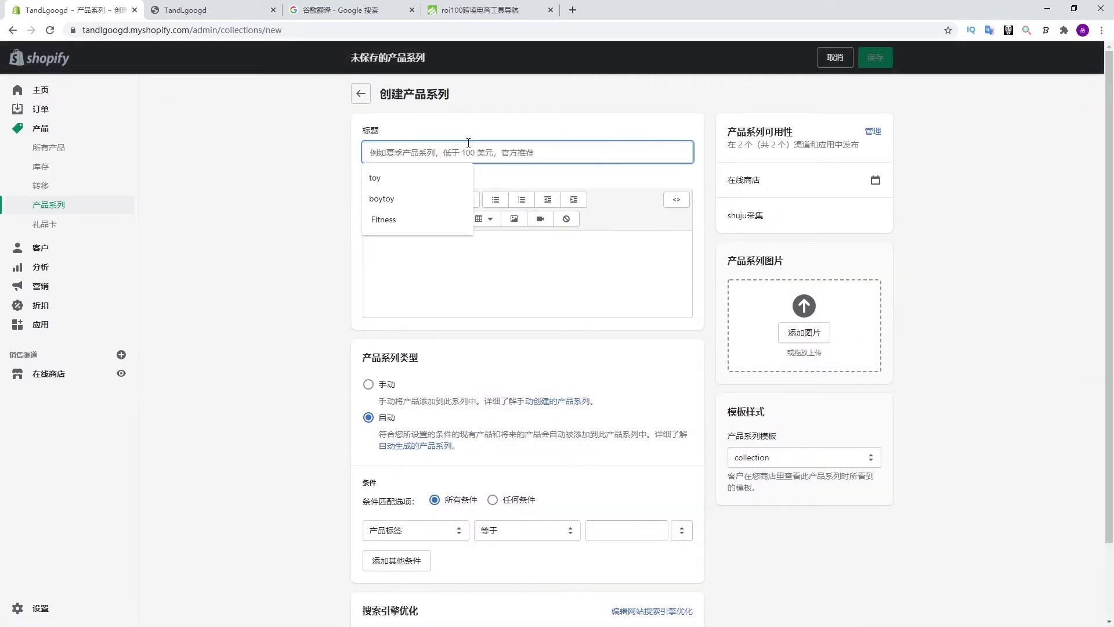
key("Down")
key("Down")
key("Down")
key("Return")
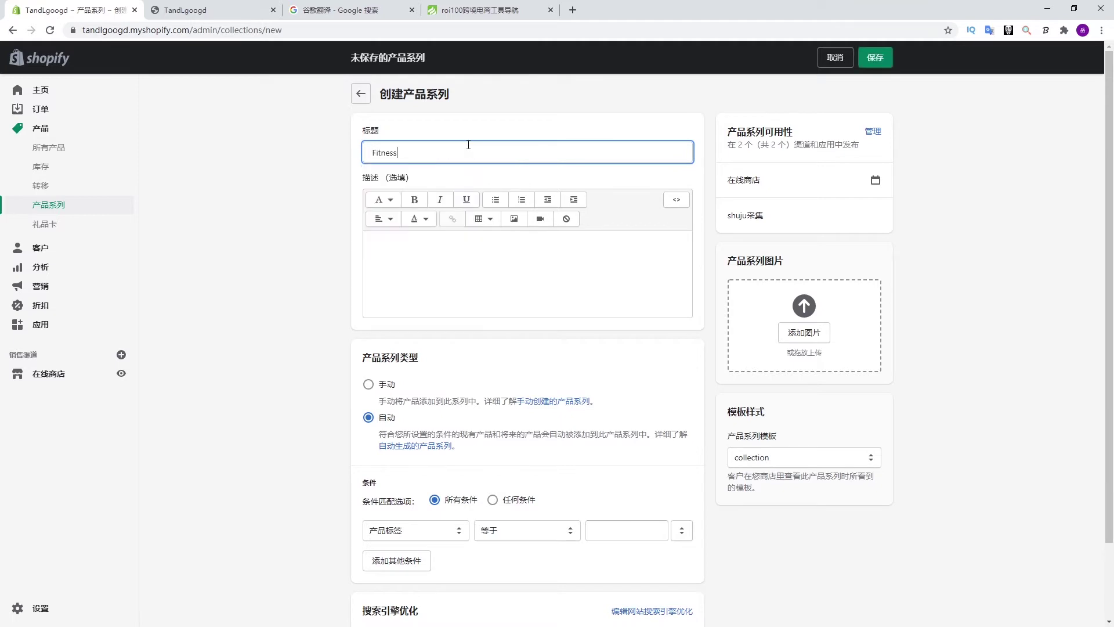
left_click(243, 272)
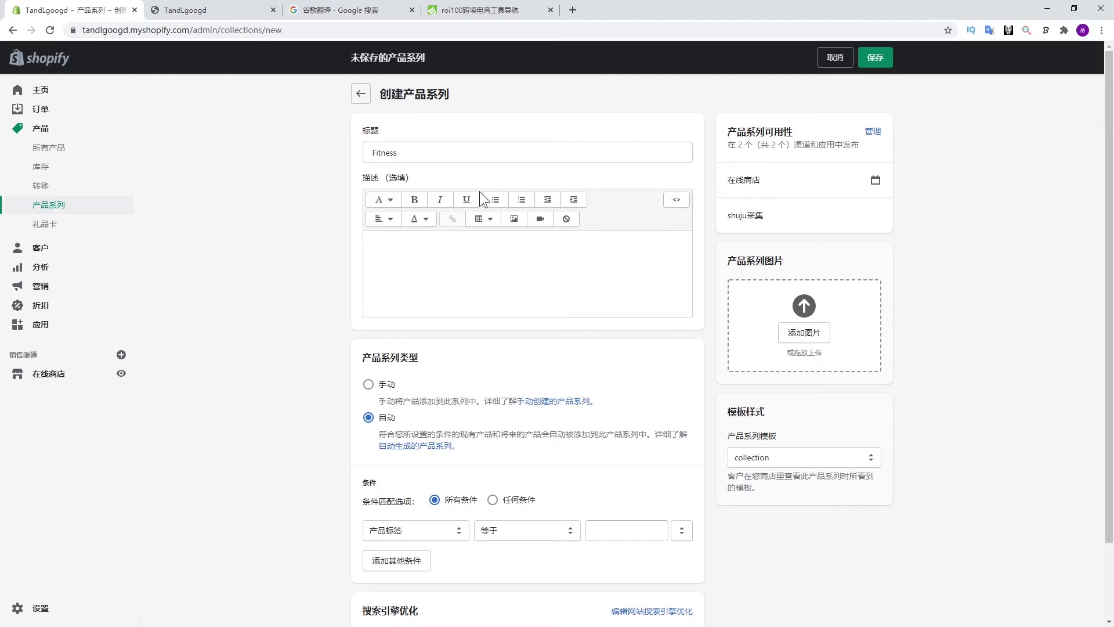
Set the automatic collection's condition matching to any condition (任何条件).
scroll(283, 367, "down", 2)
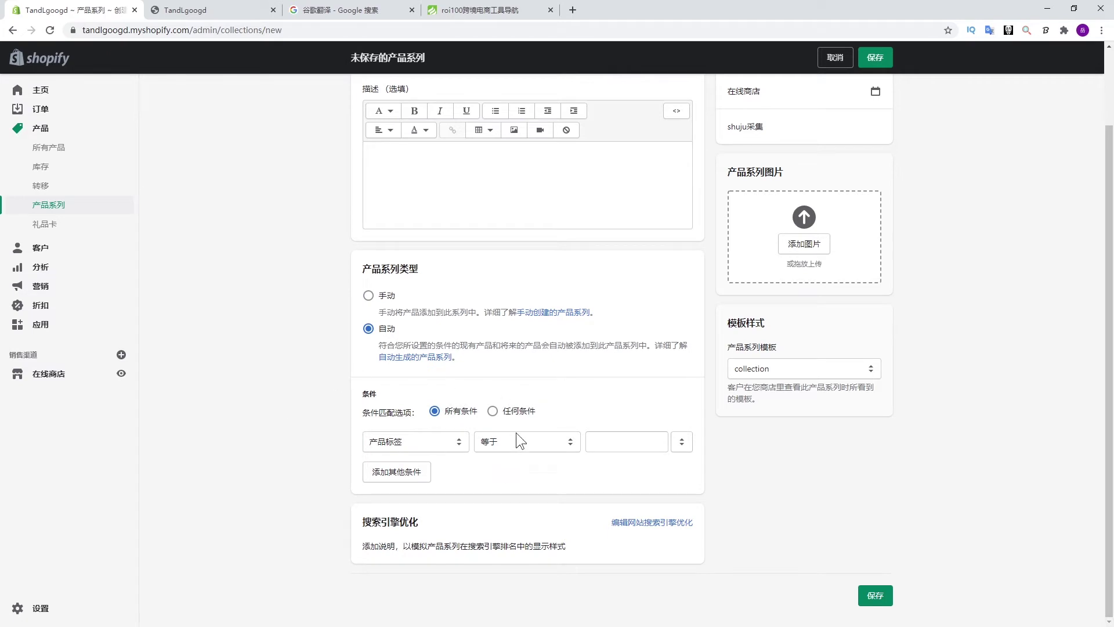
mouse_move(381, 412)
left_mouse_down()
mouse_move(479, 412)
mouse_move(375, 408)
left_mouse_up()
left_click_drag(364, 409, 430, 409)
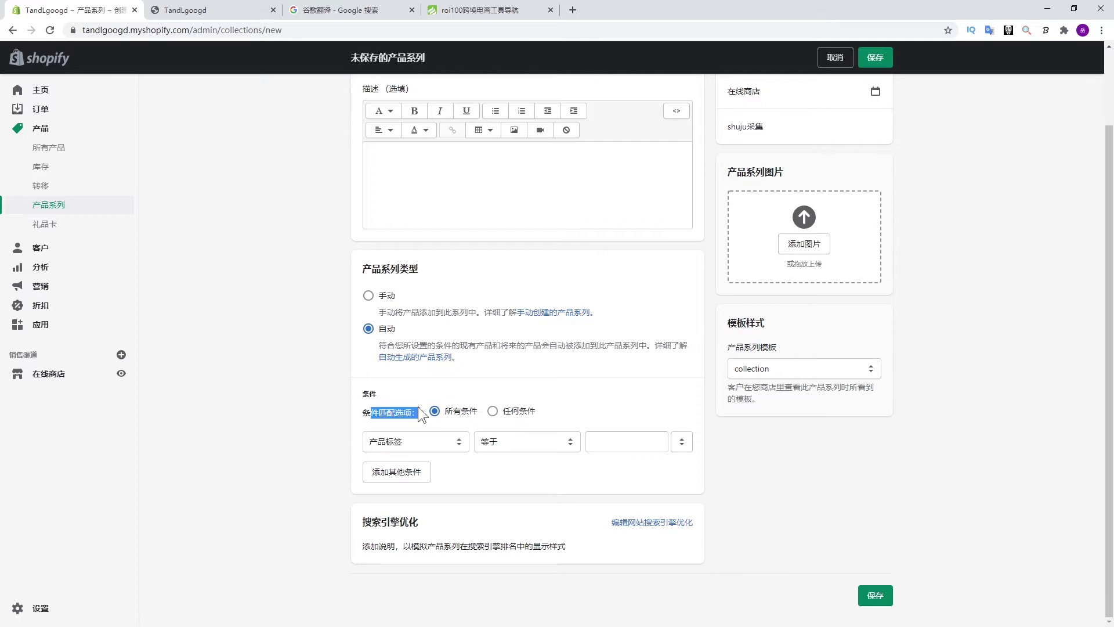
left_click(493, 411)
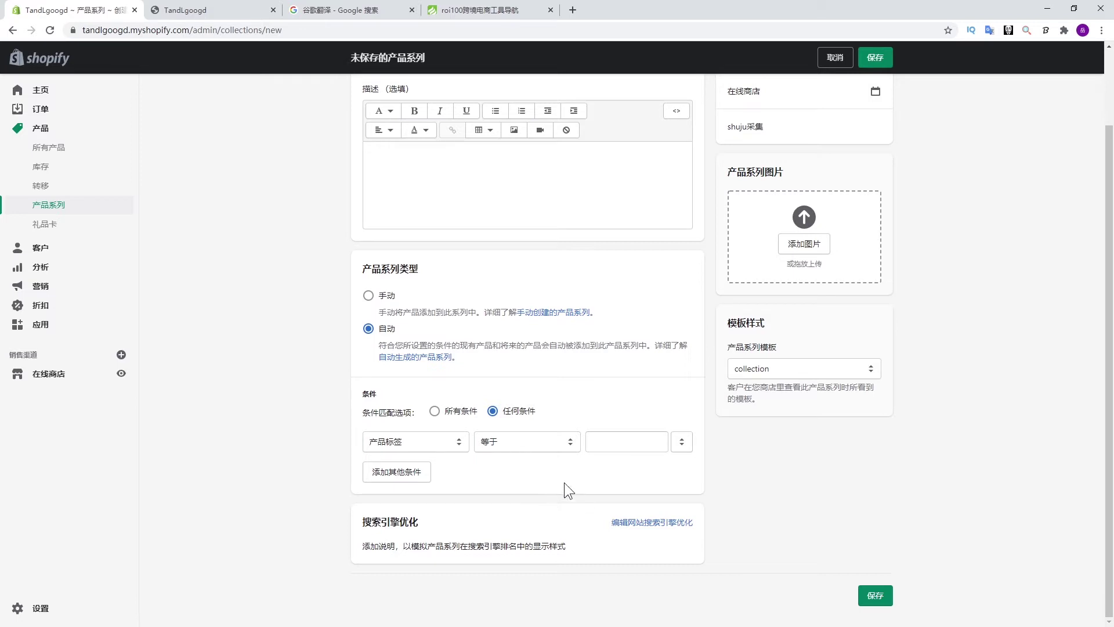
Set the first collection condition to product name (产品名称) contains (包含) Fitness.
left_click(463, 442)
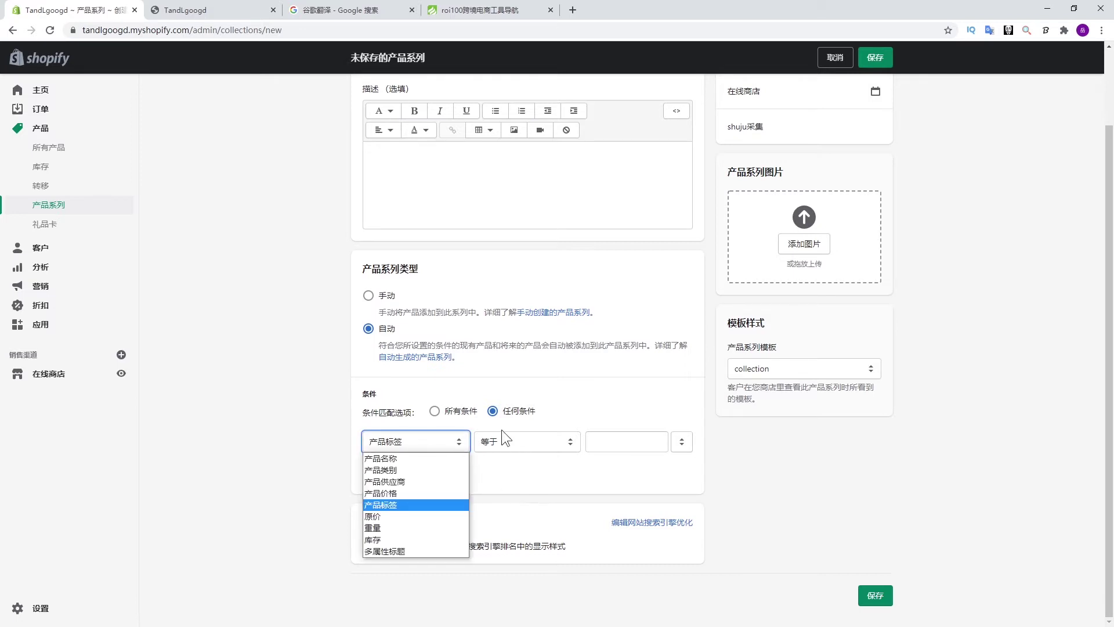
left_click(423, 458)
left_click(619, 443)
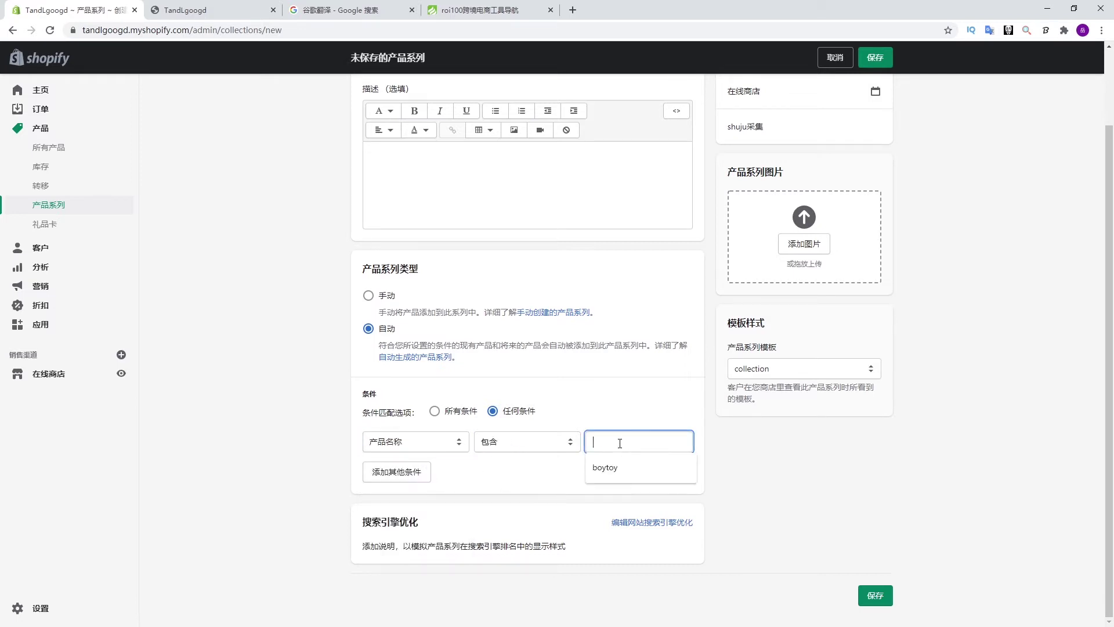
type("Fitness")
left_click(626, 378)
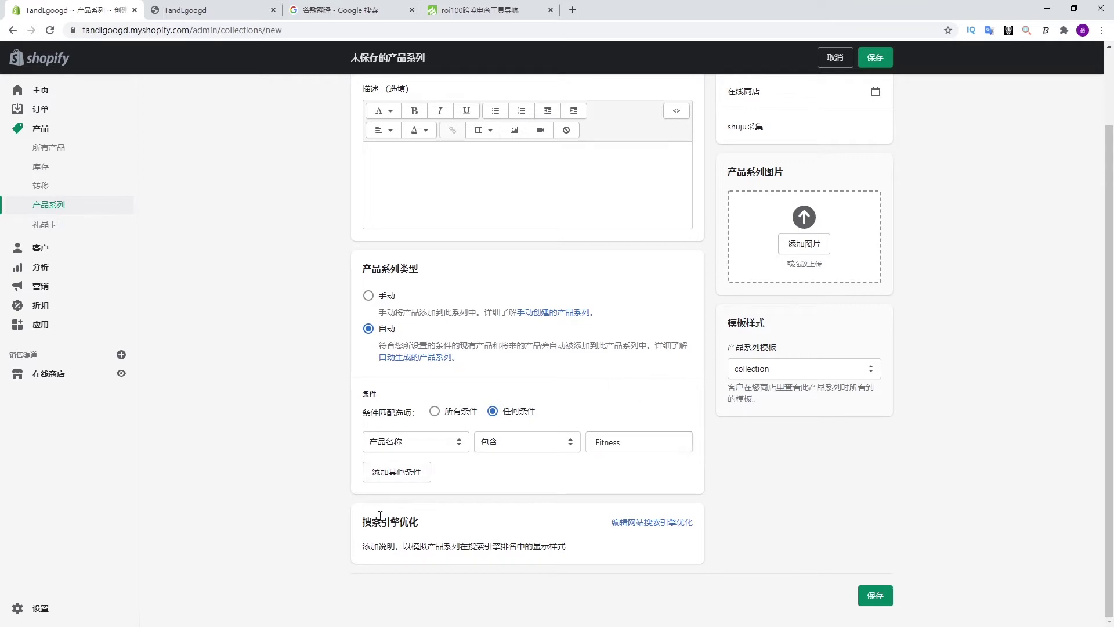
Add a second collection condition on product type (产品类别) with the value Fitness.
left_click(388, 488)
left_click(416, 466)
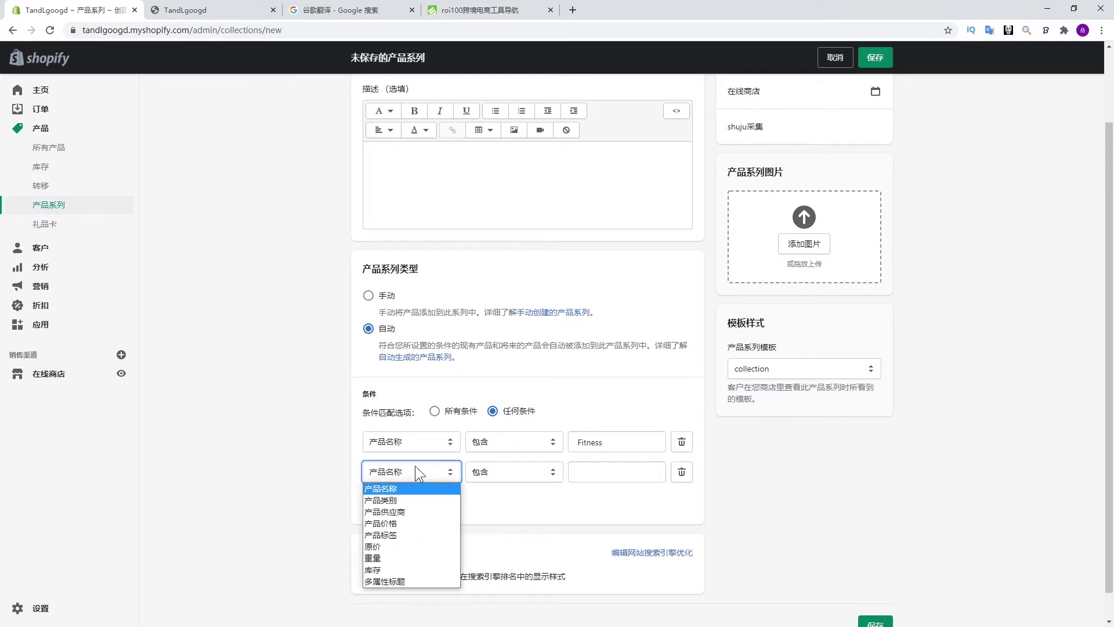
left_click(414, 499)
left_click(585, 468)
left_click(587, 494)
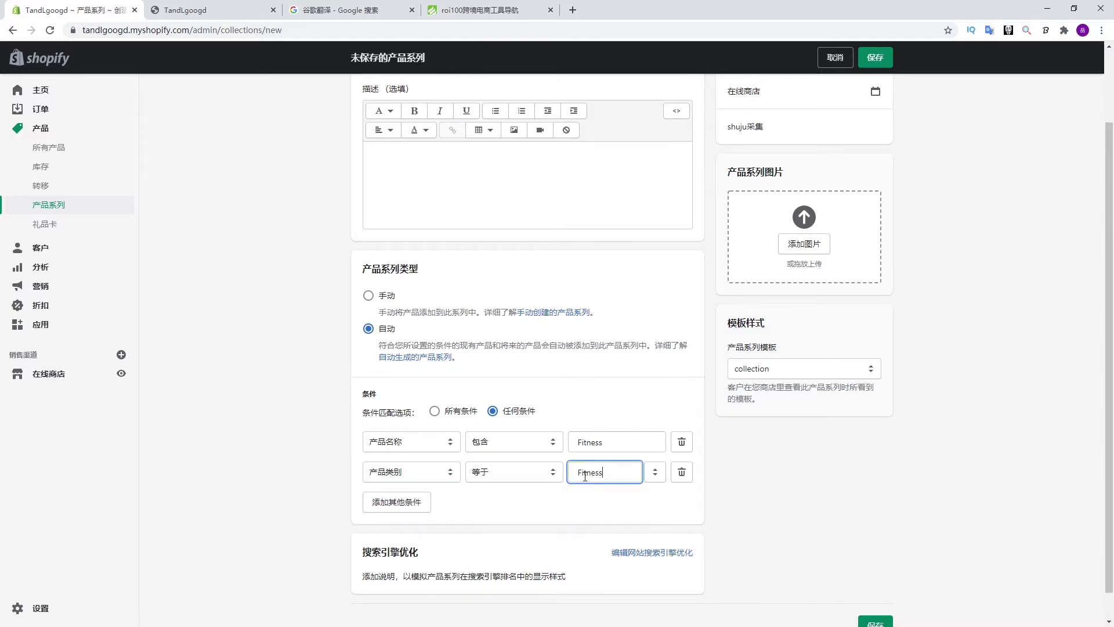
Add a third collection condition on product tag (产品标签) with the value Fitness.
left_click(405, 503)
left_click(414, 501)
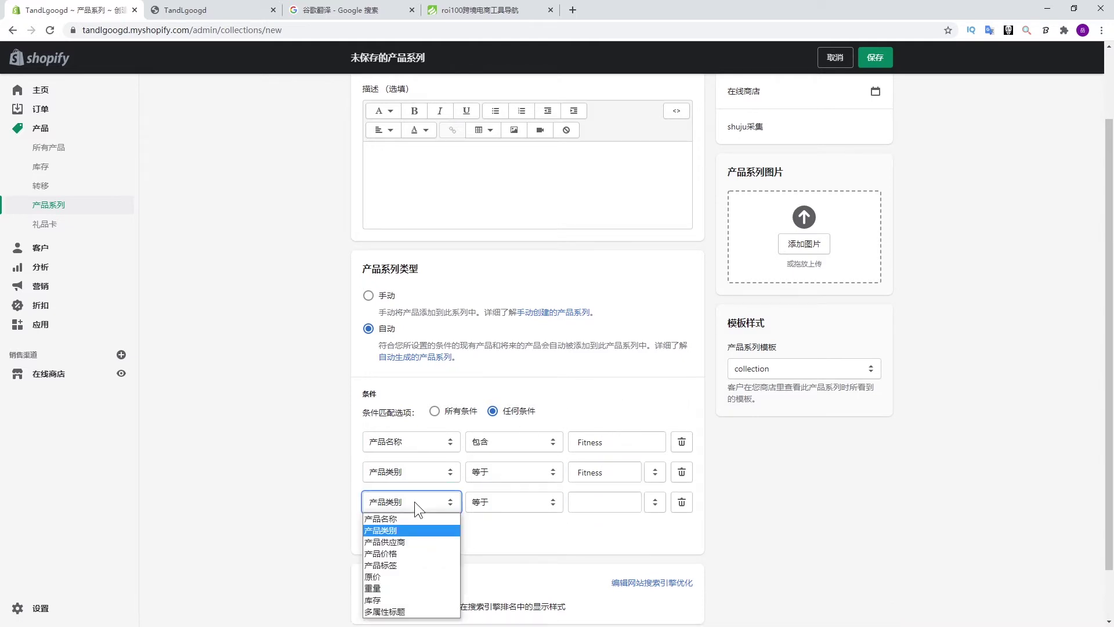
left_click(396, 564)
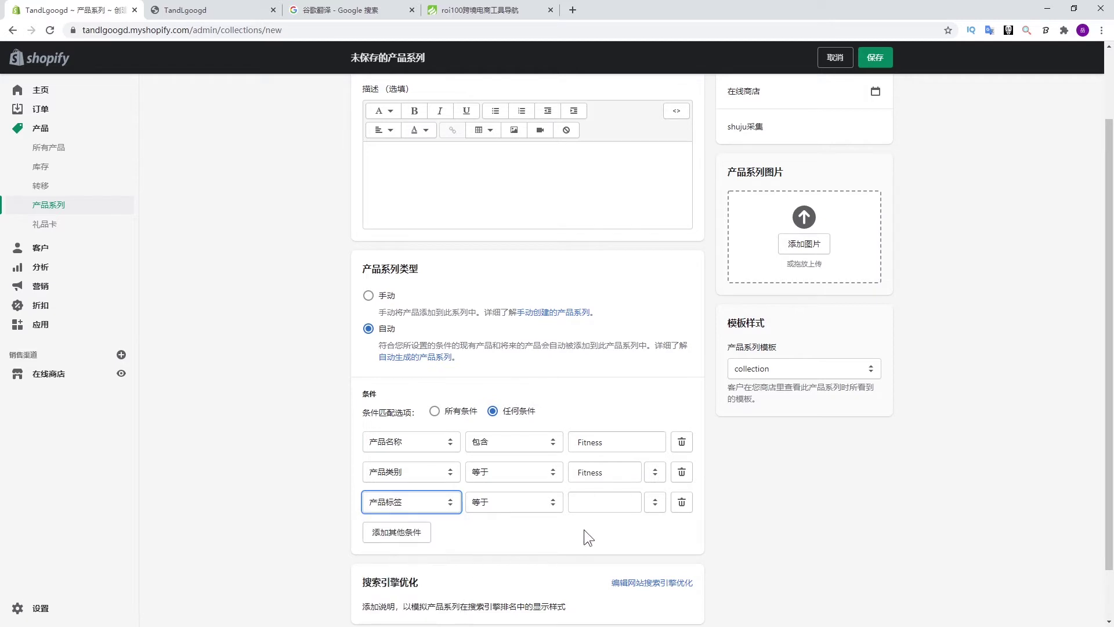
left_click(588, 502)
left_click(589, 547)
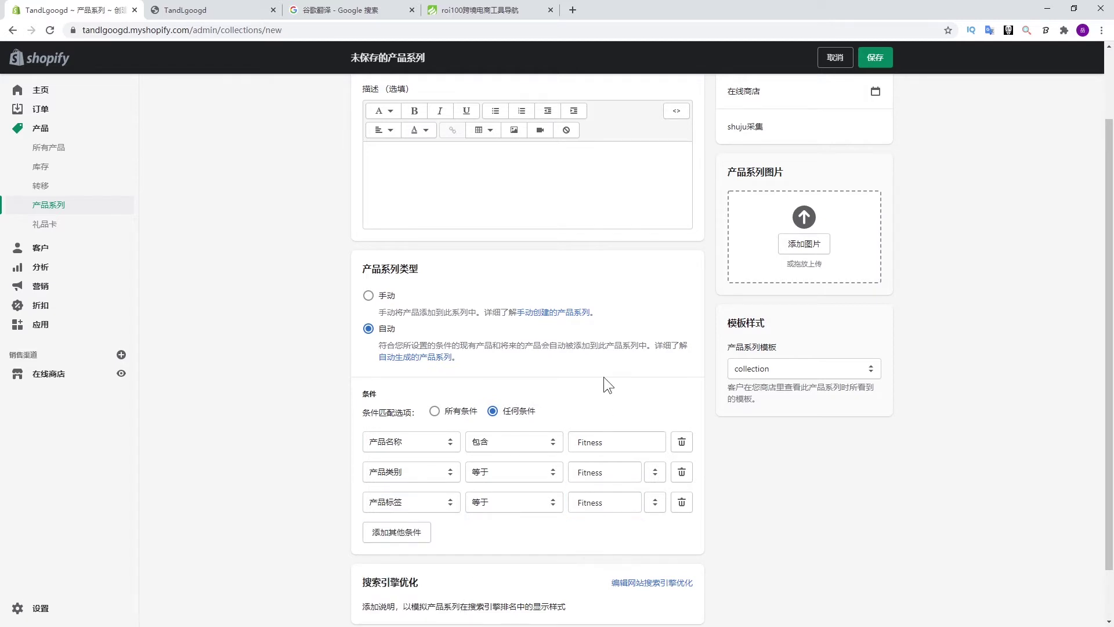
Check the comparison options for the product tag condition and change the product type condition's comparison to contains (包含).
scroll(557, 551, "down", 1)
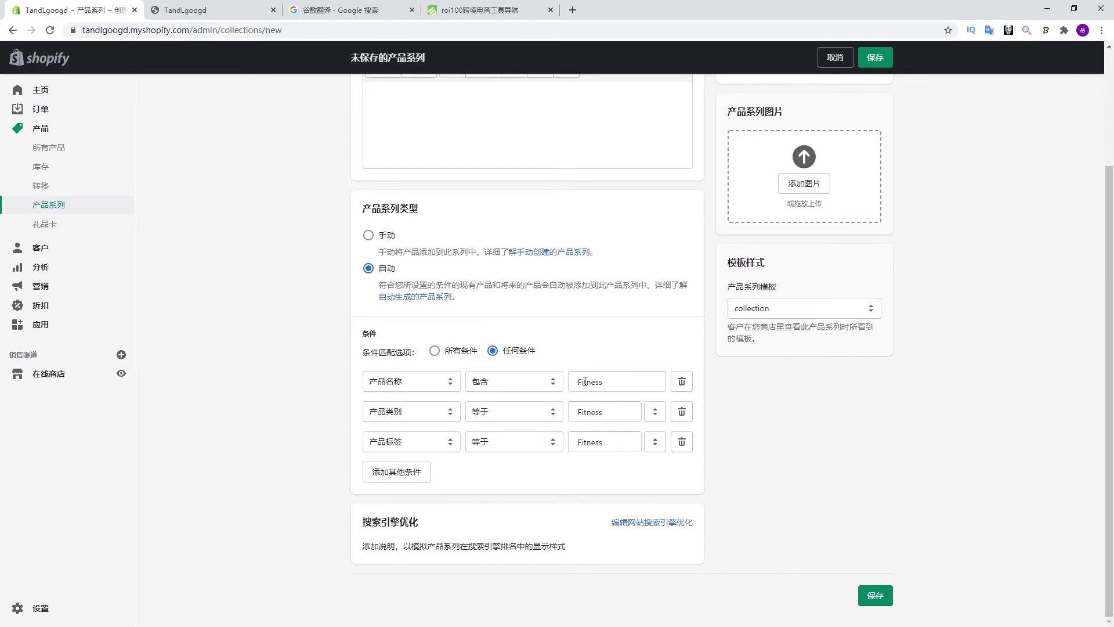
left_click(498, 444)
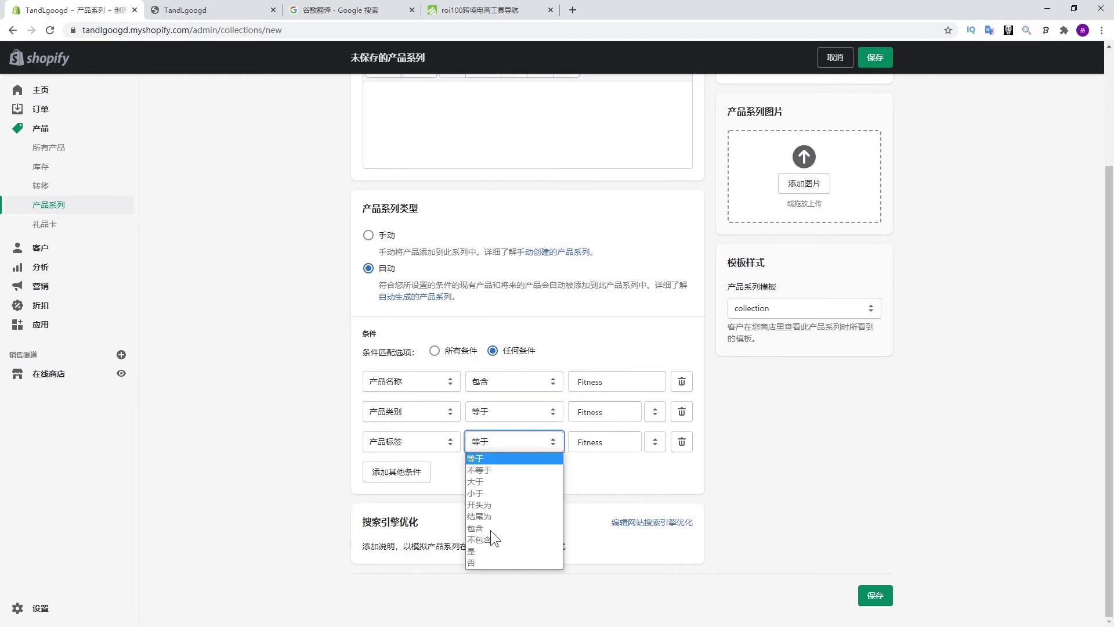
left_click(496, 412)
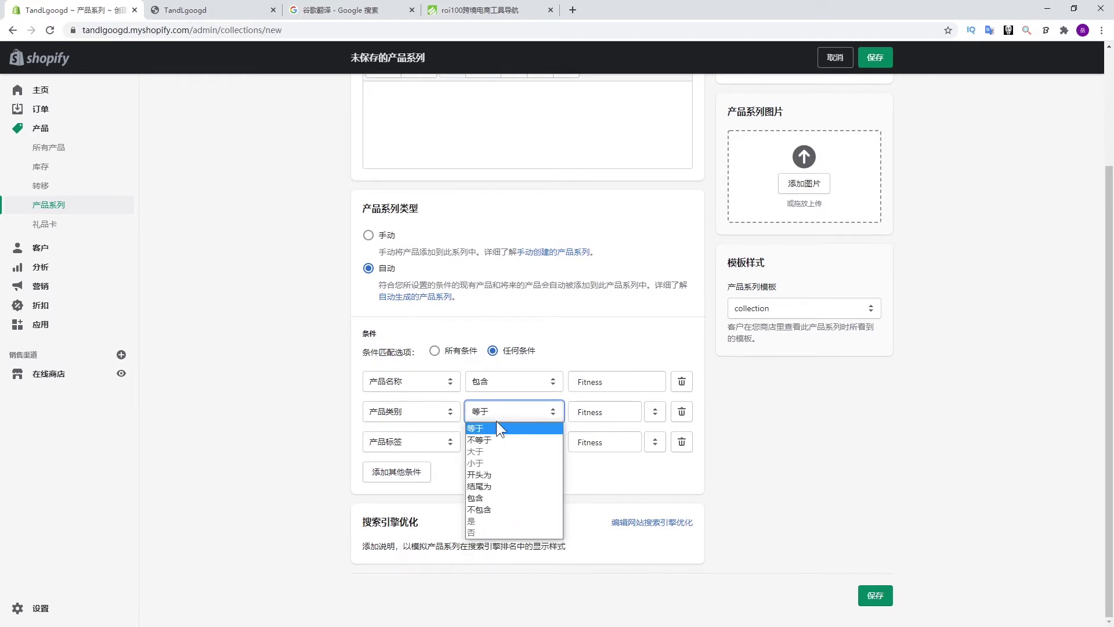
left_click(492, 499)
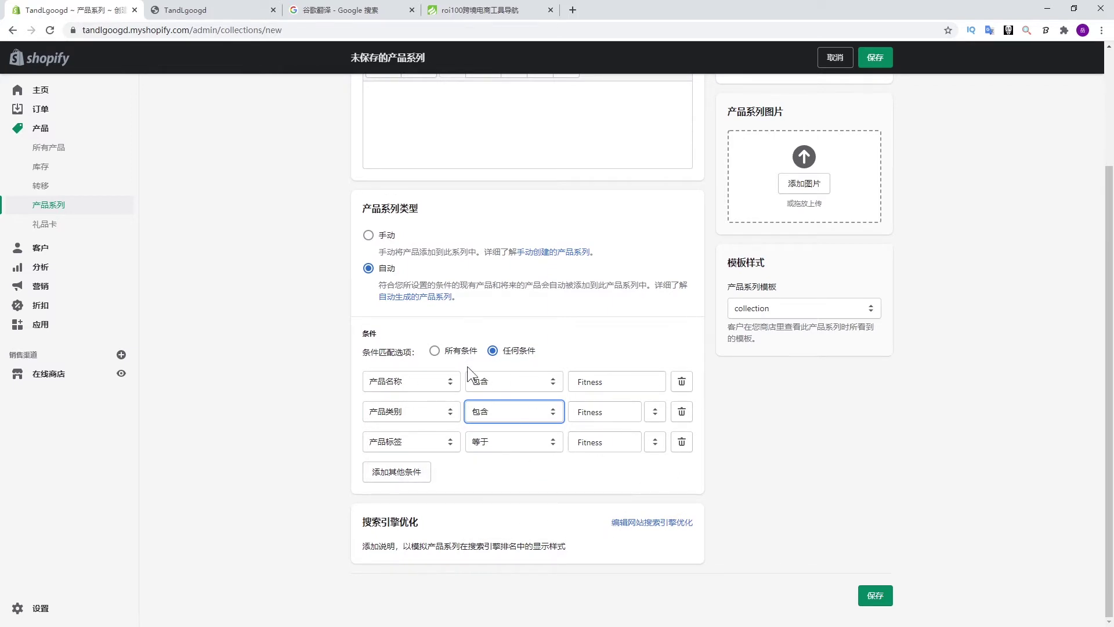
left_click(301, 457)
Review the Fitness collection's title and conditions, and save the collection.
scroll(386, 455, "up", 3)
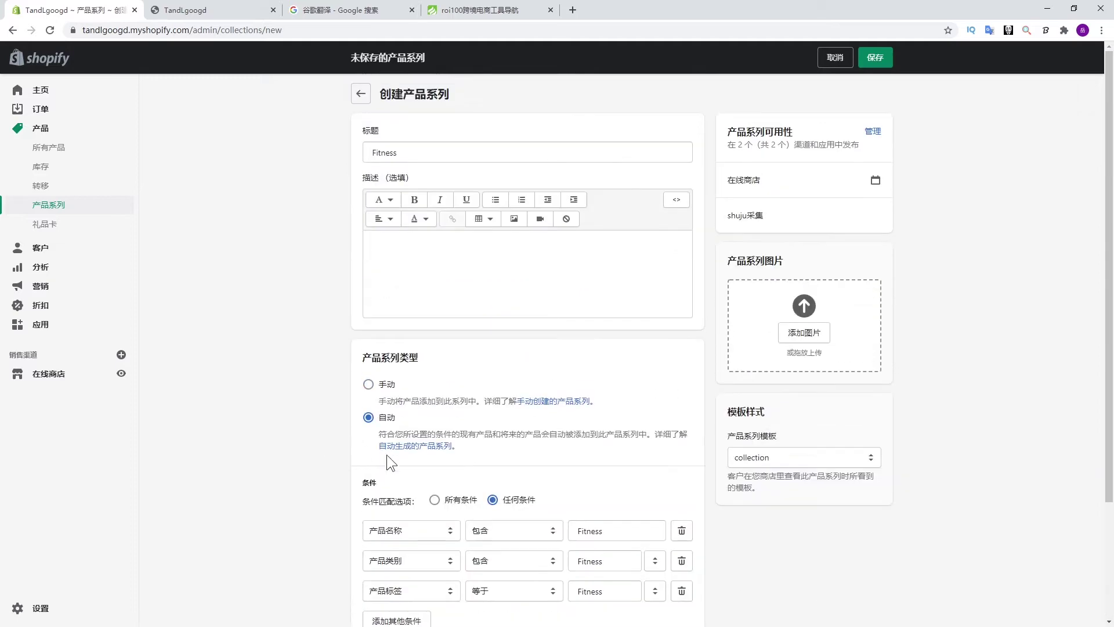
scroll(855, 492, "down", 3)
left_click(876, 597)
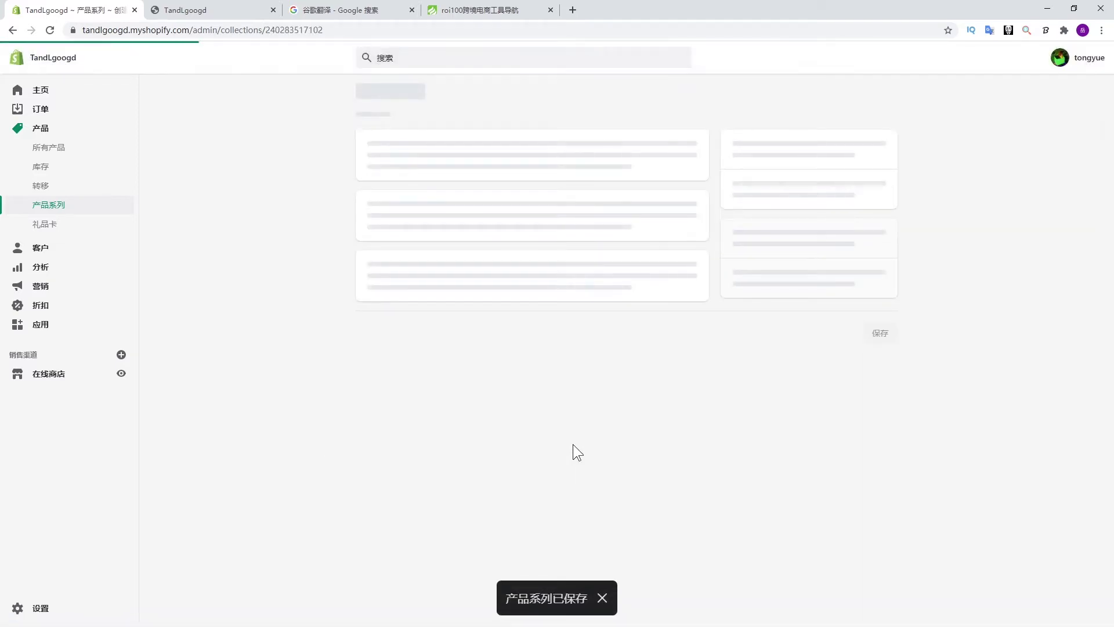
Look over the saved Fitness collection's conditions and open the Fascia Massage Gun product from the full product list.
scroll(346, 416, "down", 3)
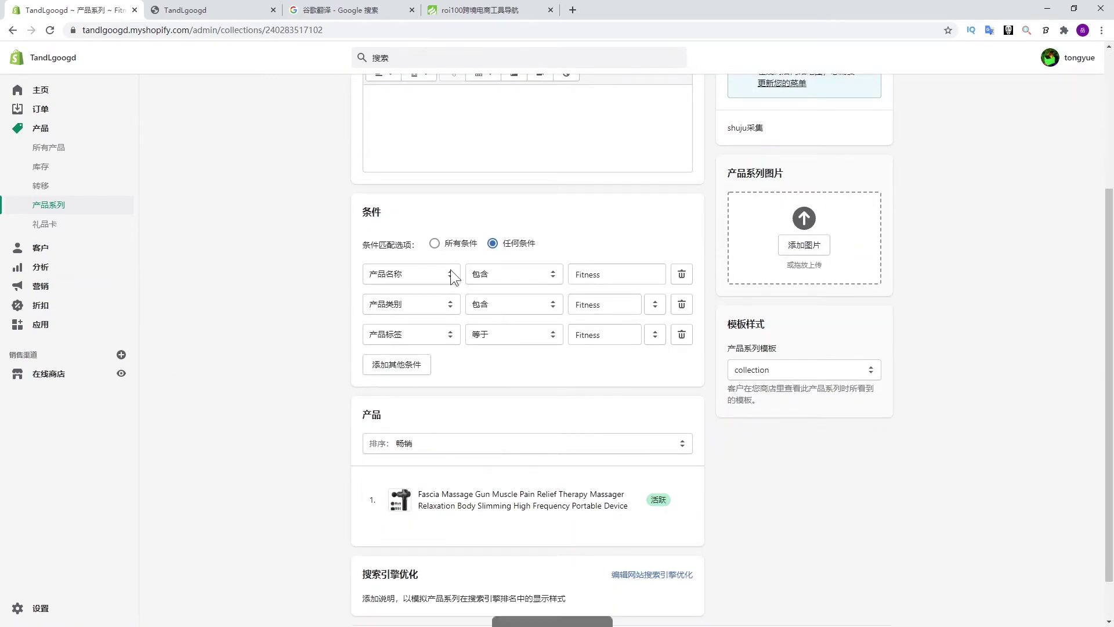
left_click(80, 154)
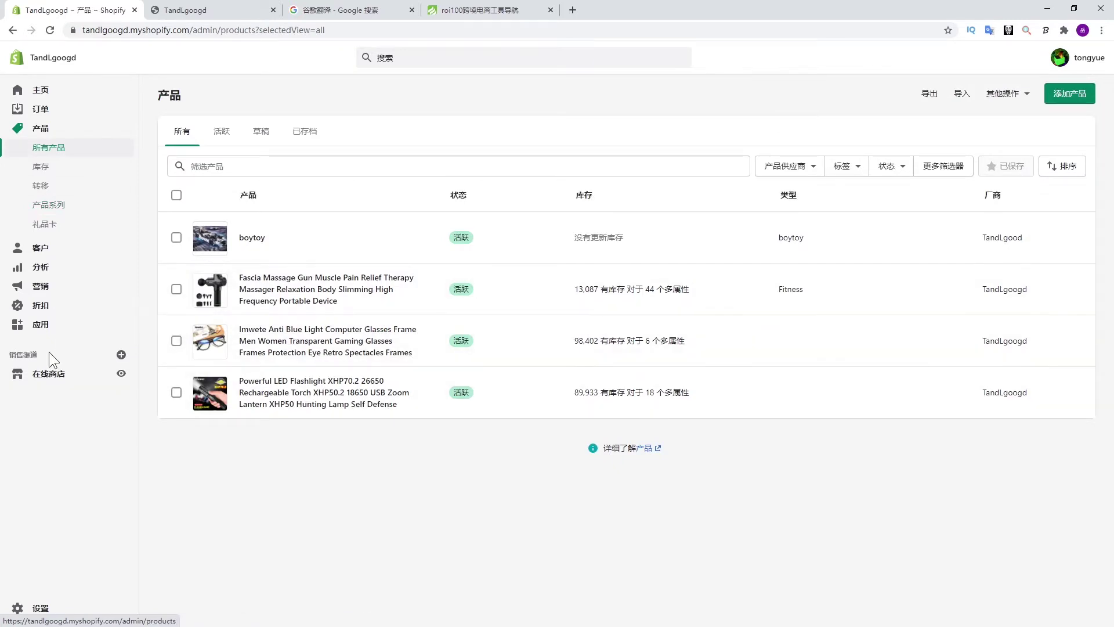
left_click(316, 293)
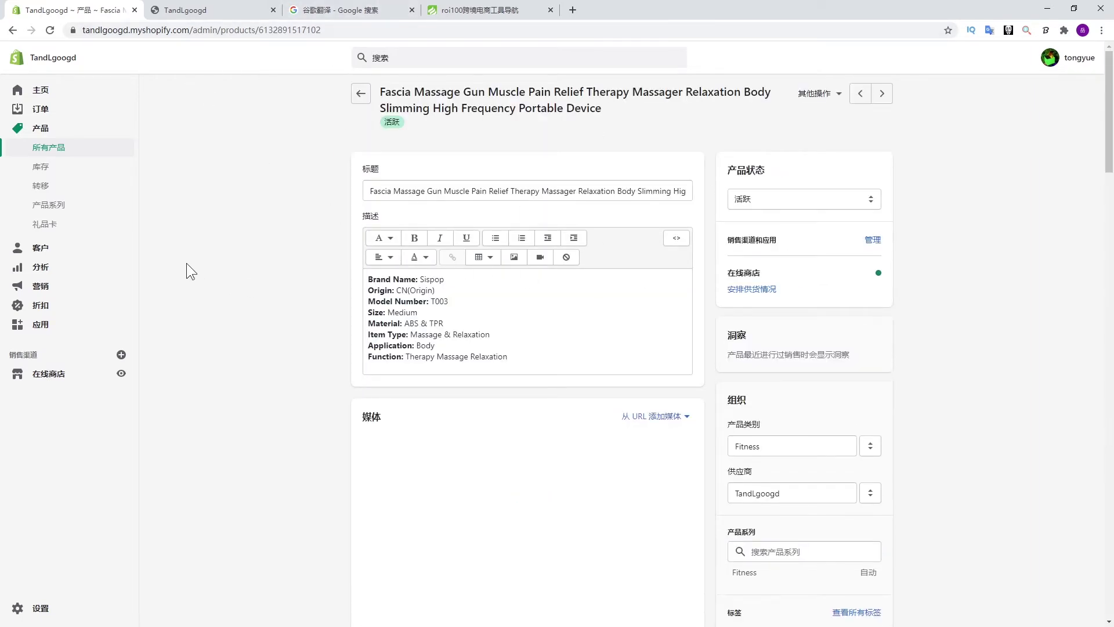
Try the draft (草稿) status on the massage gun product, and set the status back to active (活跃).
left_click(747, 204)
left_click(749, 228)
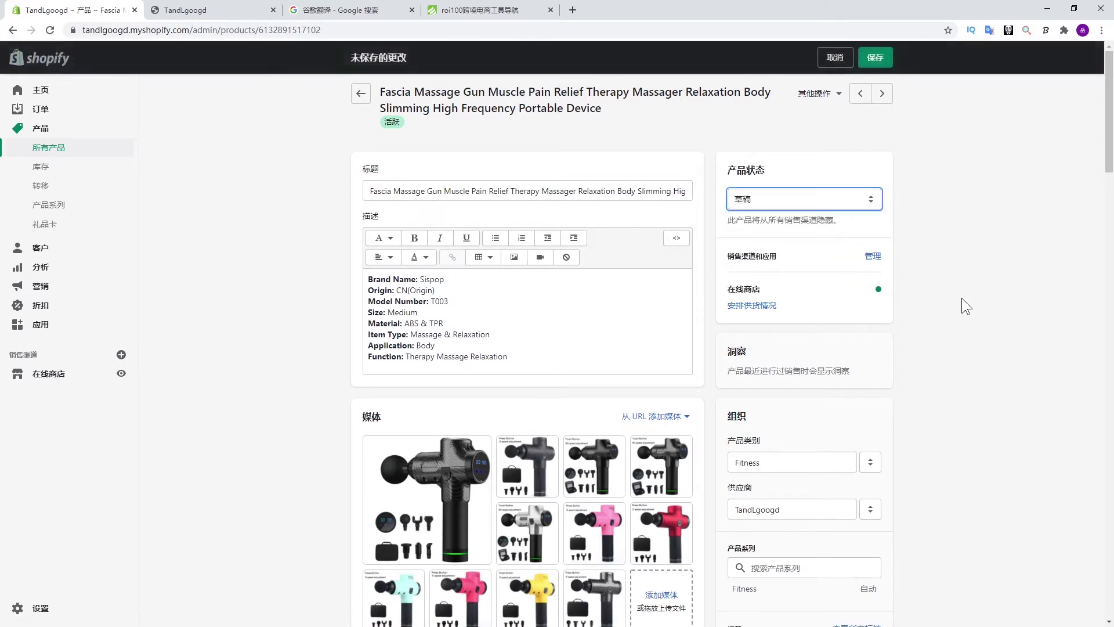
left_click(962, 298)
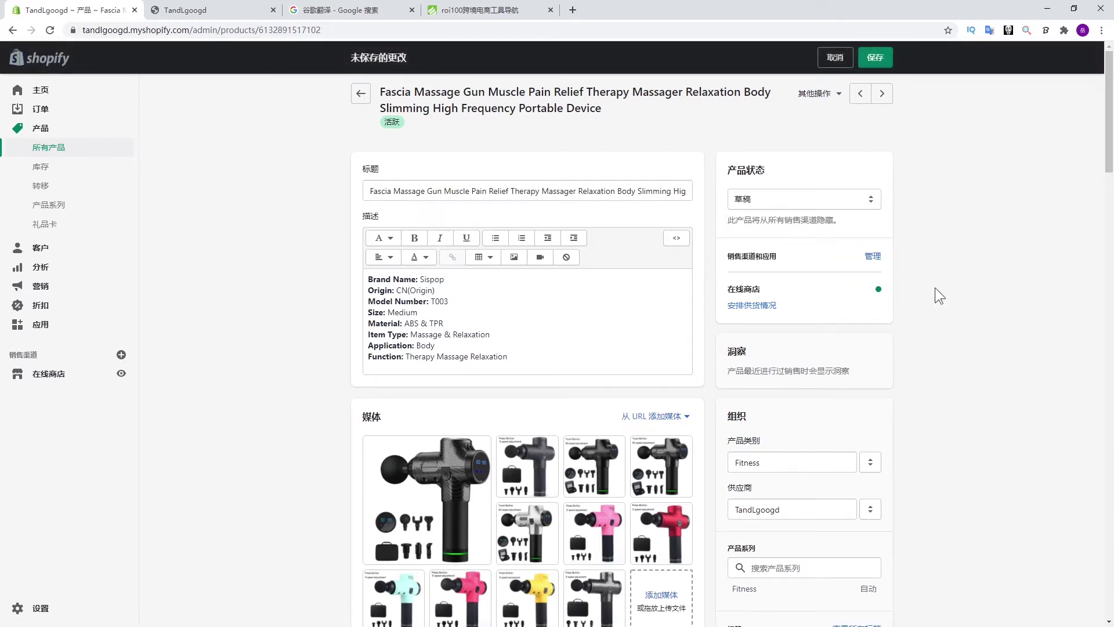
left_click(805, 200)
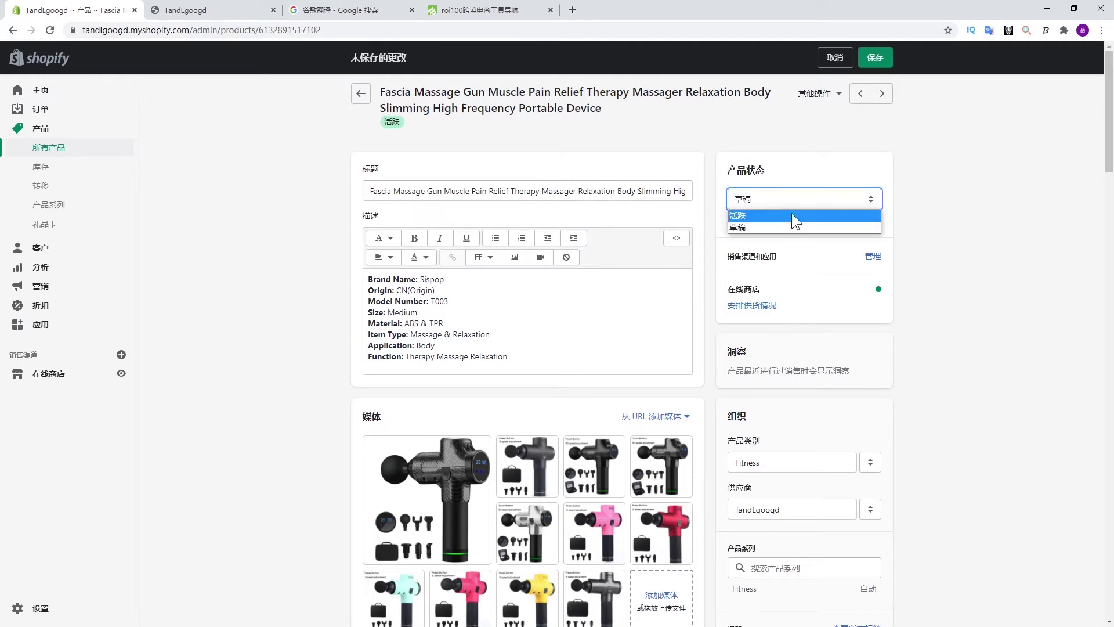
left_click(791, 213)
Set the massage gun's product type (产品类别) to Fitness by adding it as the type.
scroll(977, 416, "down", 1)
scroll(976, 417, "down", 4)
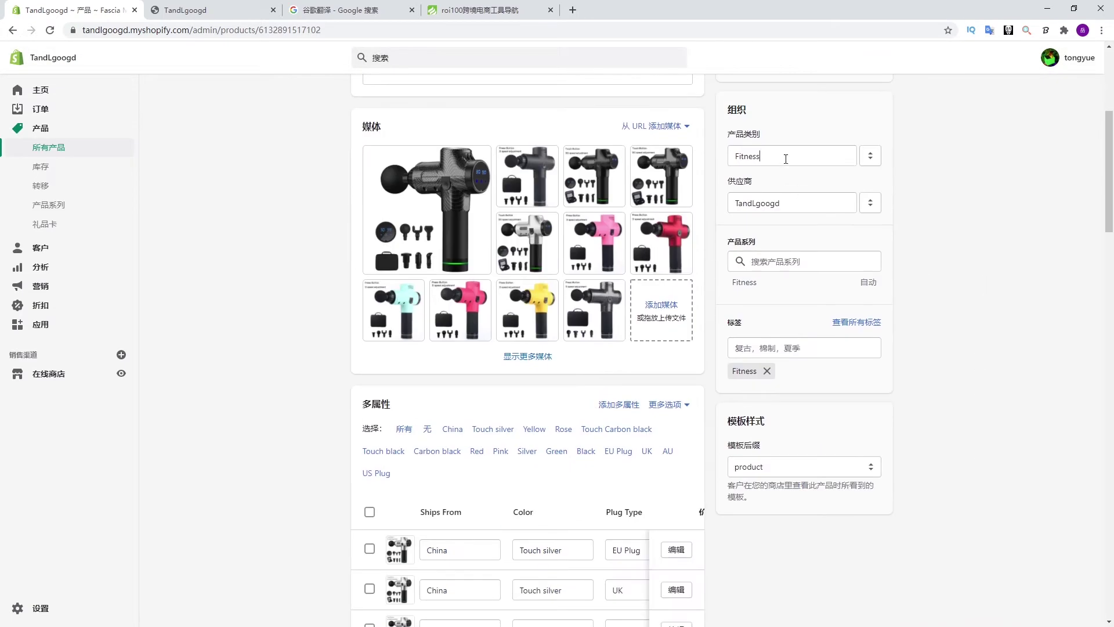
left_click(760, 152)
key("ctrl+c")
left_click(751, 179)
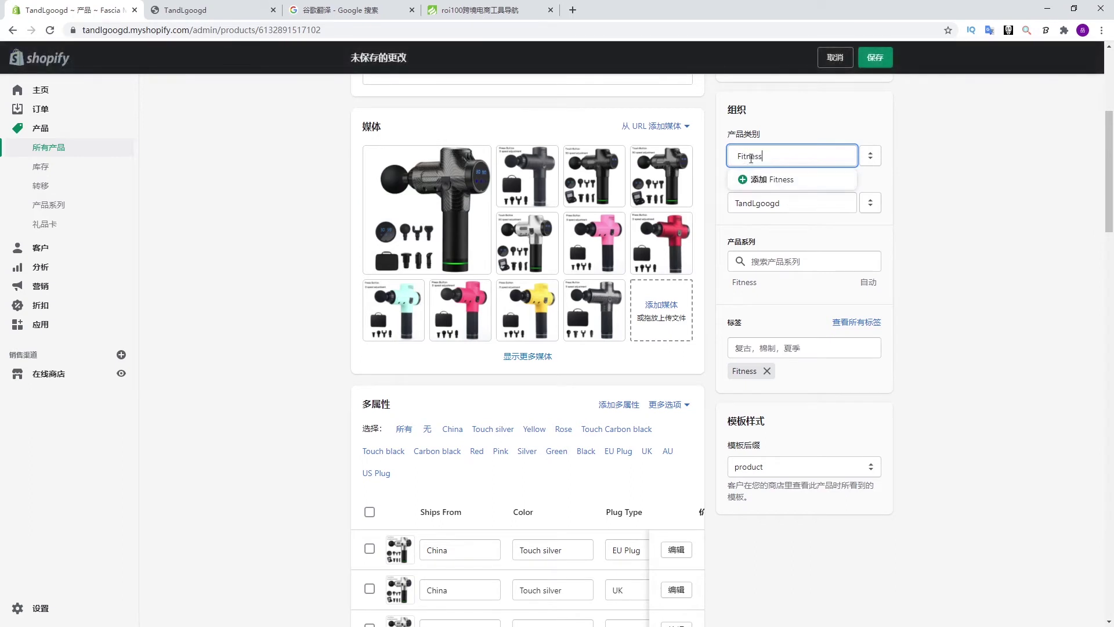
left_click(759, 179)
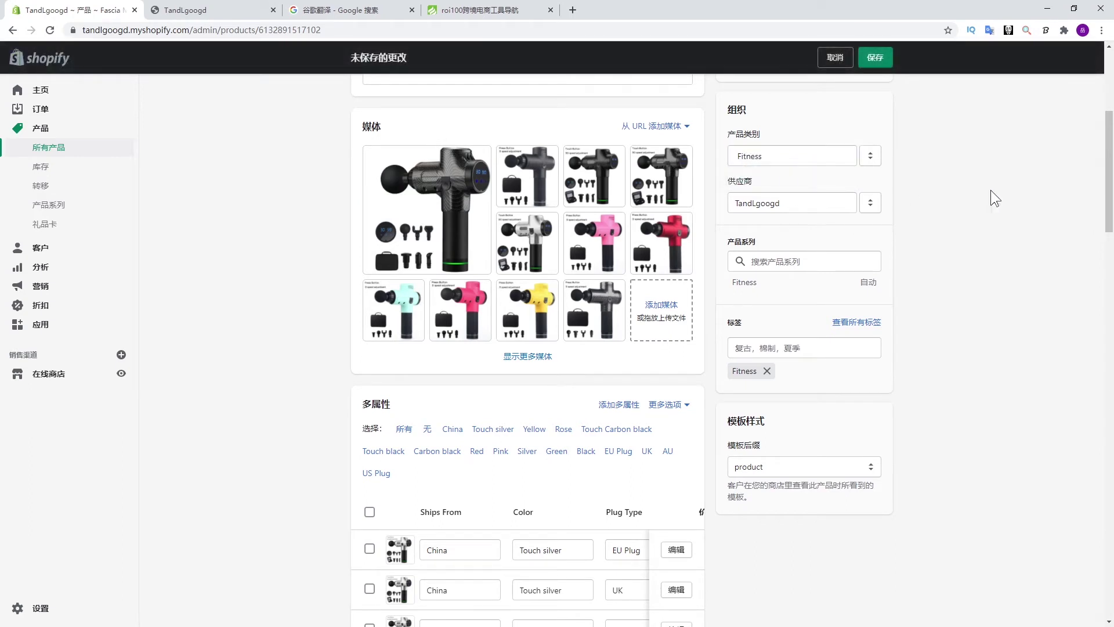
Search the product's collection field (产品系列) for Fitness and check the common tags offered for the product.
left_click(803, 257)
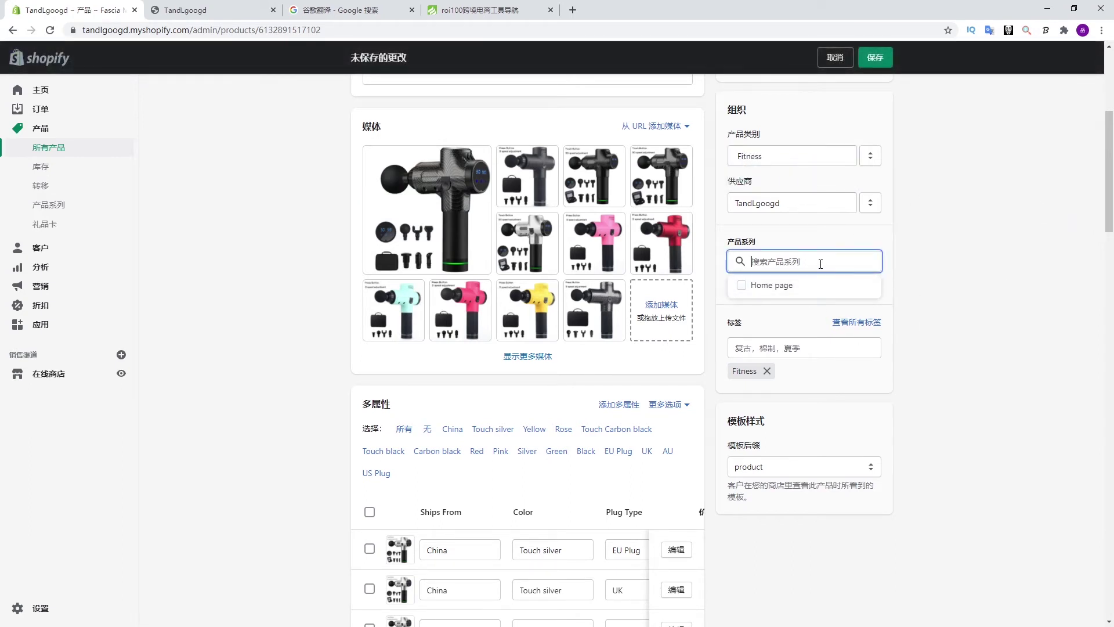
key("ctrl+v")
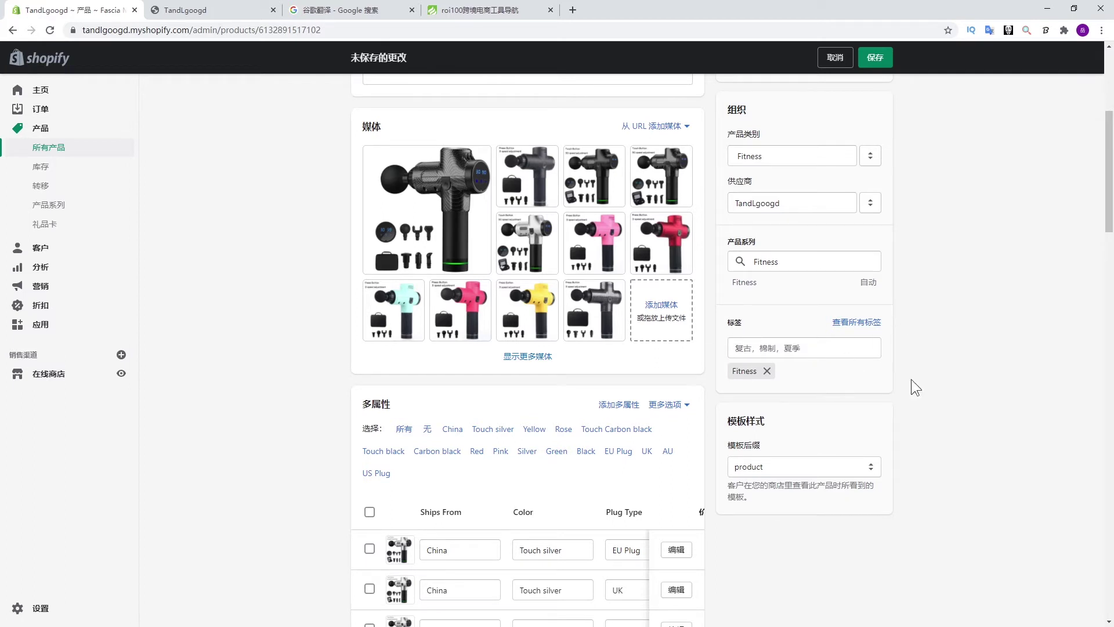
scroll(916, 387, "up", 2)
left_click(793, 464)
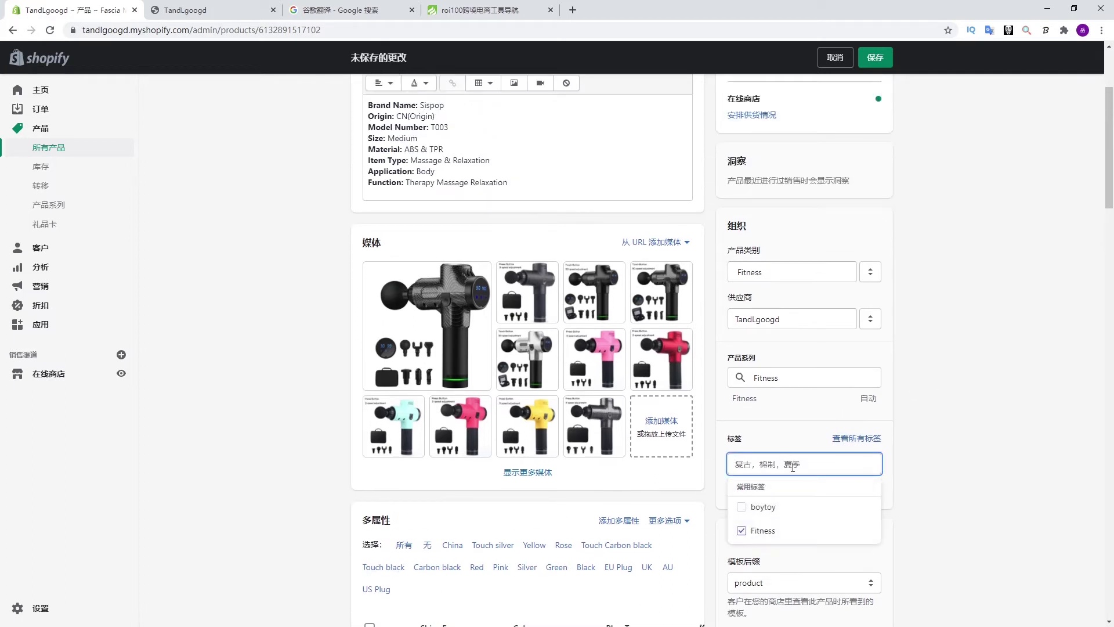
left_click(966, 502)
left_click(814, 462)
left_click(921, 418)
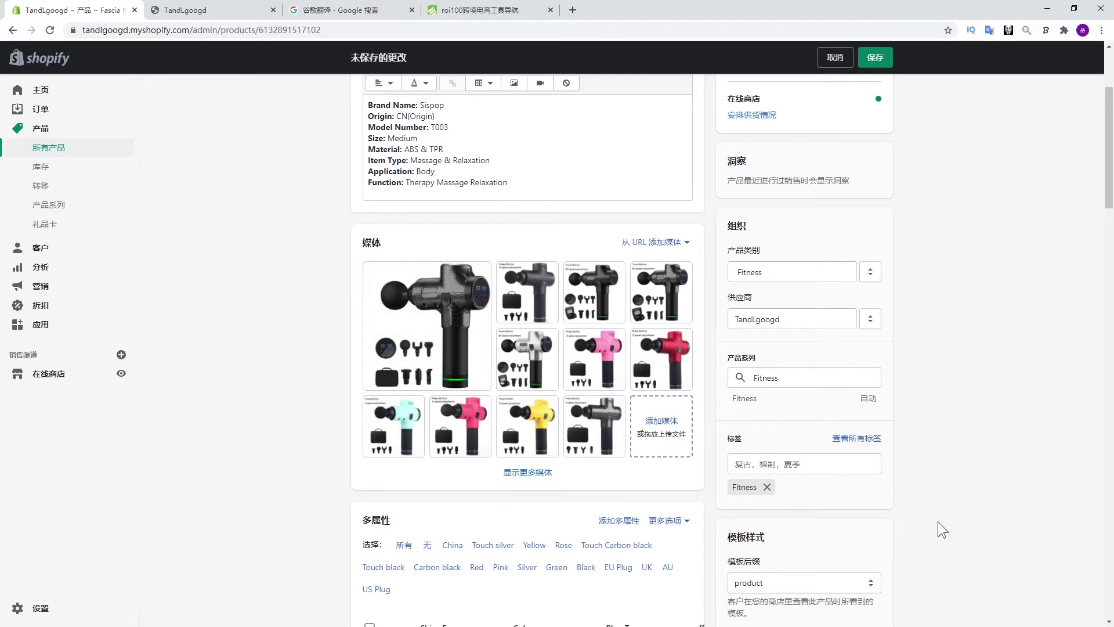
Save the changes to the massage gun product.
scroll(938, 520, "down", 6)
scroll(890, 465, "up", 6)
scroll(845, 496, "down", 20)
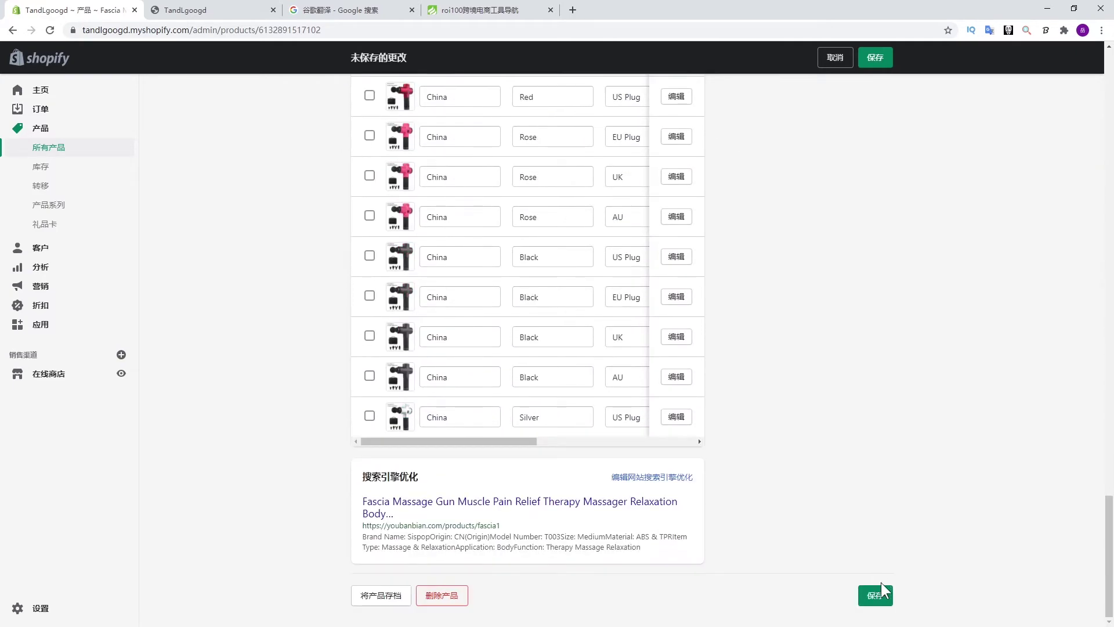
left_click(879, 595)
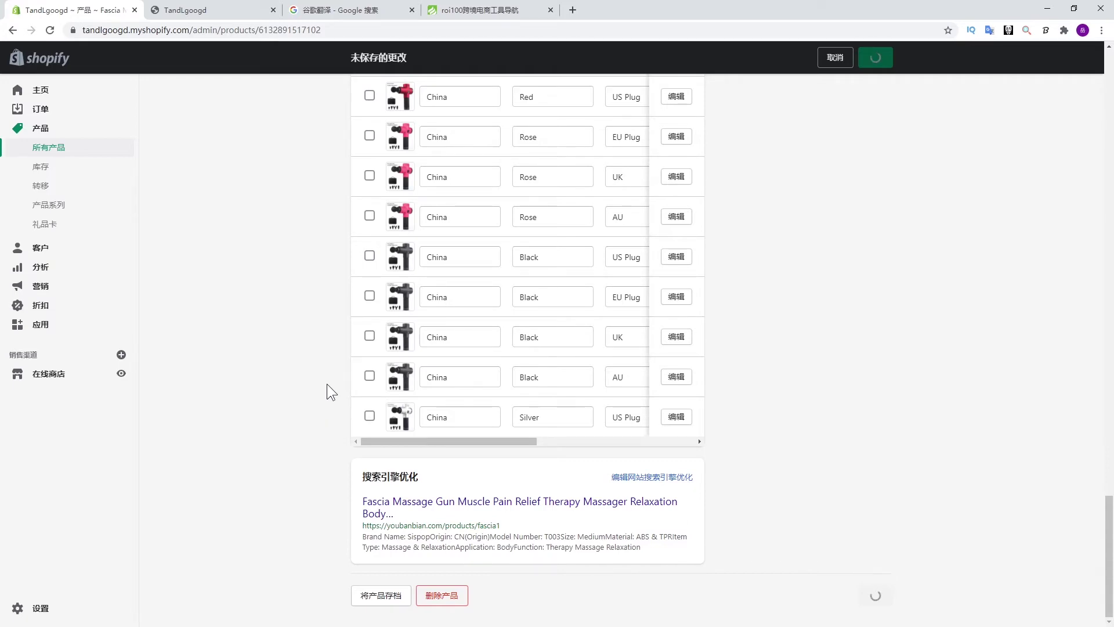
Open the product's search engine optimization (搜索引擎优化) for editing and review its page title, description and URL handle.
scroll(331, 378, "down", 10)
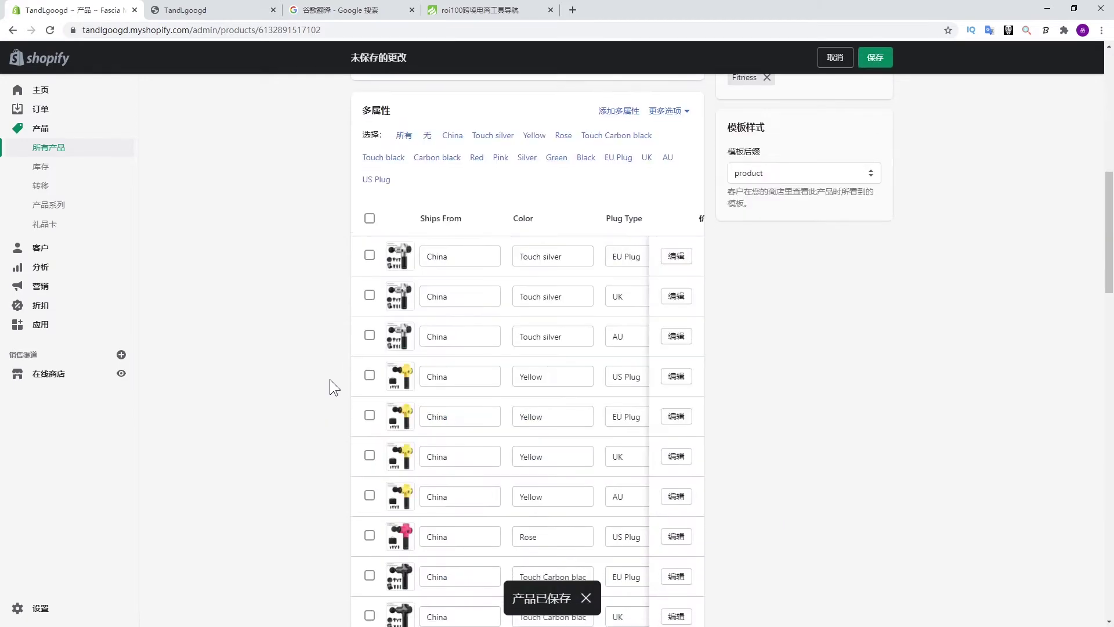
scroll(329, 387, "down", 10)
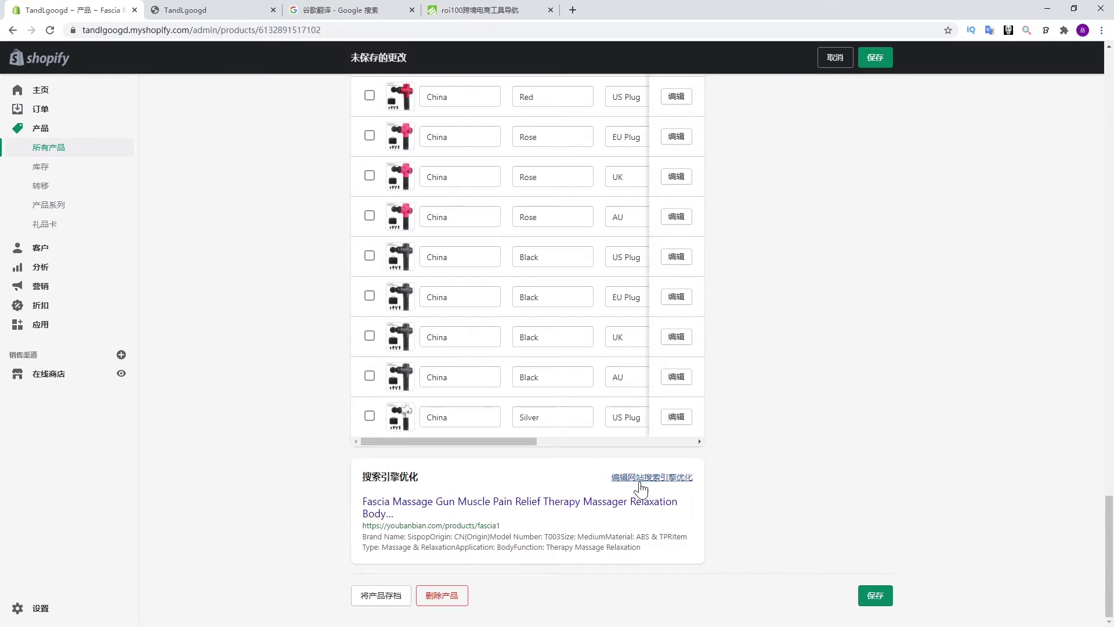
left_click(660, 477)
scroll(378, 408, "down", 4)
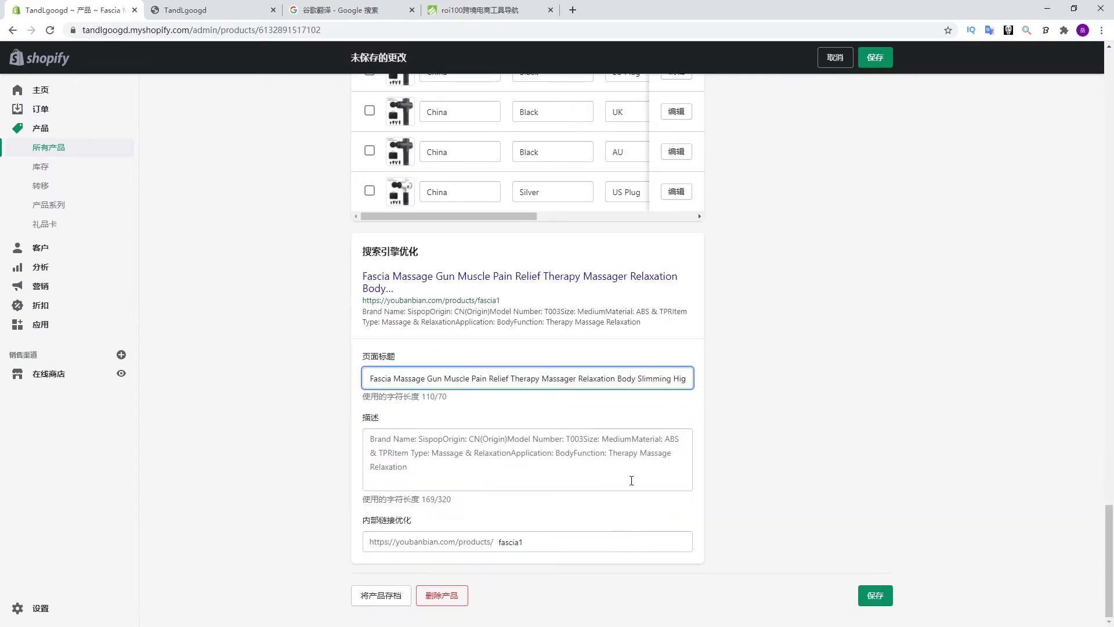
left_click(572, 478)
key("ctrl+a")
left_click(416, 512)
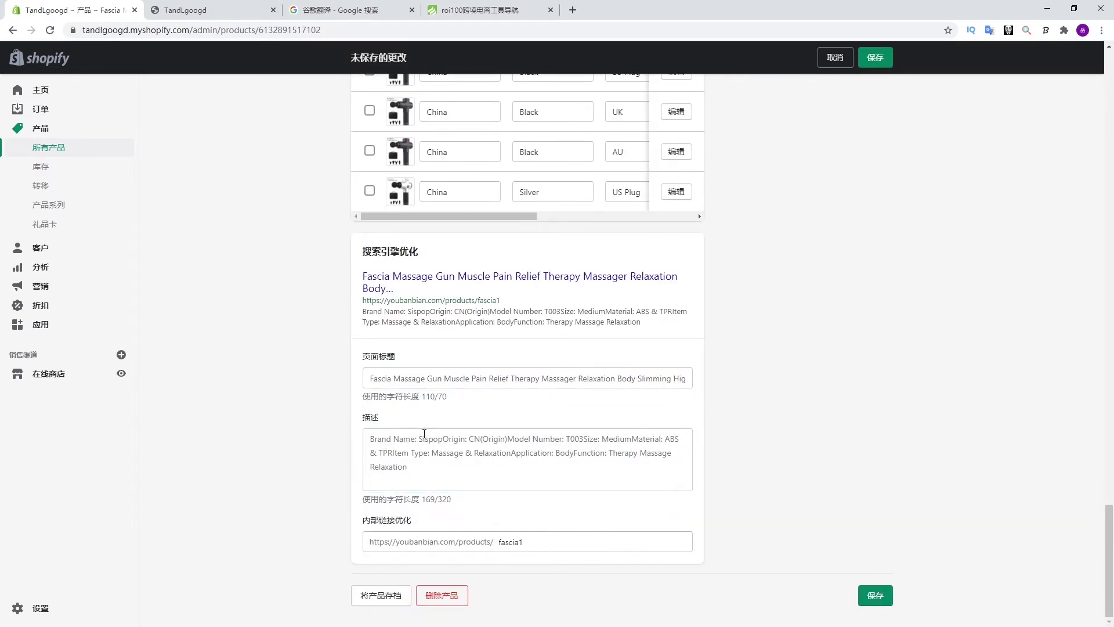
left_click(474, 378)
key("shift+Home")
key("Tab")
key("Tab")
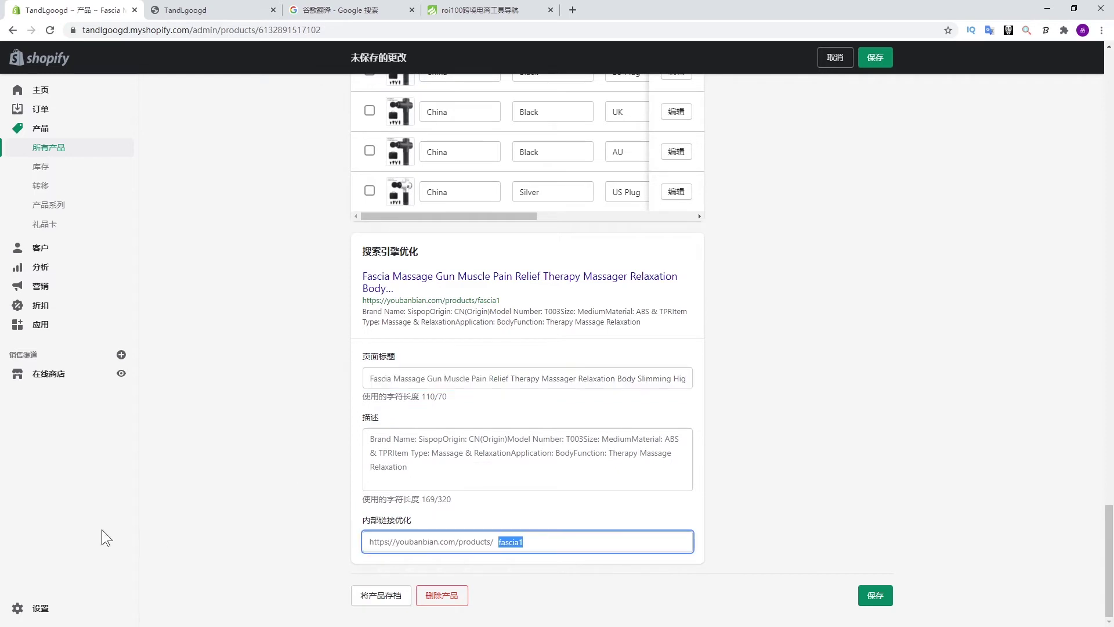
left_click(259, 543)
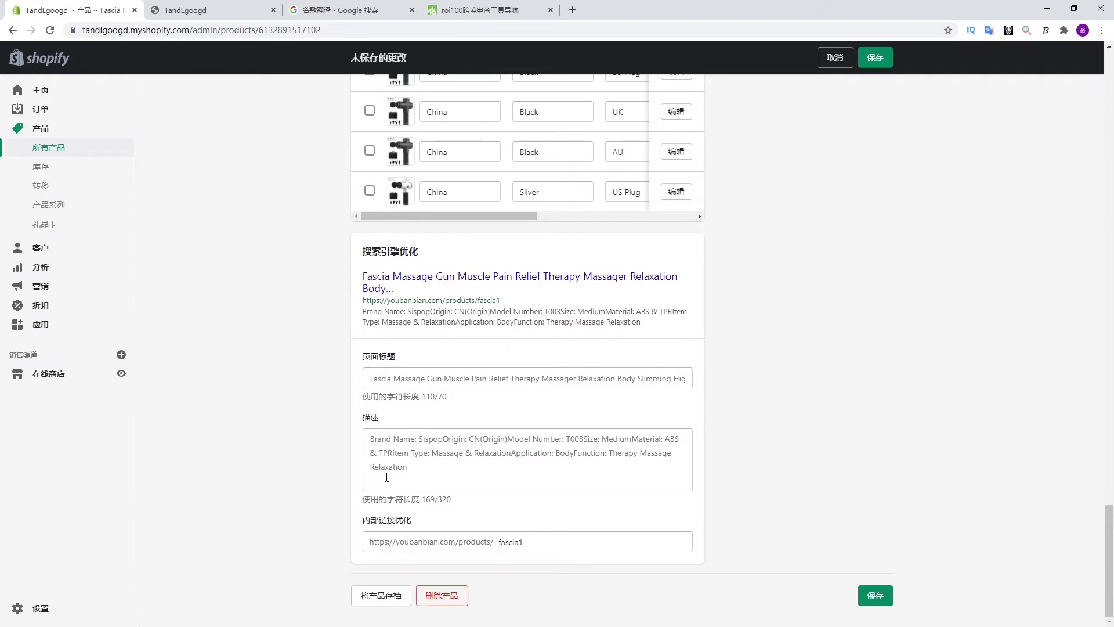
left_click(49, 373)
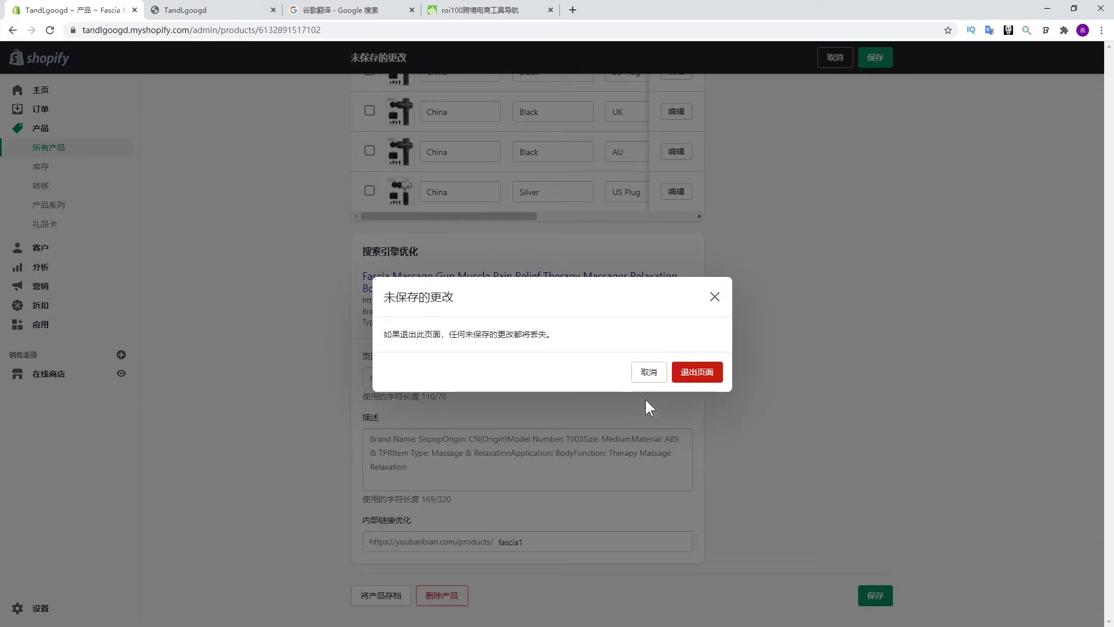
left_click(647, 373)
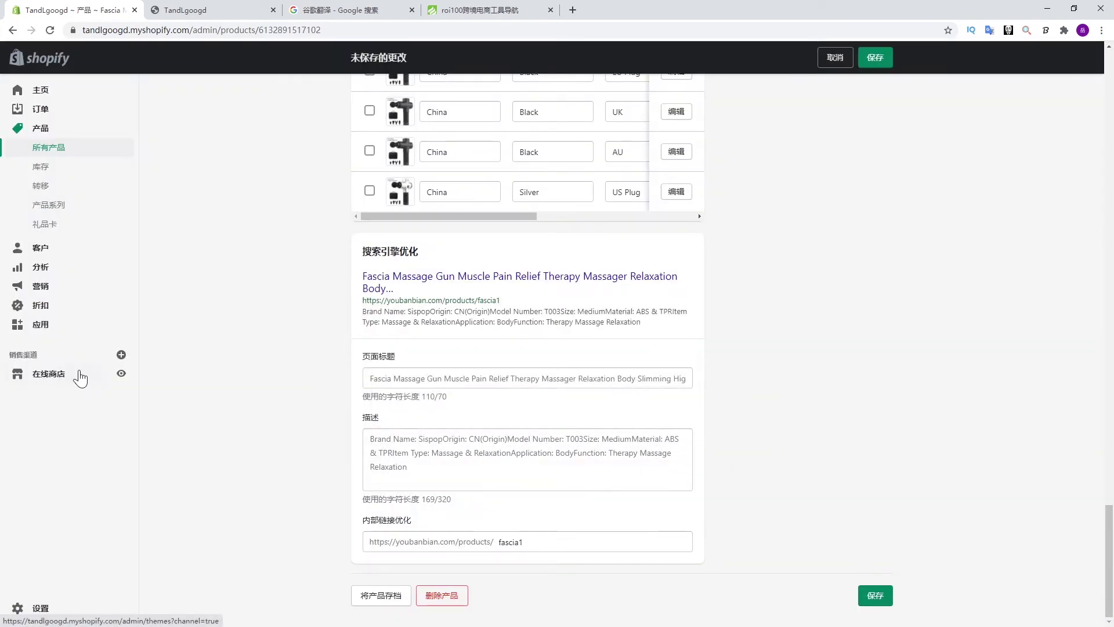
left_click(49, 373)
Switch to the youbanbian.com storefront, close the newsletter popup, reload the home page, and look through its content and navigation.
left_click(186, 10)
left_click(229, 31)
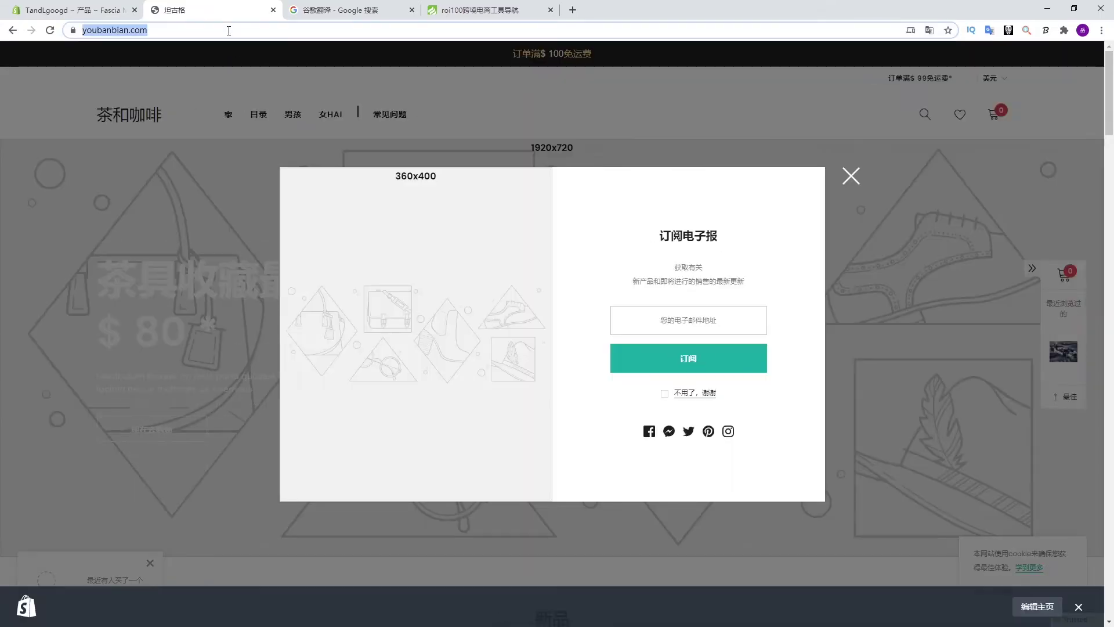
left_click(851, 175)
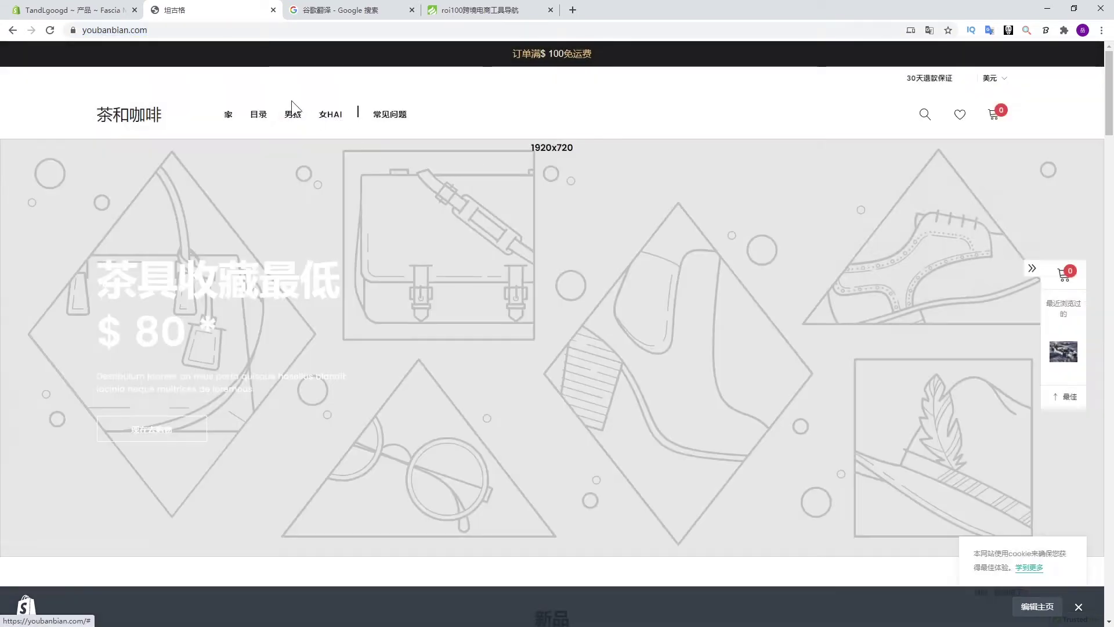
left_click(190, 31)
key("Return")
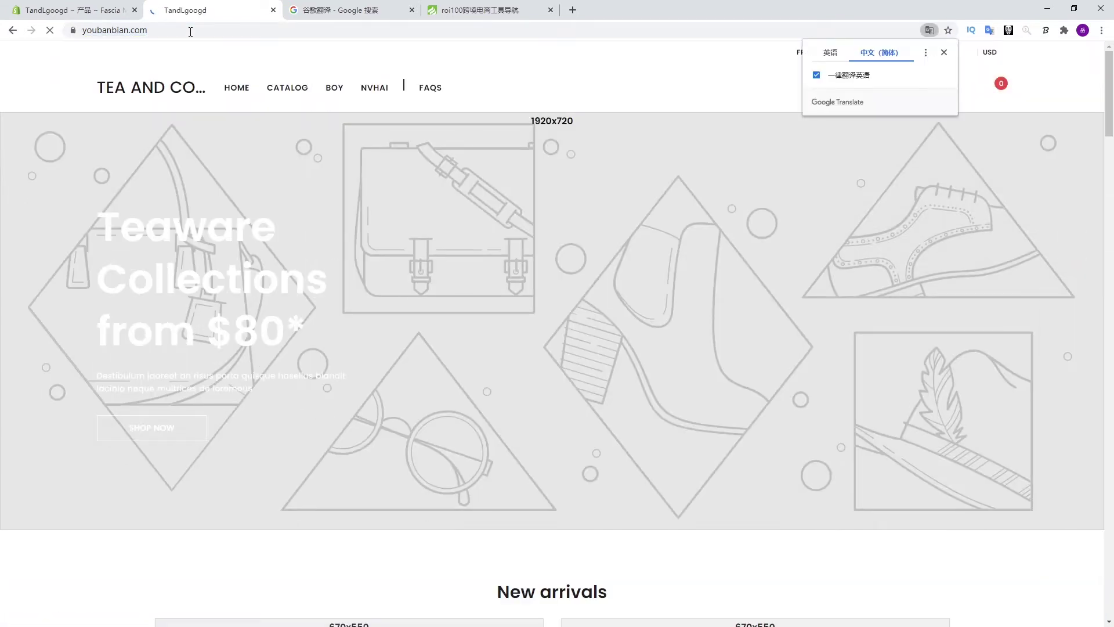
scroll(277, 335, "down", 20)
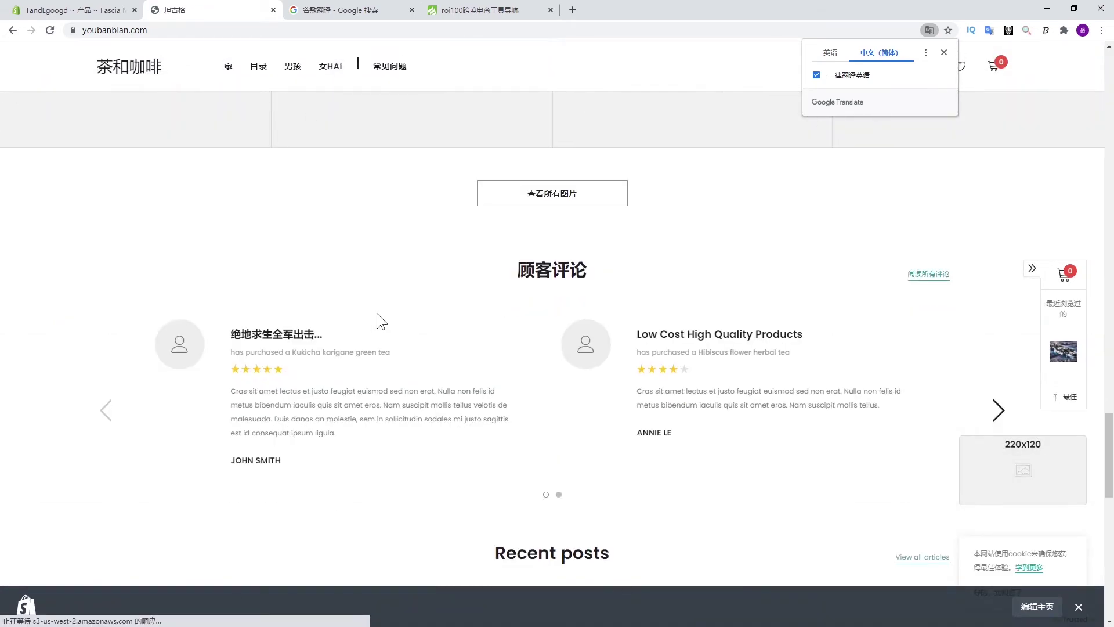
scroll(377, 312, "up", 15)
Return to the Shopify admin, leave the product page without saving, and open the online store's navigation (网站地图).
left_click(56, 8)
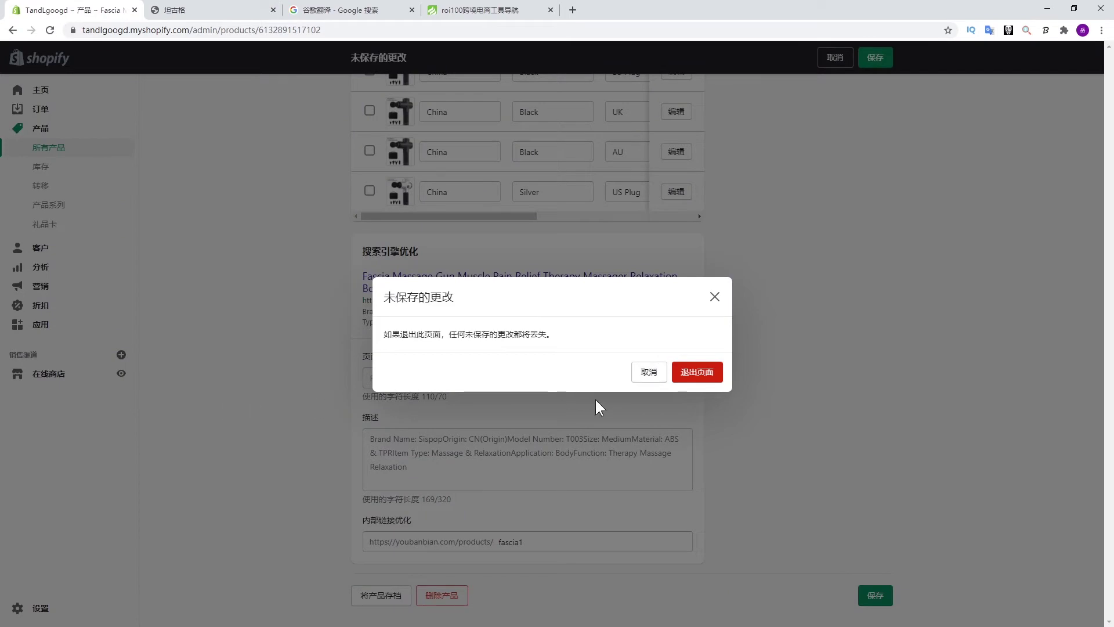
left_click(648, 372)
left_click(62, 383)
left_click(705, 372)
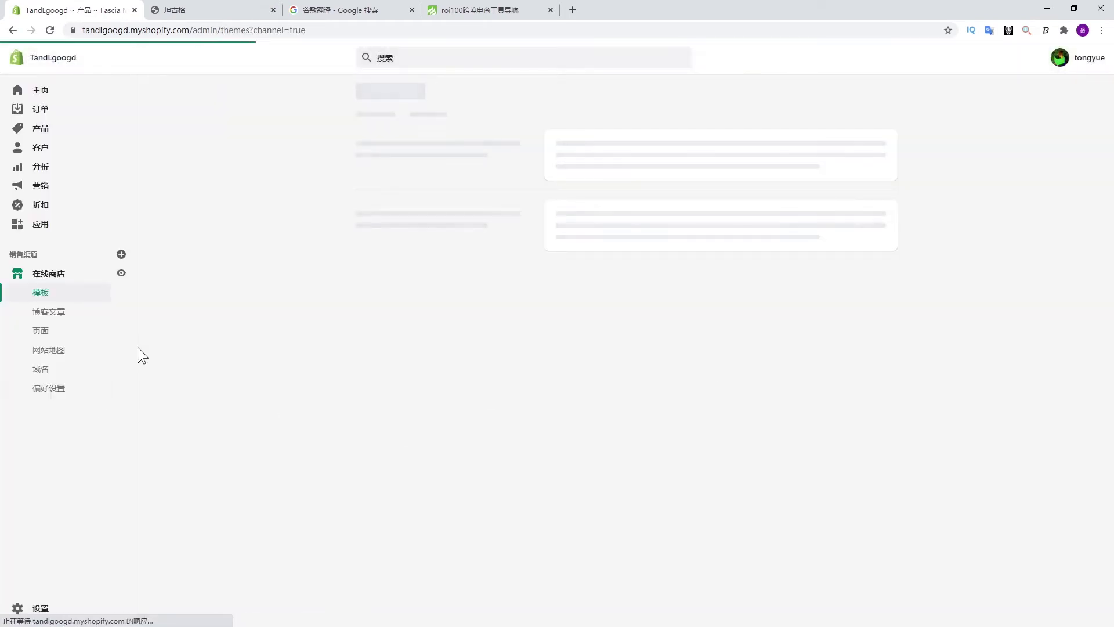
left_click(74, 351)
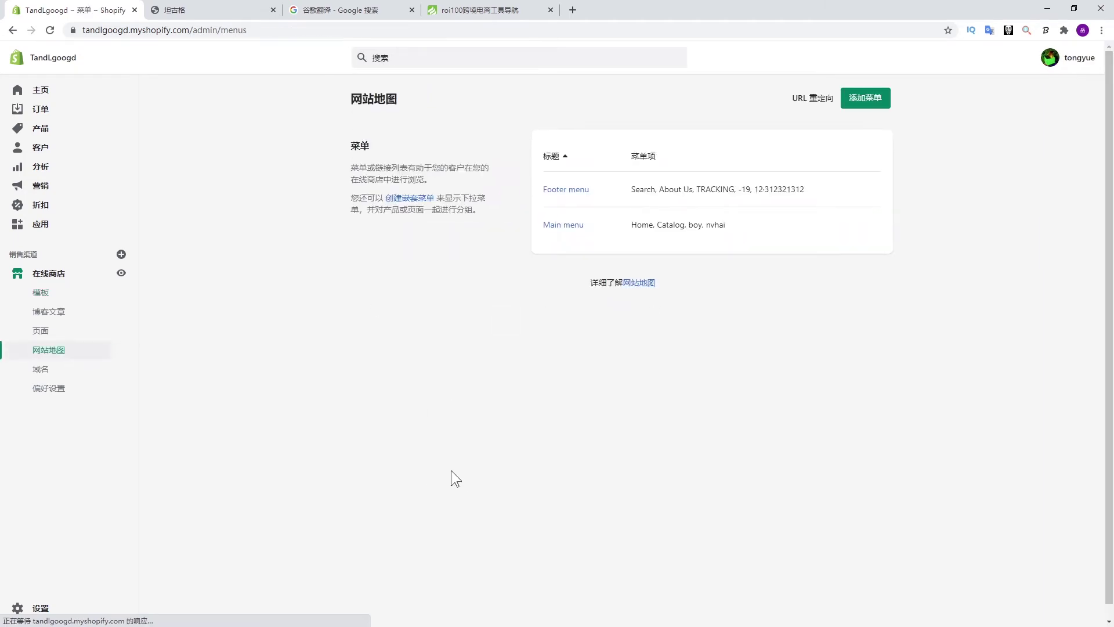
Open Main menu and delete its nvhai menu item.
left_click(563, 226)
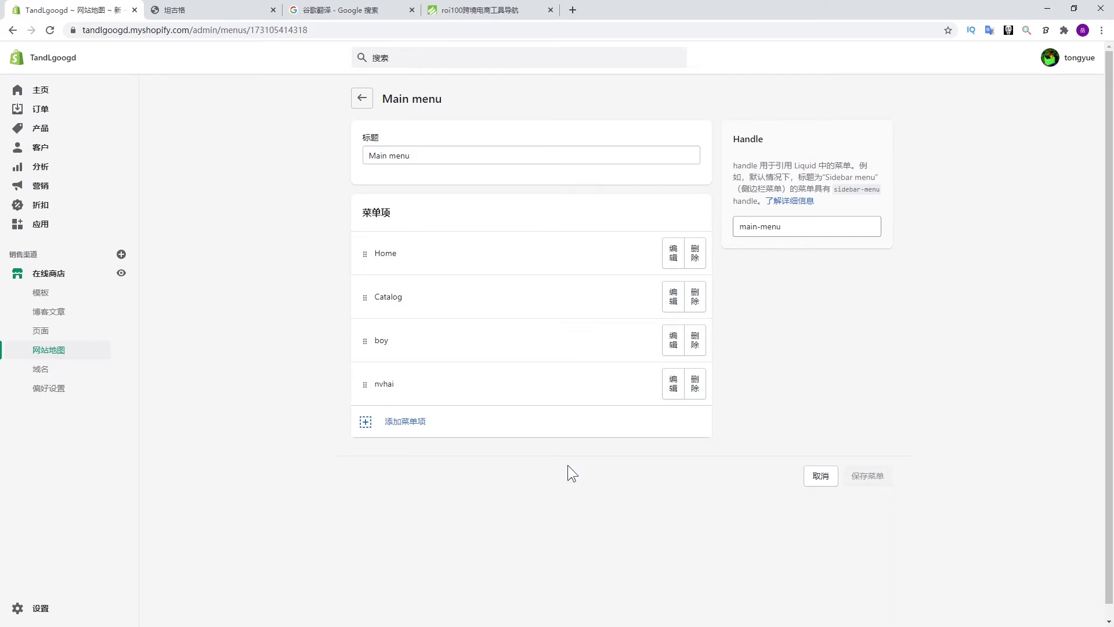
left_click(693, 387)
left_click(703, 198)
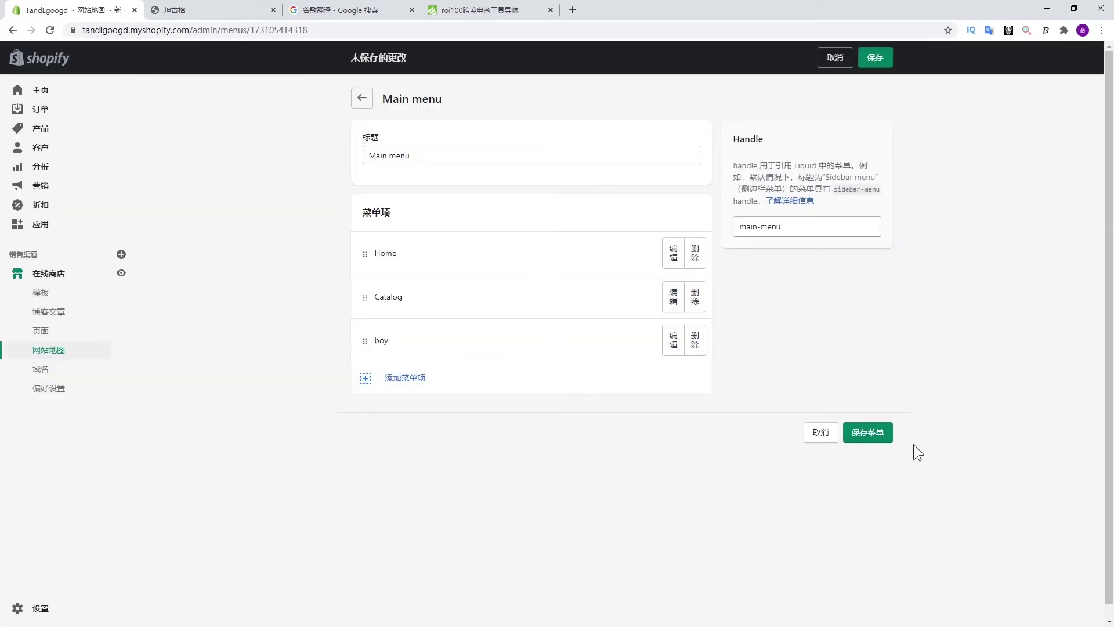
Start a new item in Main menu and name it Fitness.
left_click(422, 378)
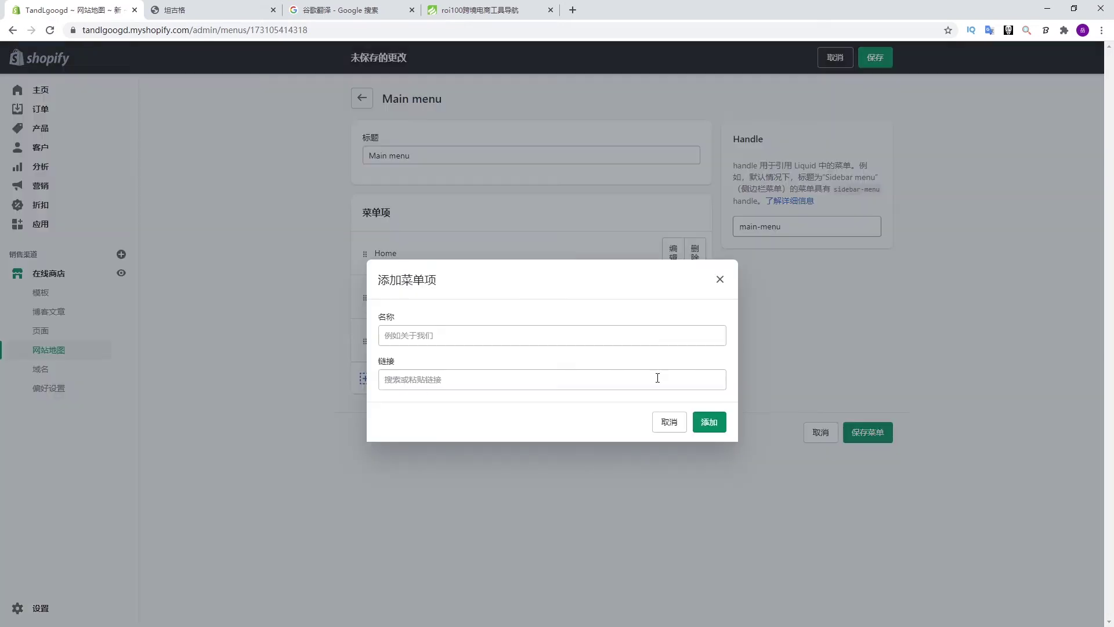
left_click(471, 327)
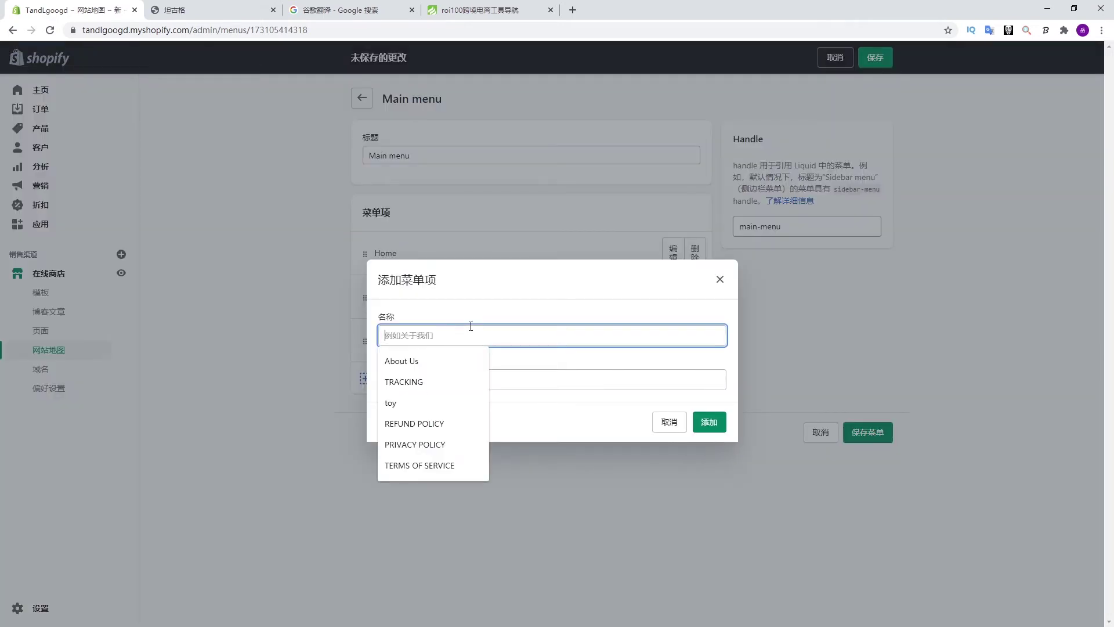
left_click(171, 365)
left_click(433, 338)
type("Fitness")
left_click(433, 378)
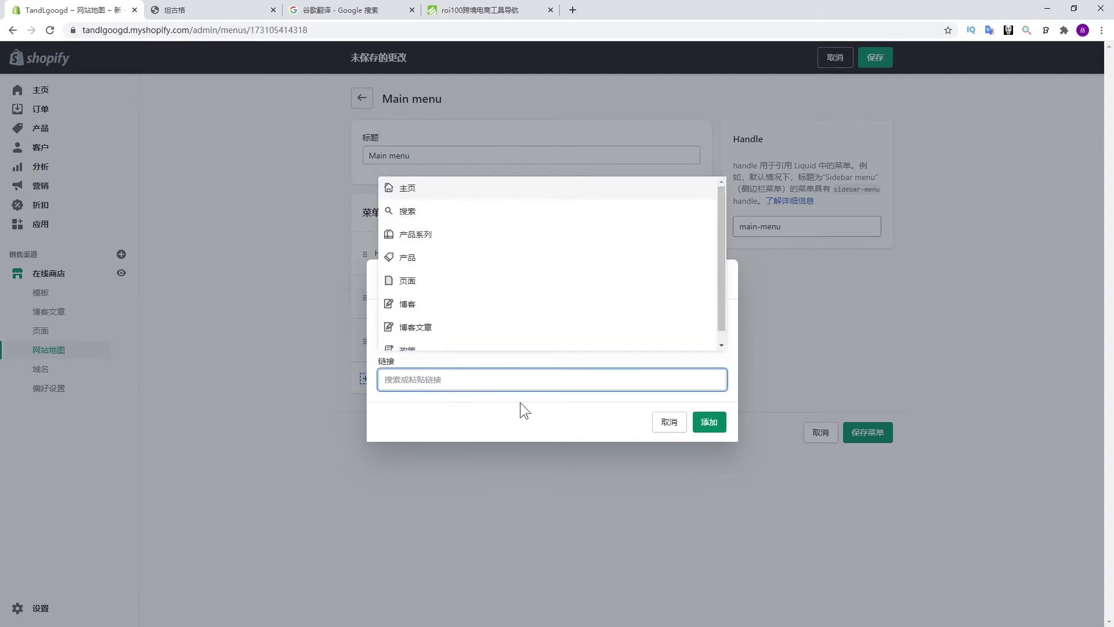
left_click(490, 392)
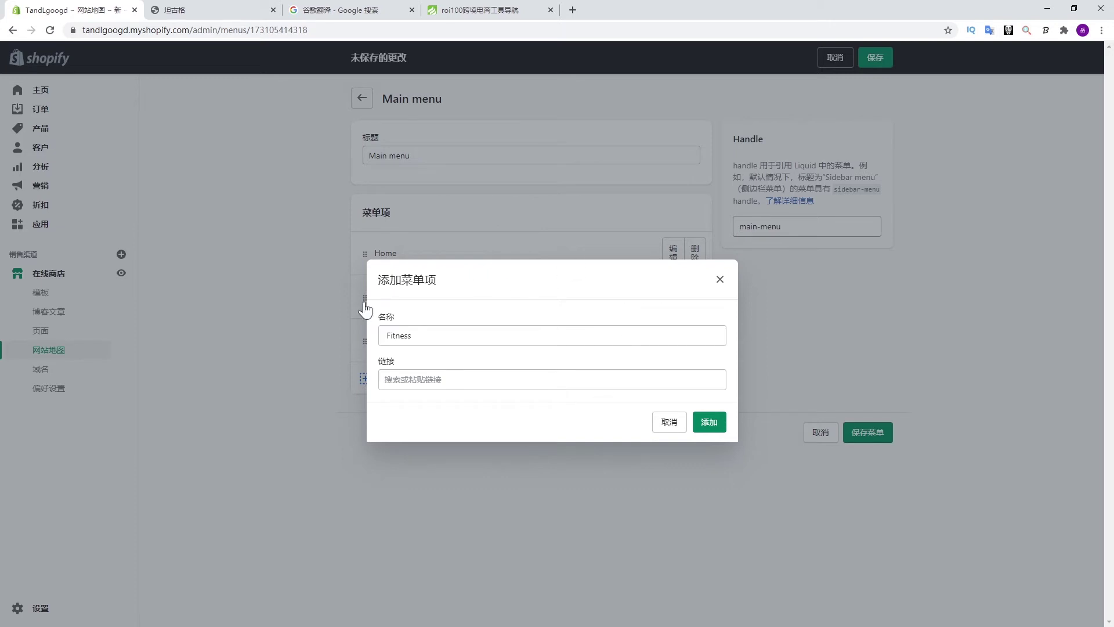
double_click(405, 341)
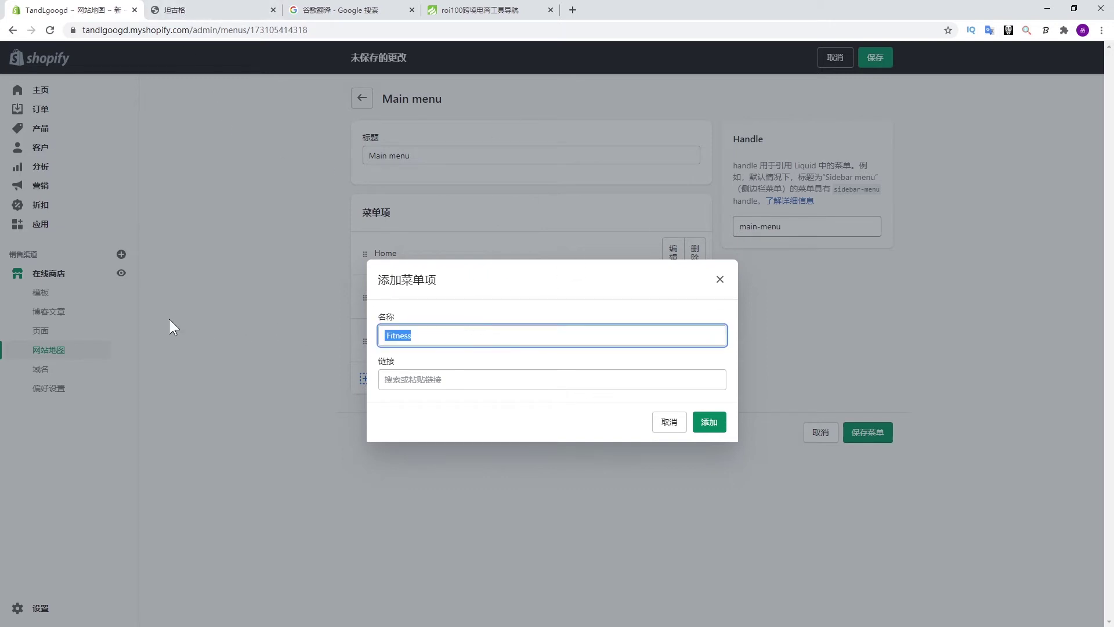
Link the new menu item to the Fitness product collection (产品系列), add it, and save Main menu.
left_click(474, 378)
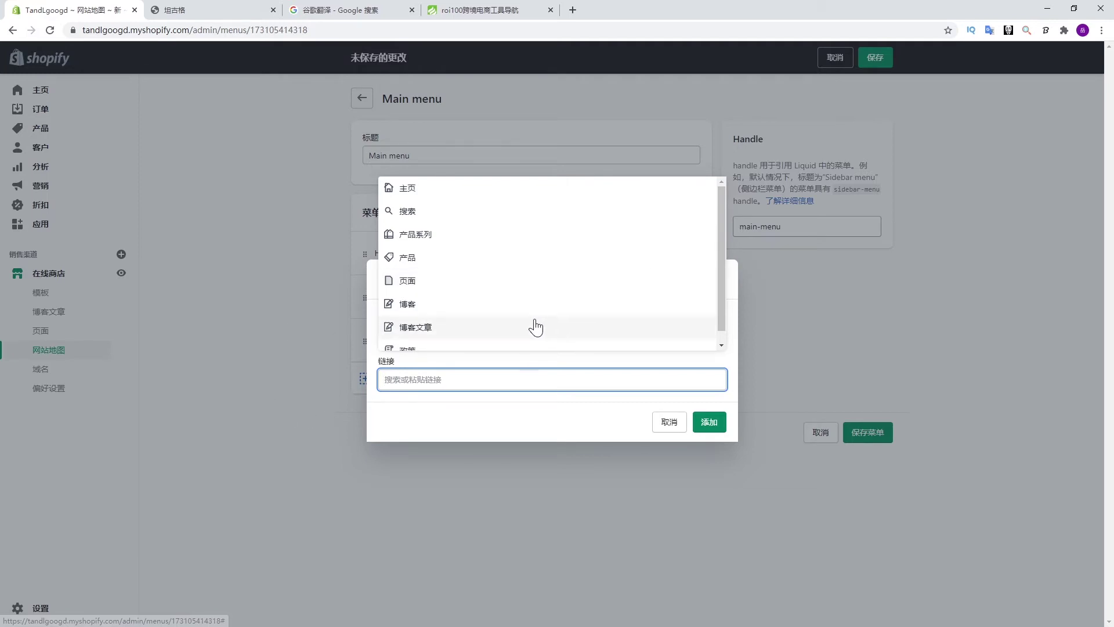
scroll(584, 331, "down", 1)
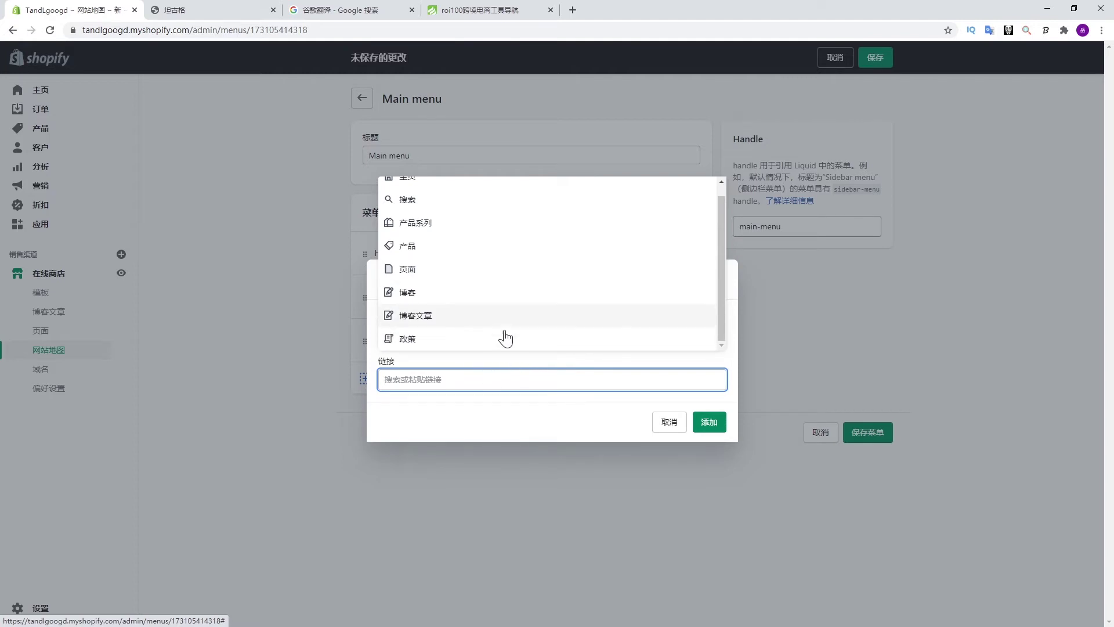
scroll(464, 331, "up", 1)
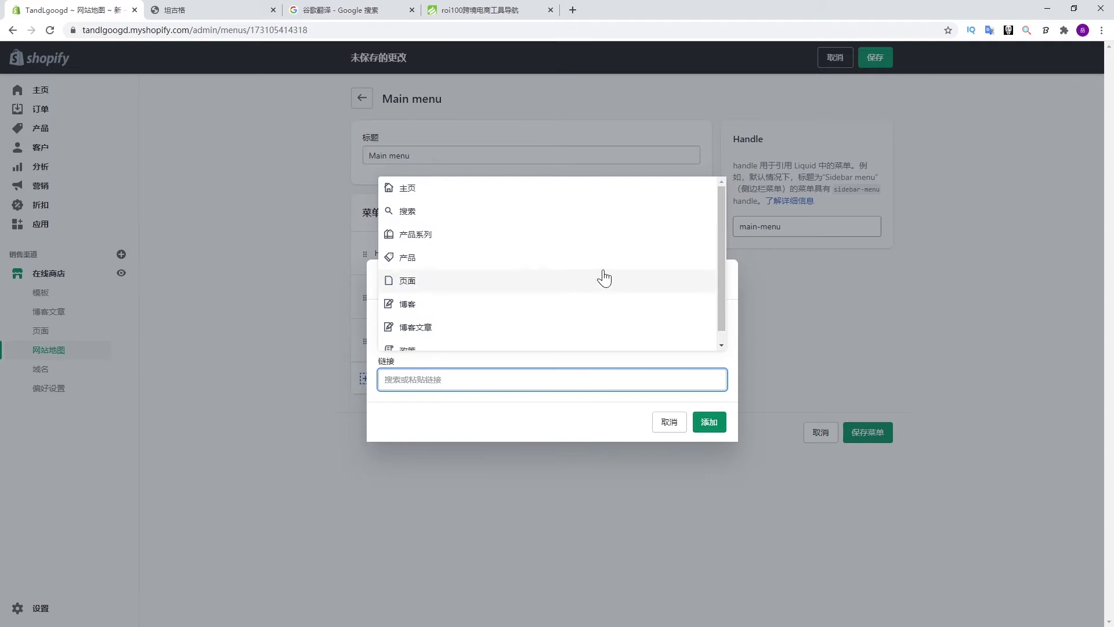
left_click(505, 244)
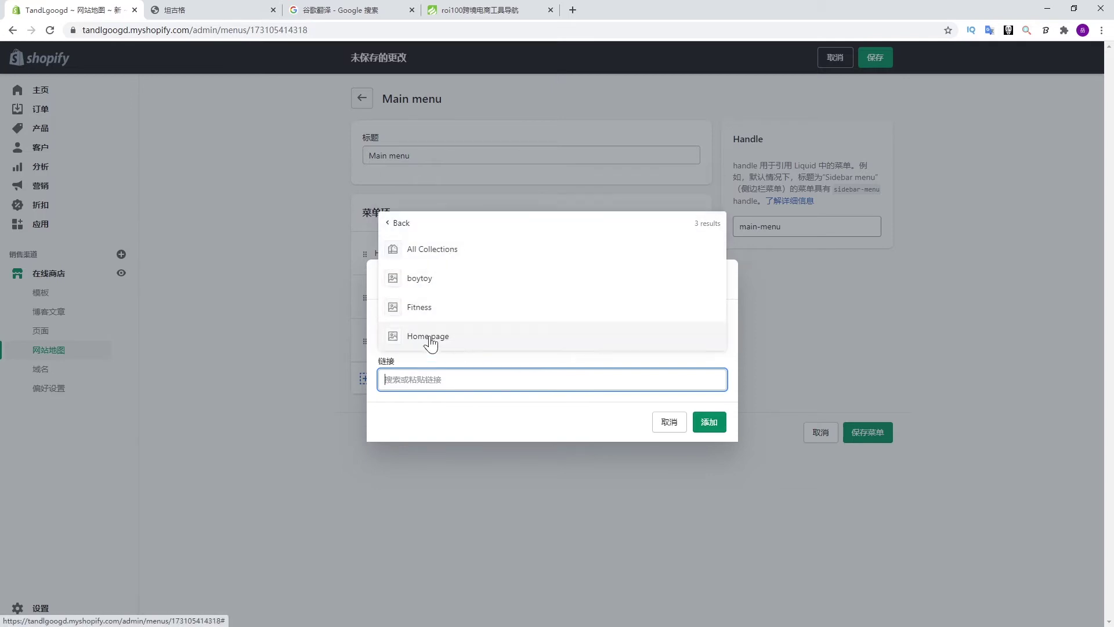
left_click(539, 309)
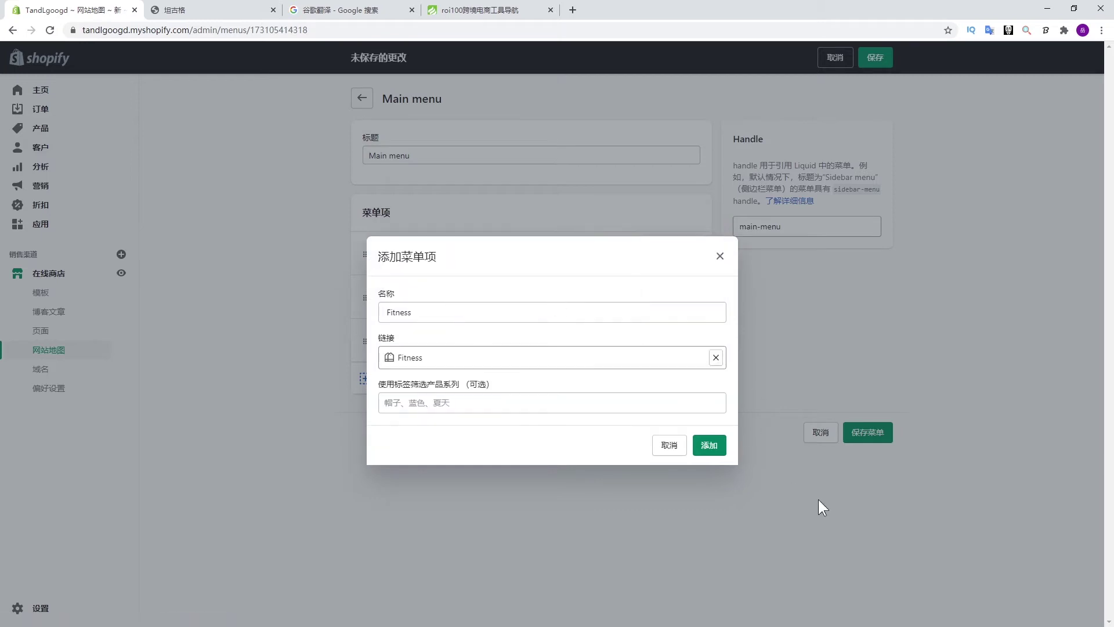
left_click(715, 452)
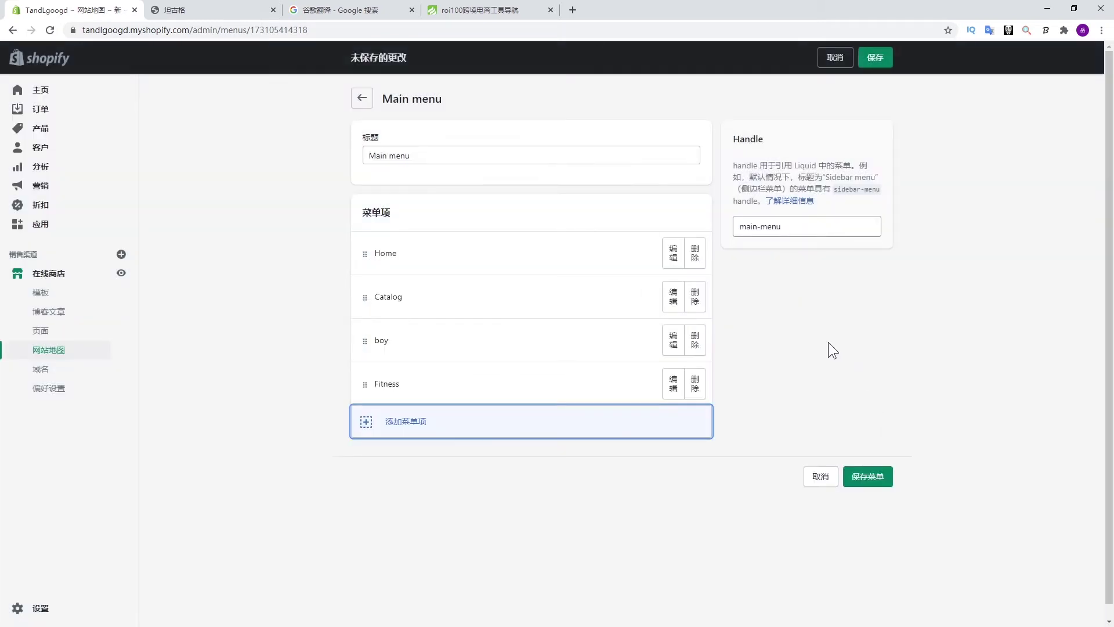
left_click(879, 480)
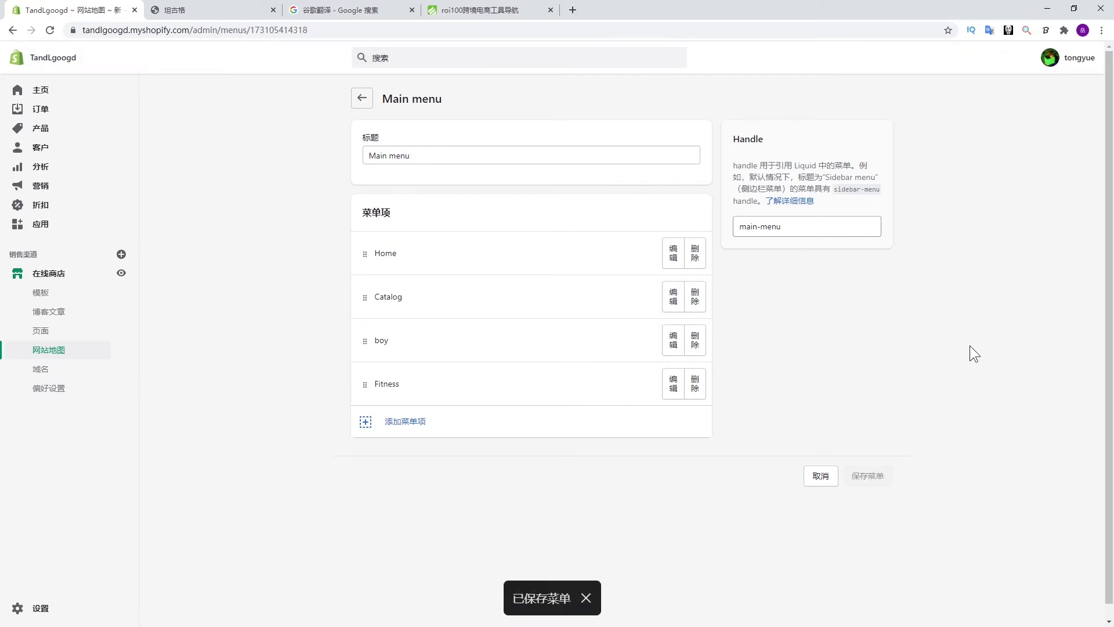
Switch to the youbanbian.com storefront, close the newsletter popup, reload the home page, and show it in English to check the navigation.
left_click(212, 10)
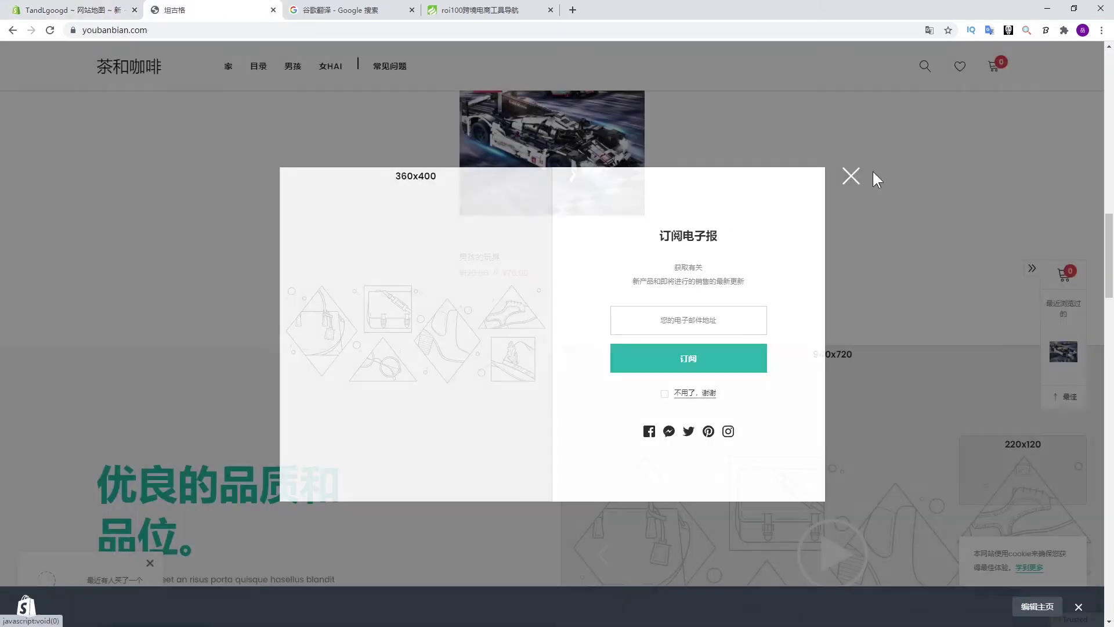
left_click(870, 174)
key("F5")
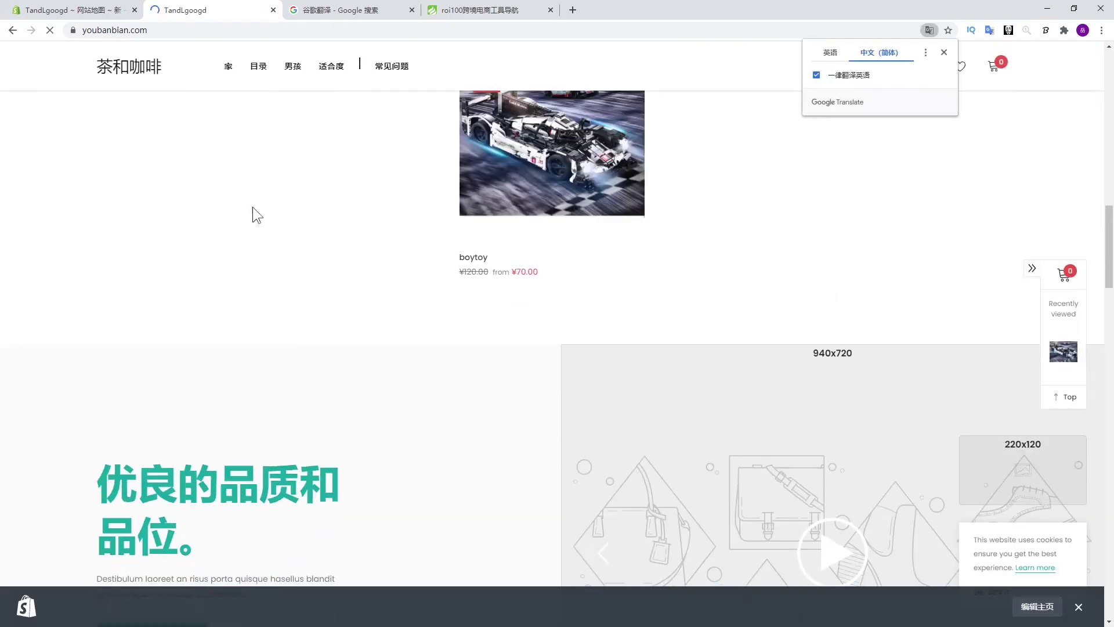
scroll(295, 389, "down", 10)
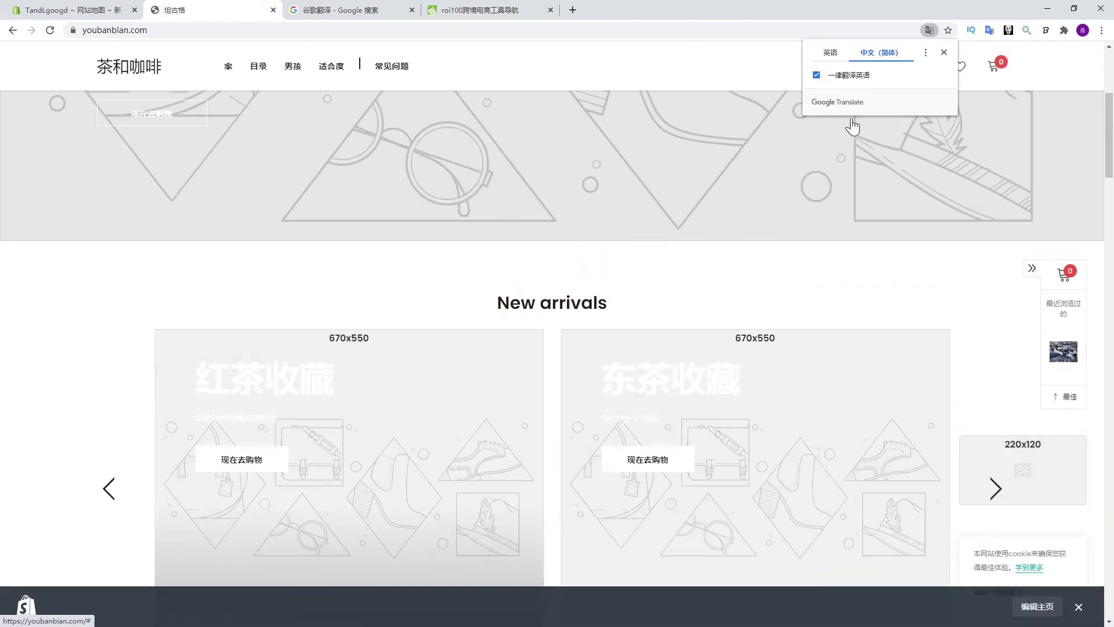
left_click(831, 52)
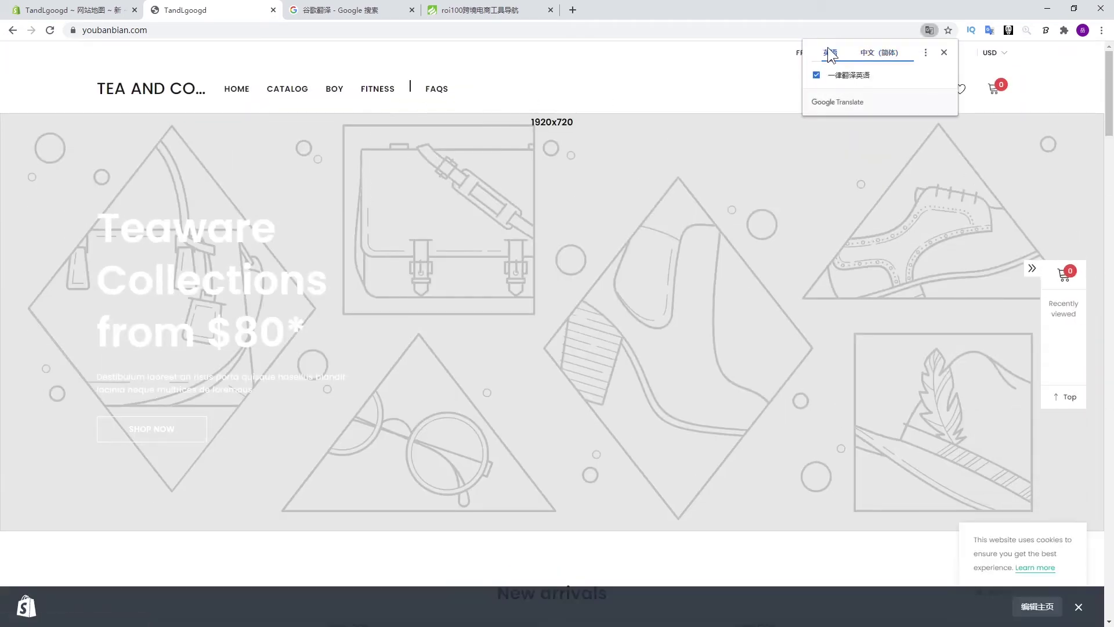
left_click(830, 52)
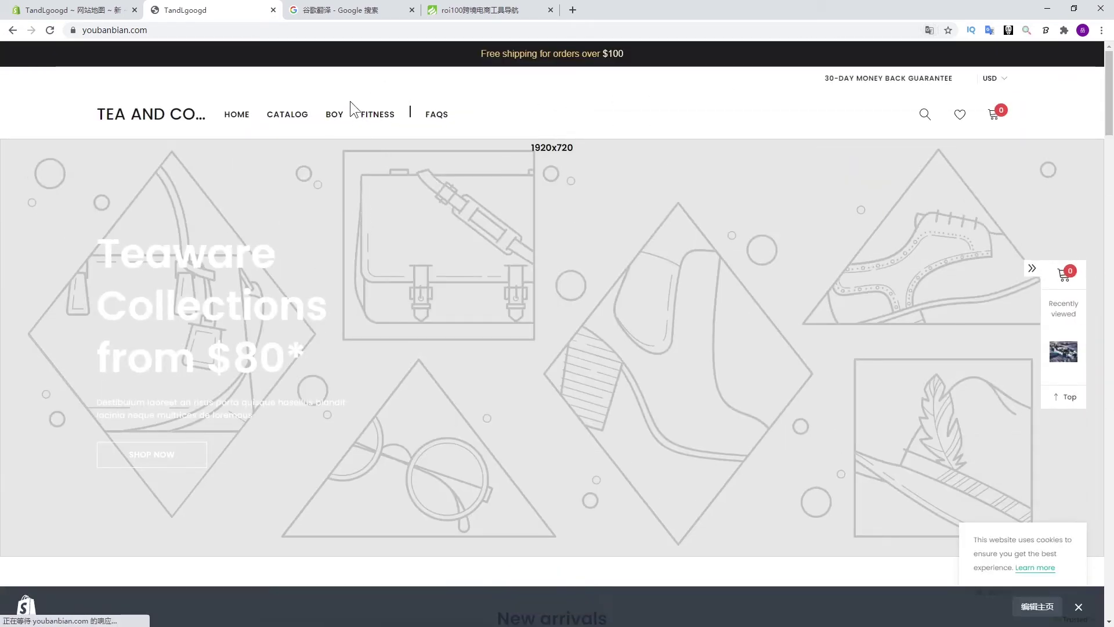
Open the storefront's Fitness collection, look through its products, and close the newsletter popup.
left_click(380, 119)
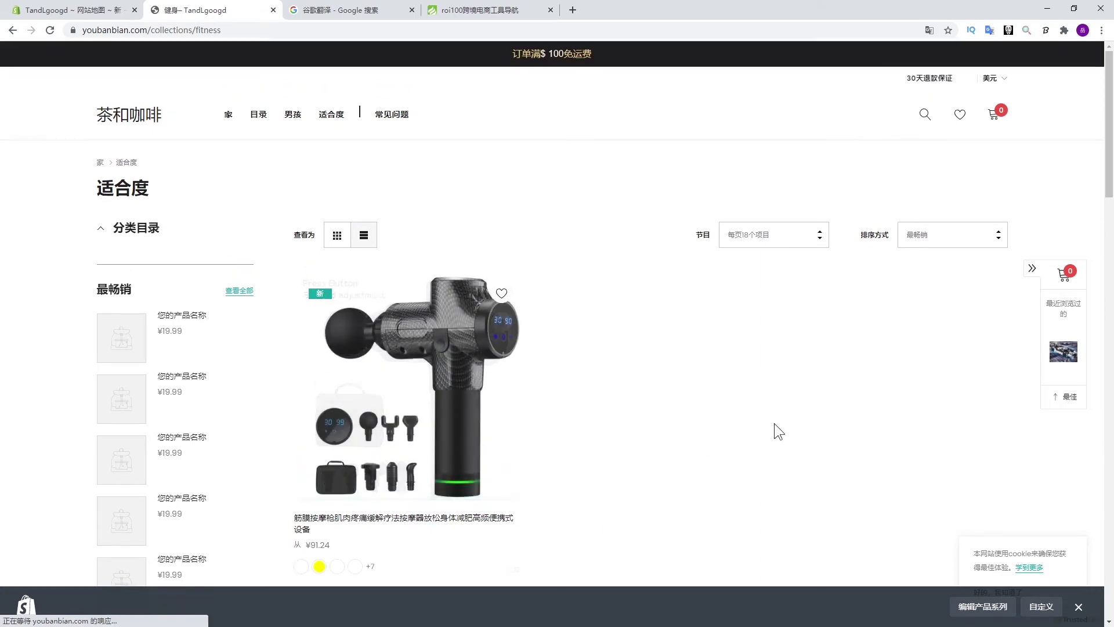
scroll(696, 422, "down", 4)
scroll(522, 365, "up", 4)
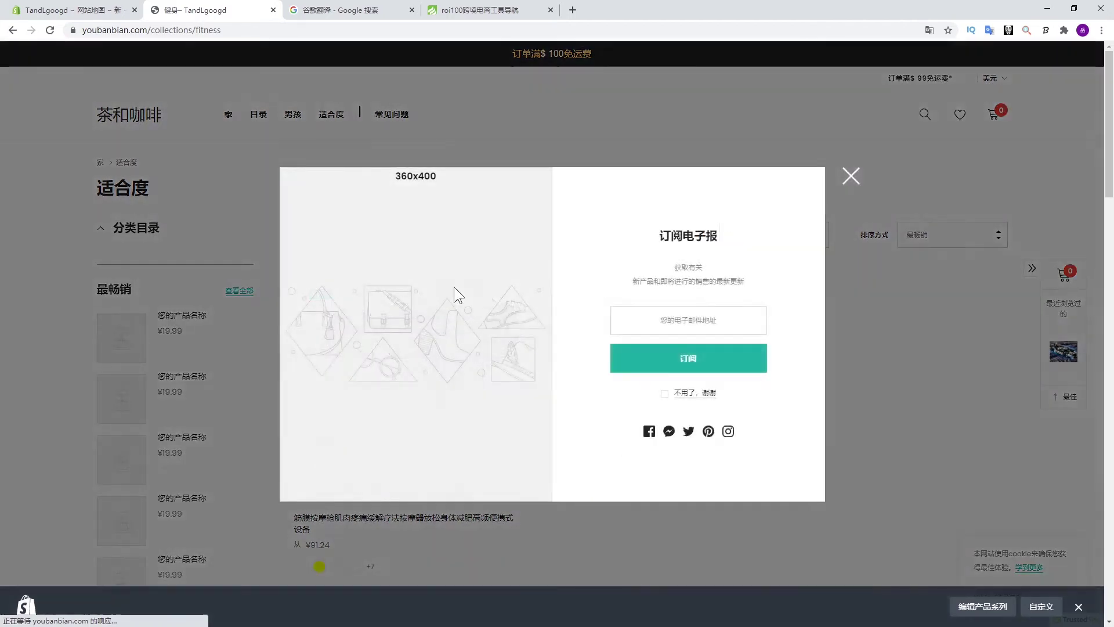
left_click(851, 176)
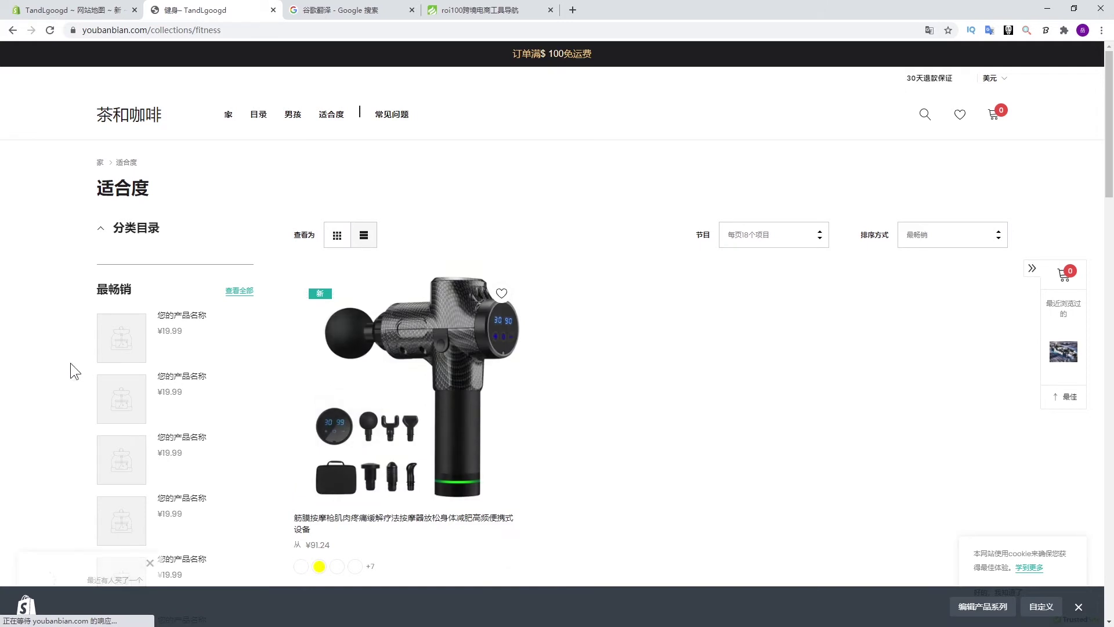
Return to the Shopify admin and open the live Tea-1.0.0-sections-ready theme for customization, showing the home page's New arrivals section.
left_click(72, 12)
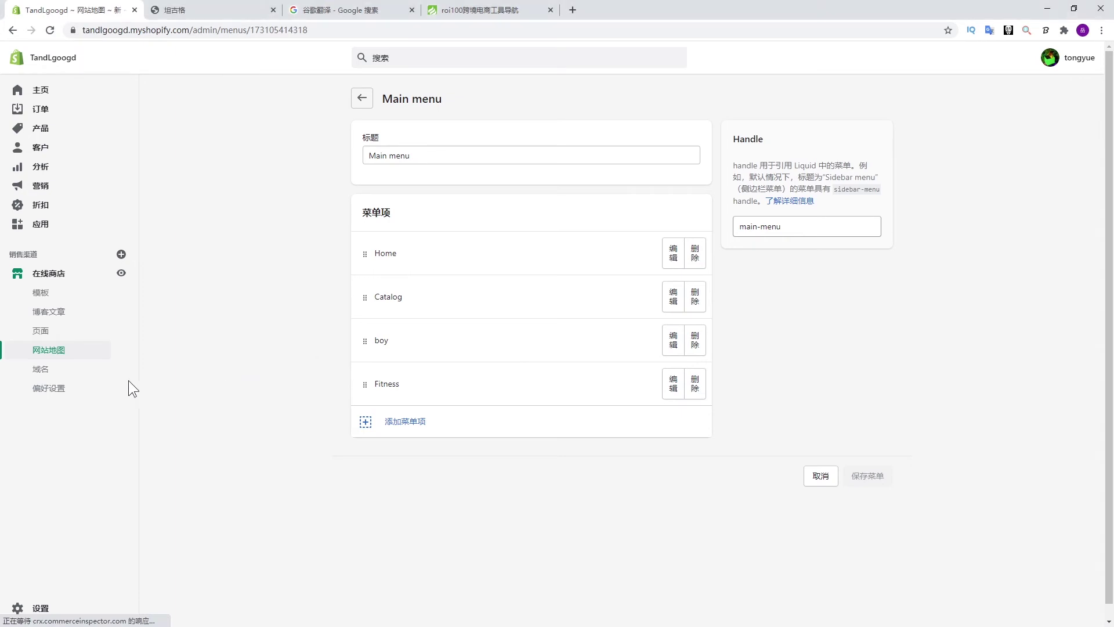
left_click(74, 295)
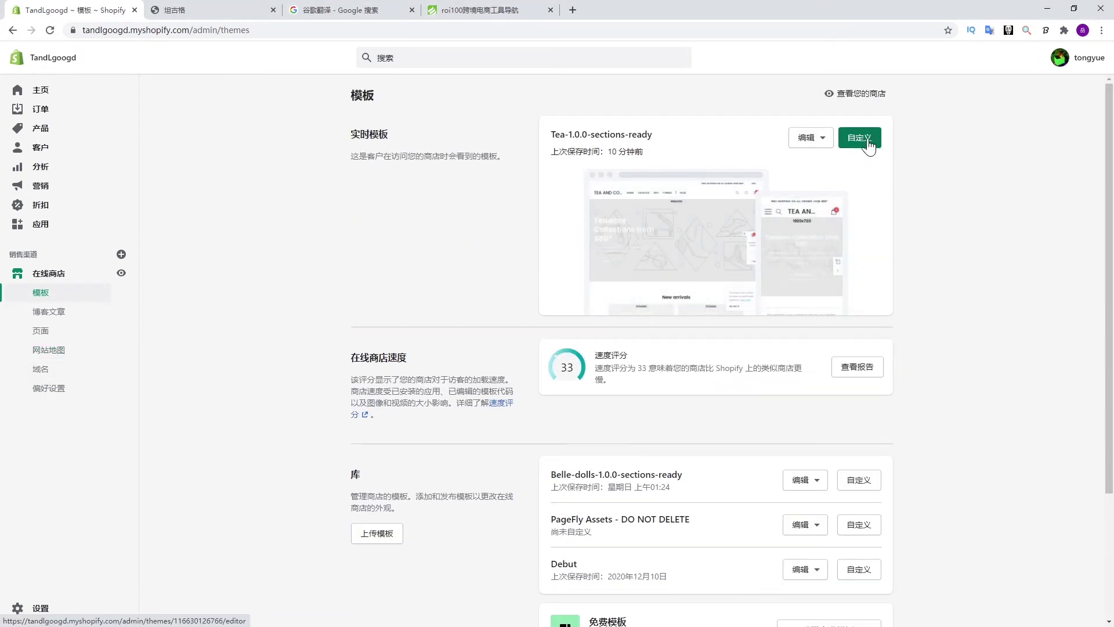
left_click(862, 139)
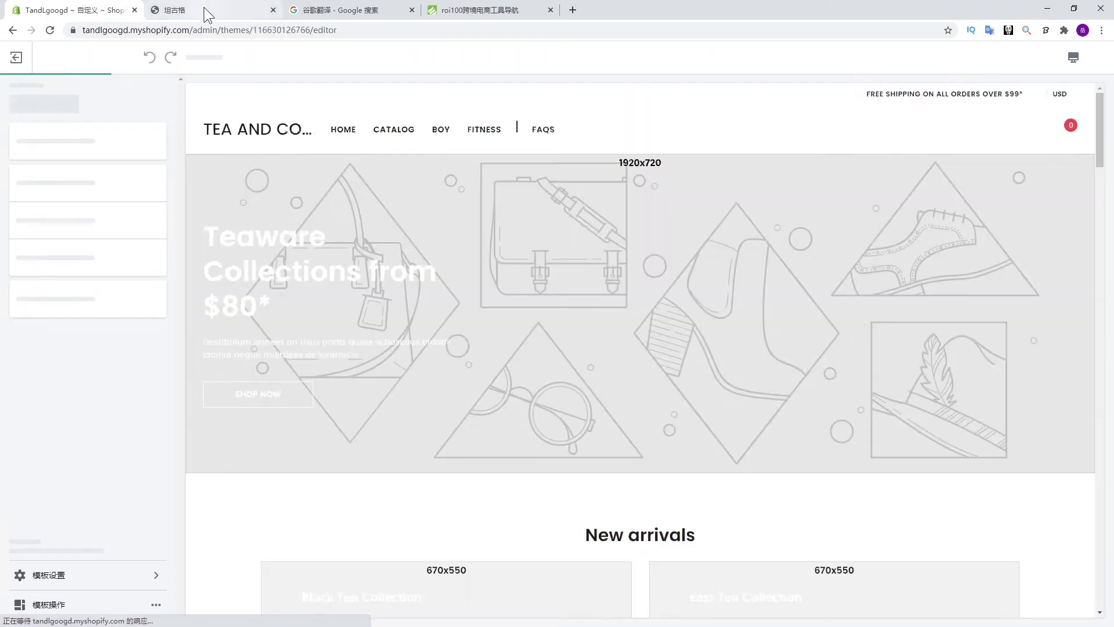
left_click(204, 8)
left_click(113, 10)
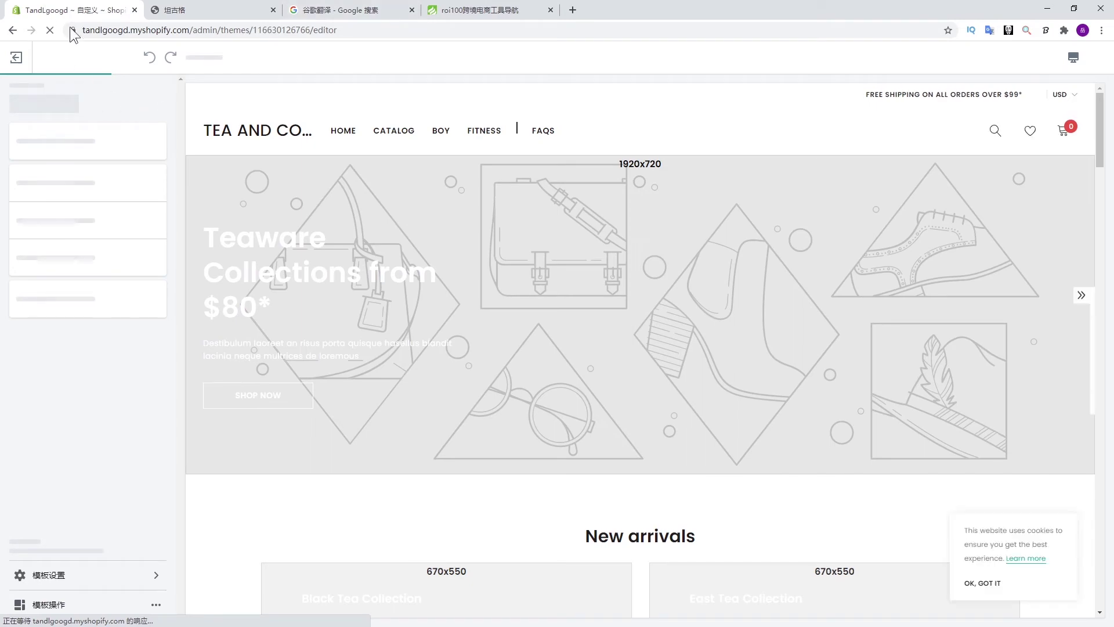
scroll(519, 445, "down", 5)
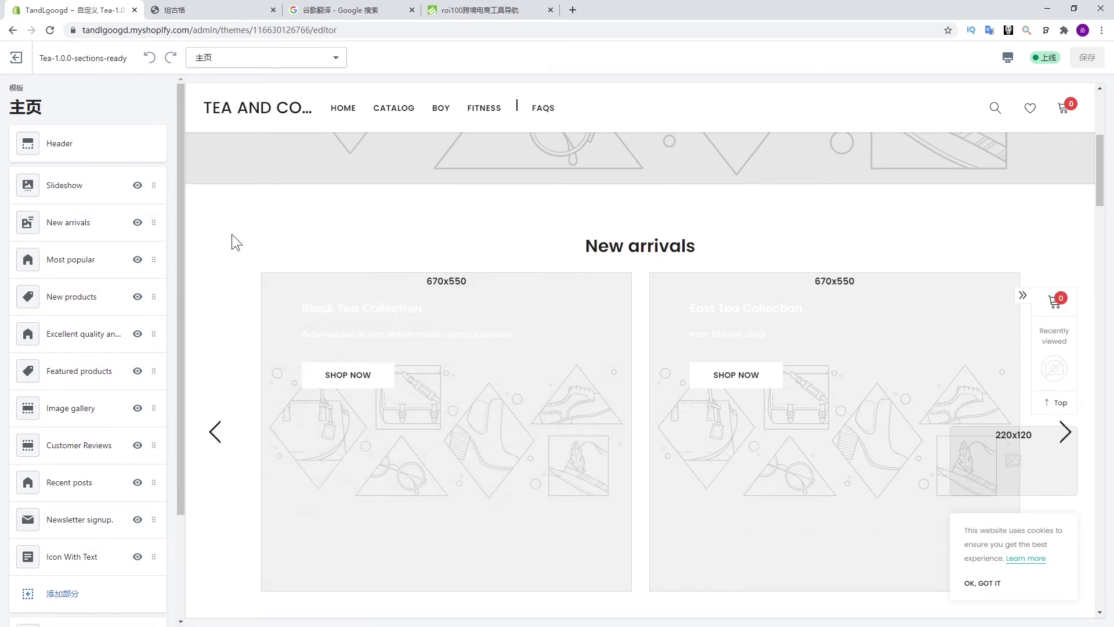
Translate the theme editor page into Simplified Chinese and close the newsletter popup in the preview.
right_click(208, 219)
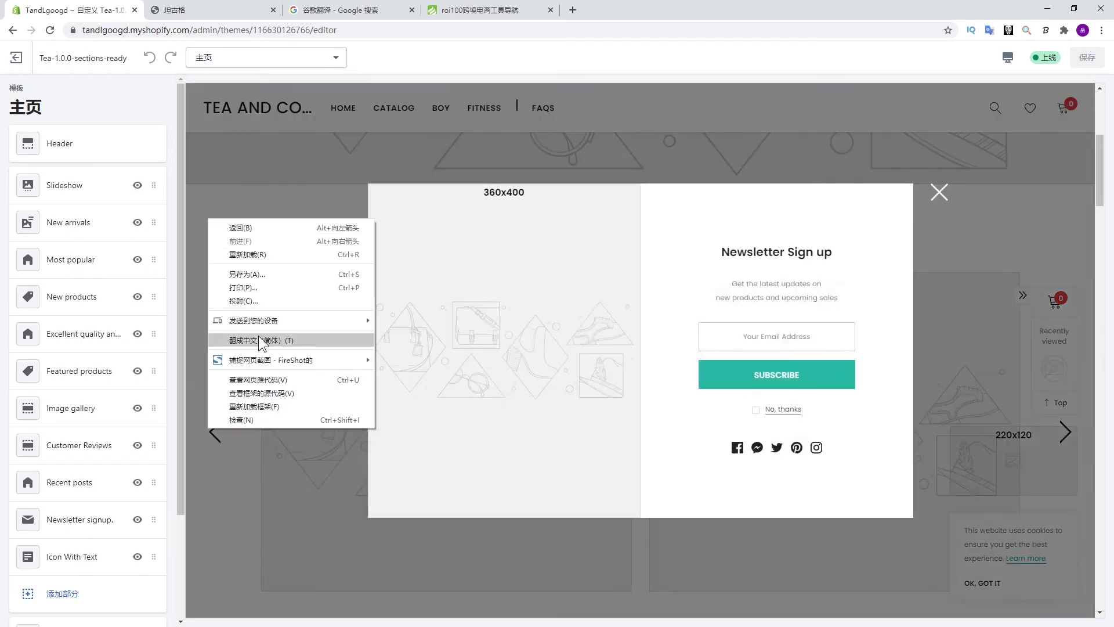
left_click(257, 337)
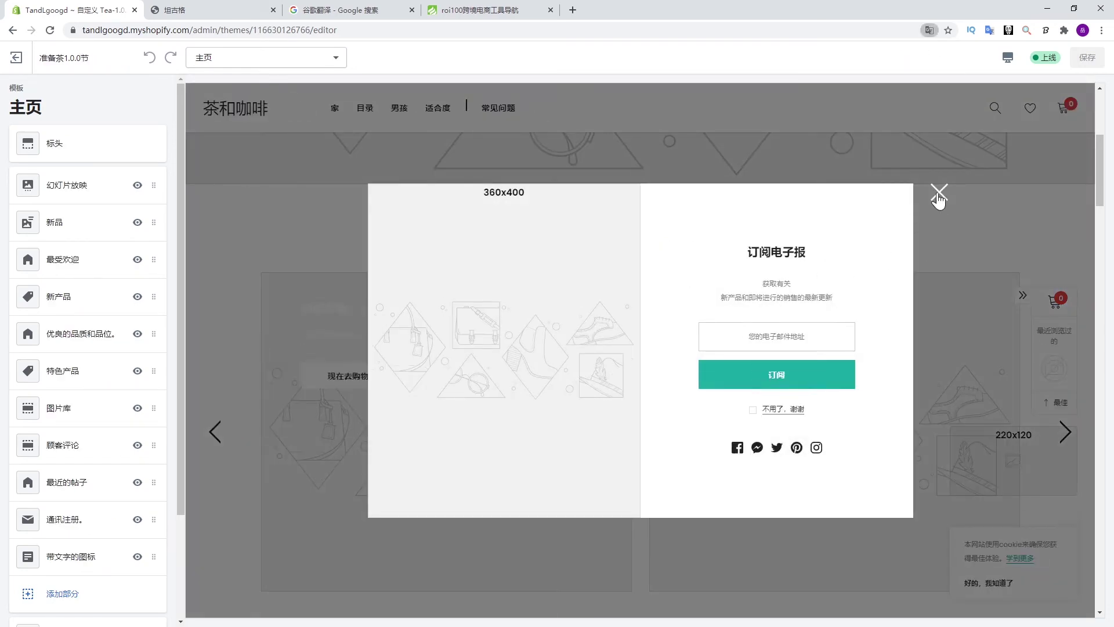
left_click(939, 192)
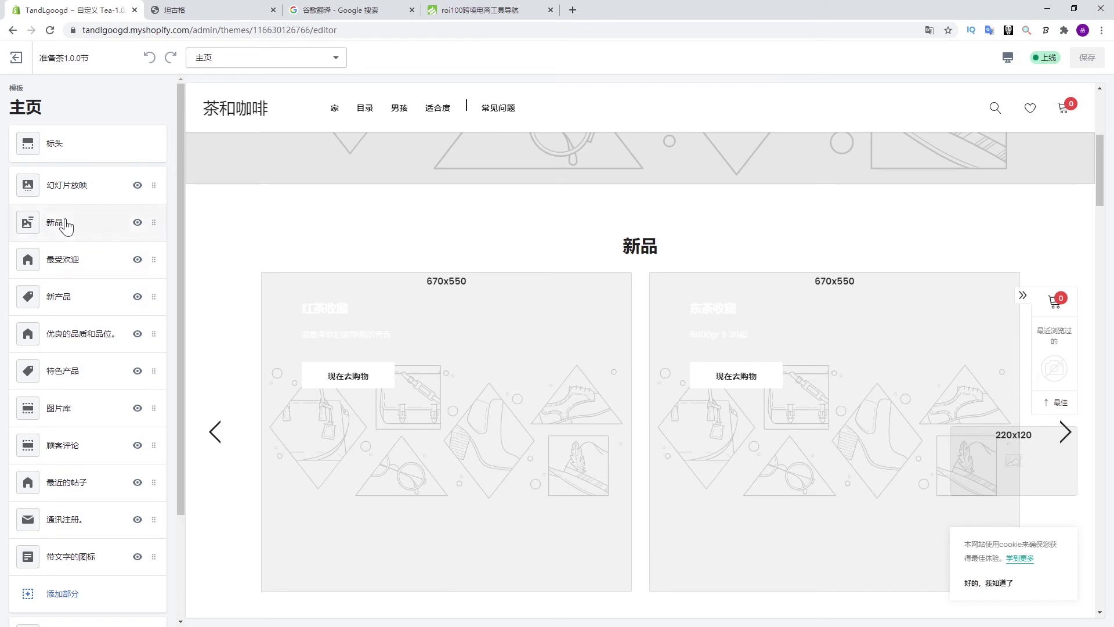
In the New arrivals section, link the first Black Tea Collection block to the Fascia Massage Gun product.
left_click(86, 232)
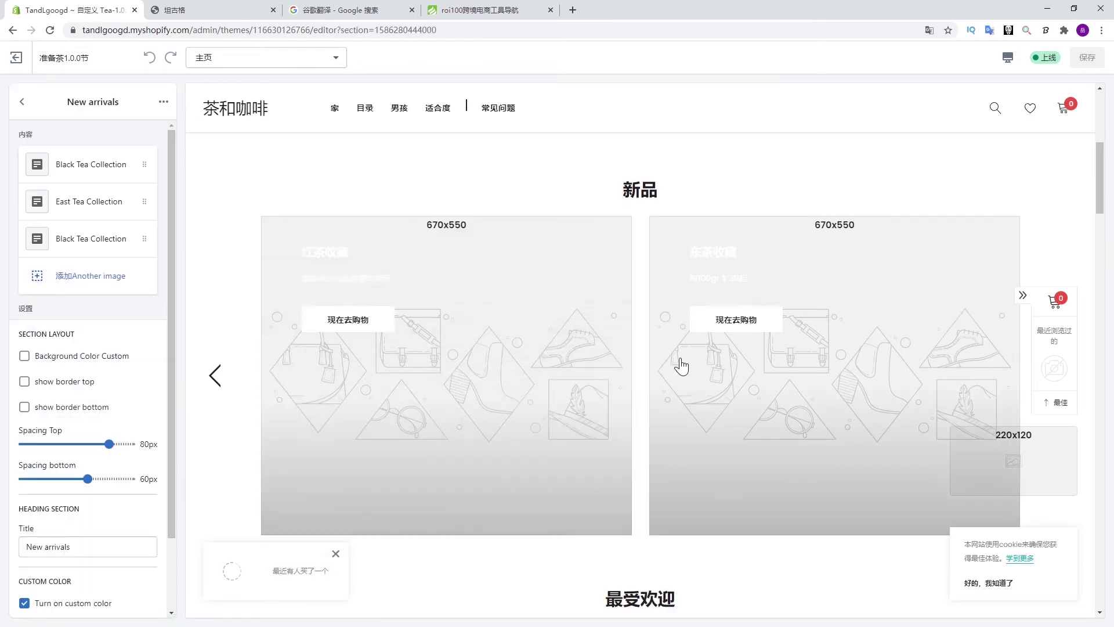
scroll(679, 366, "down", 3)
scroll(676, 368, "up", 4)
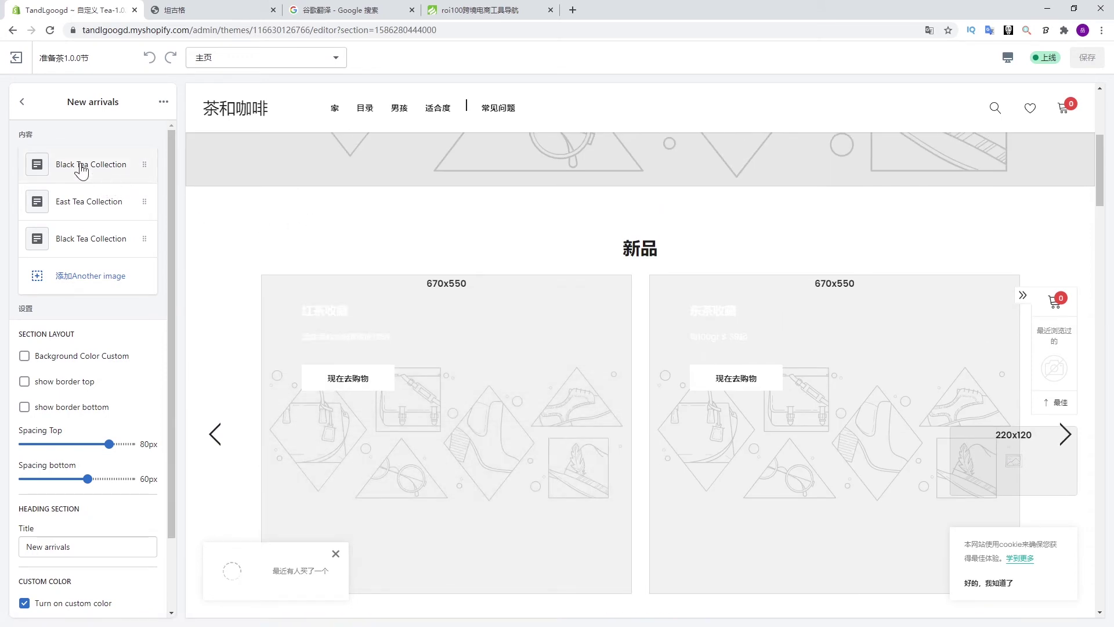
left_click(82, 167)
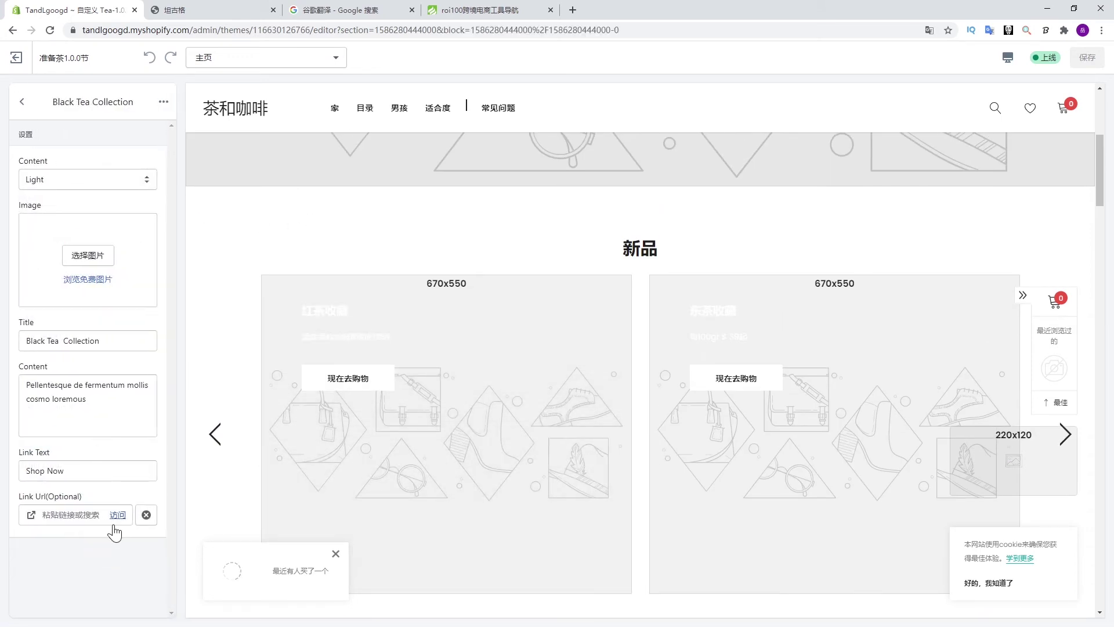
left_click(63, 514)
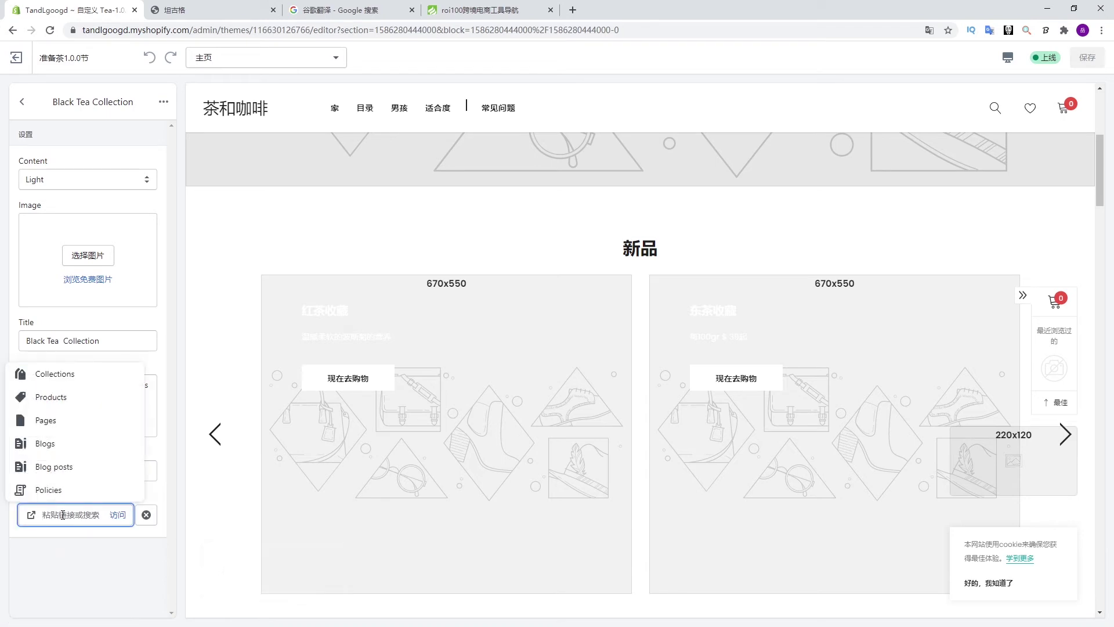
left_click(80, 398)
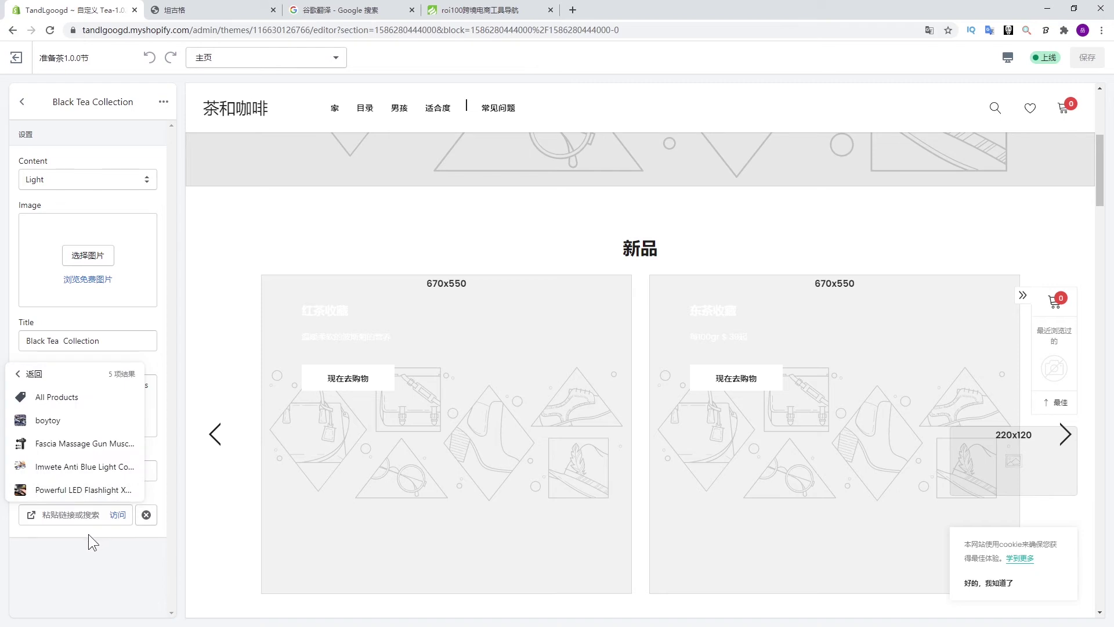
left_click(66, 449)
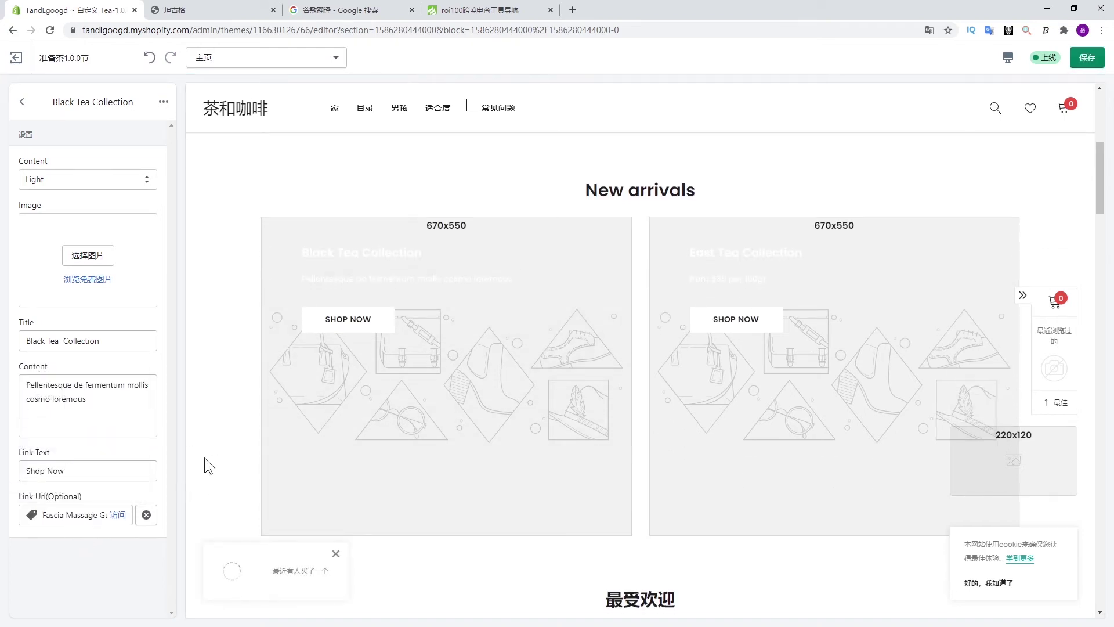
scroll(207, 456, "down", 3)
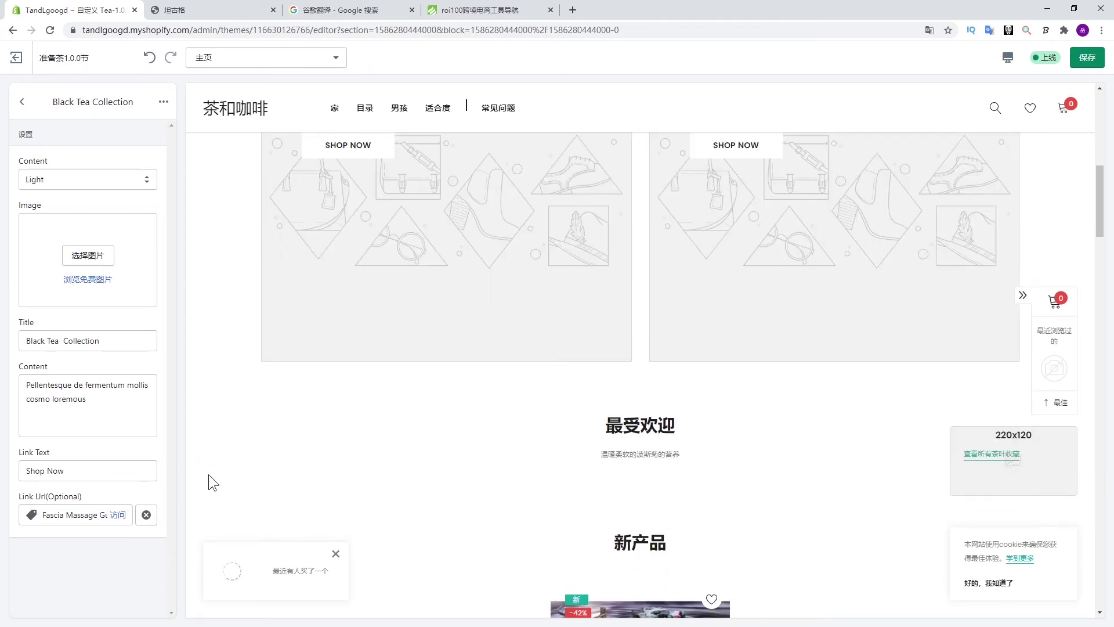
Save the Black Tea Collection link change, return to the home page section list, and close the newsletter popup.
left_click(1086, 64)
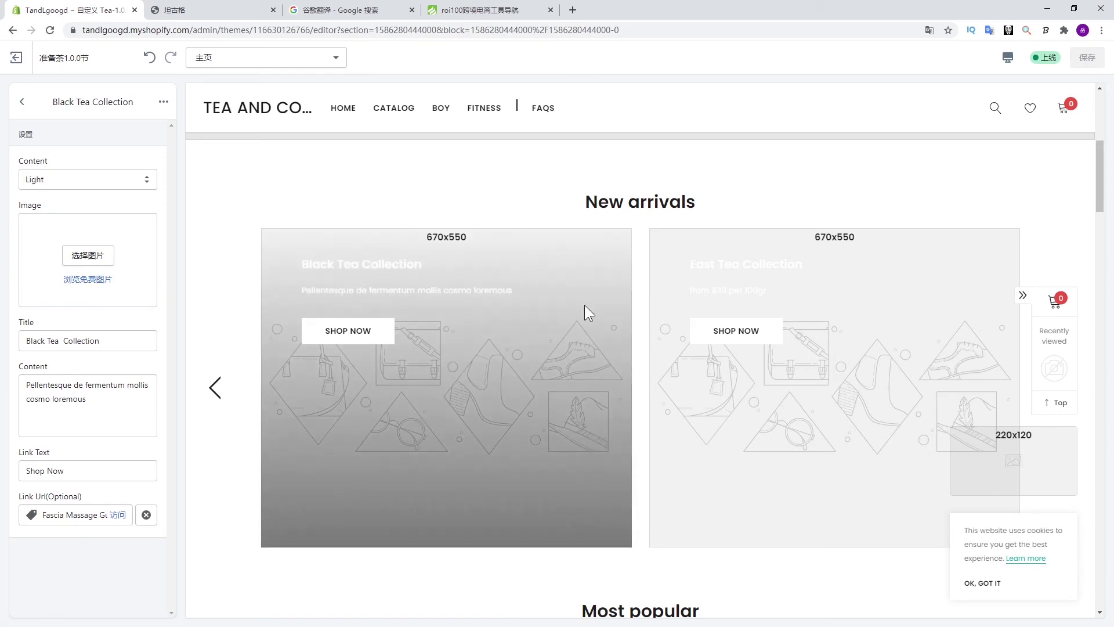
left_click(22, 103)
scroll(423, 323, "down", 4)
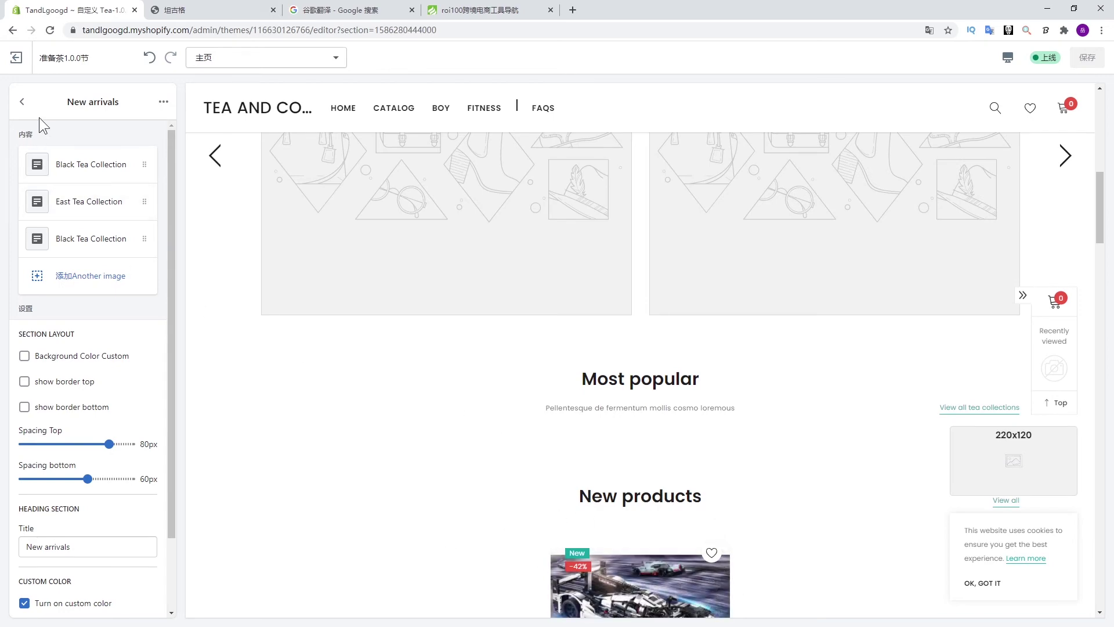
left_click(22, 103)
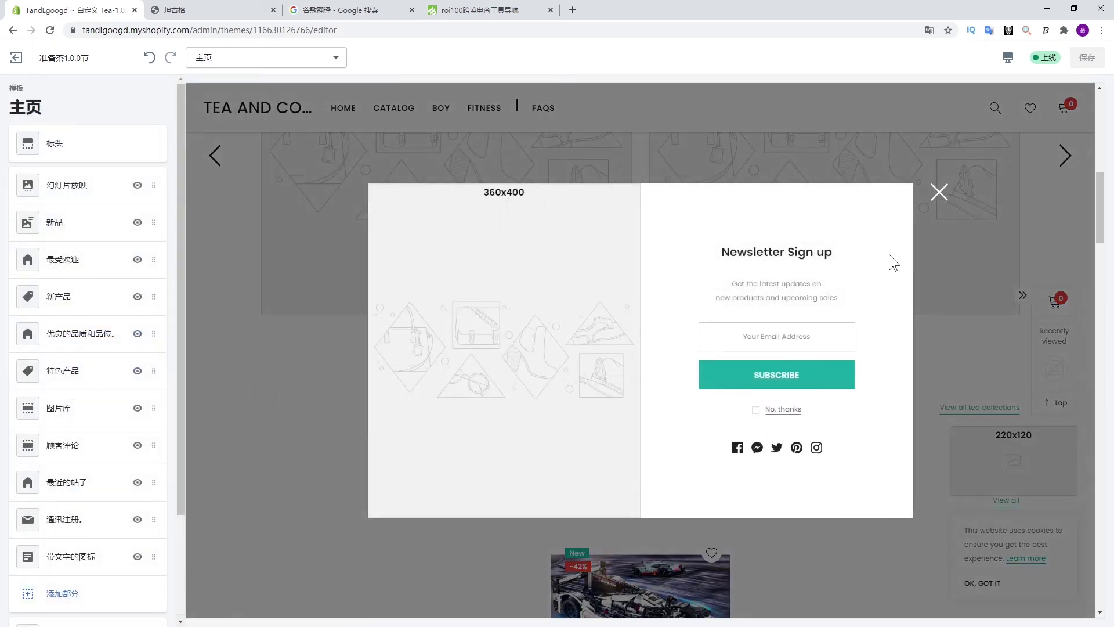
left_click(939, 192)
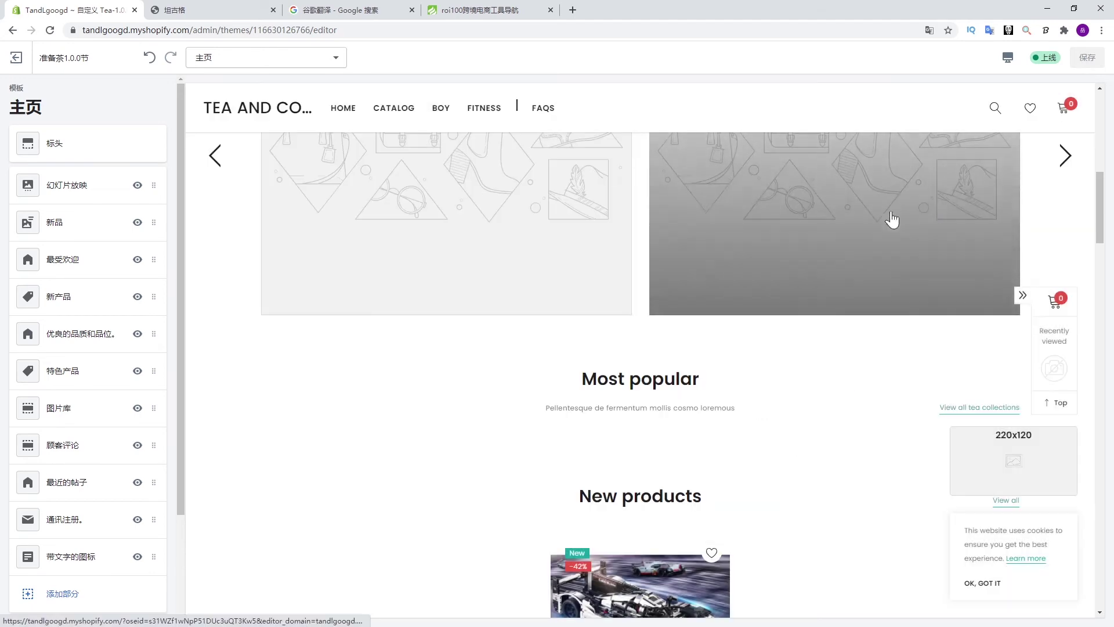
Look up the Chinese translation of the New products heading in the home page preview.
scroll(316, 430, "down", 2)
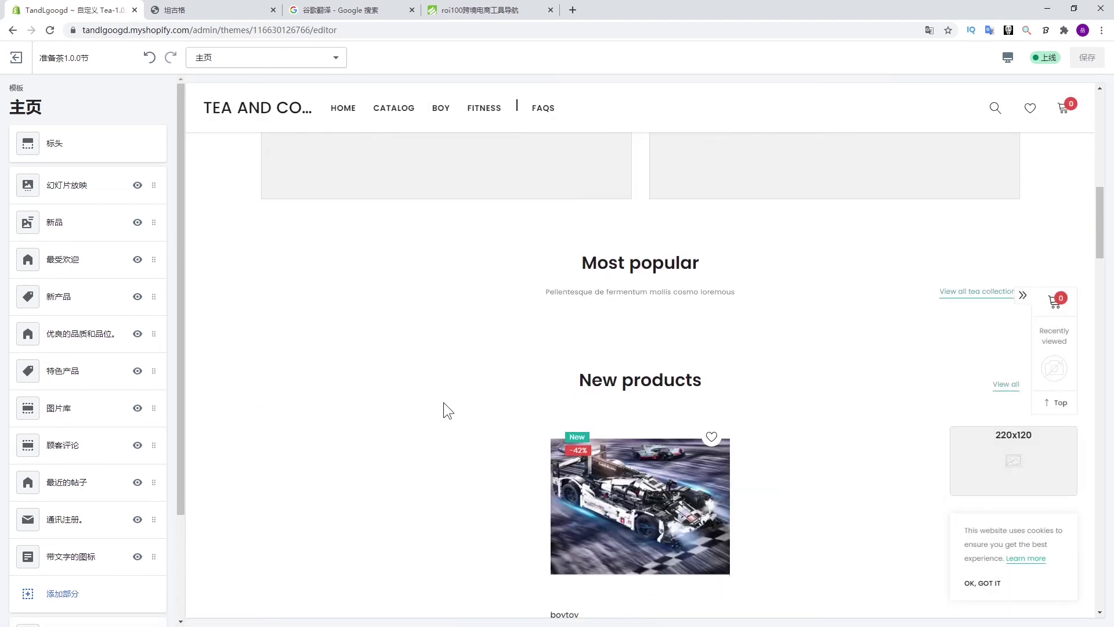
left_click_drag(489, 388, 730, 378)
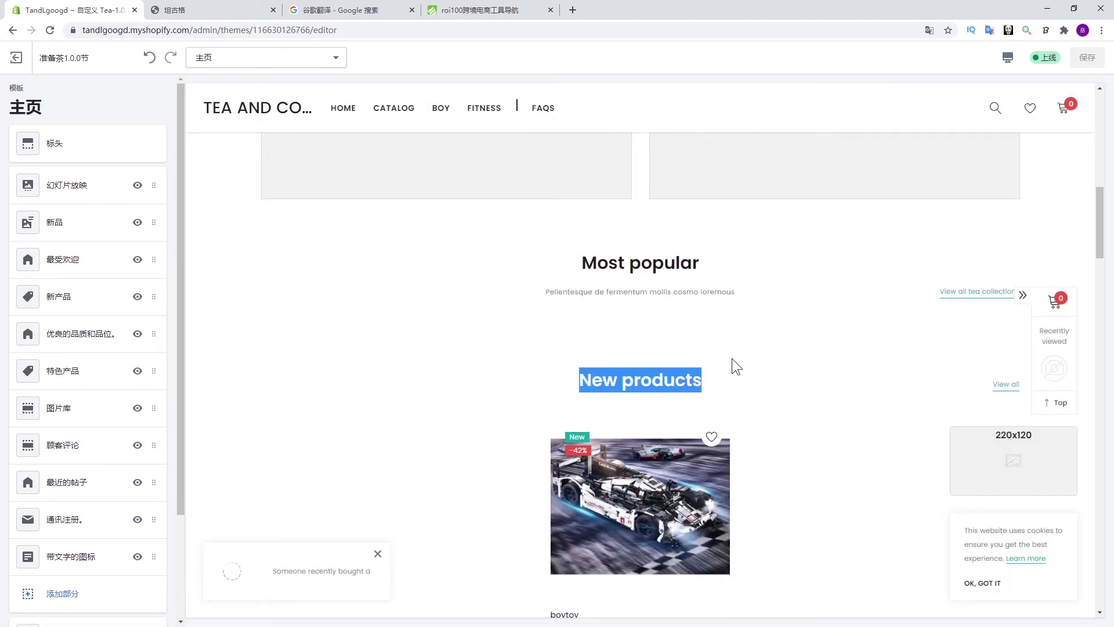
left_click(733, 361)
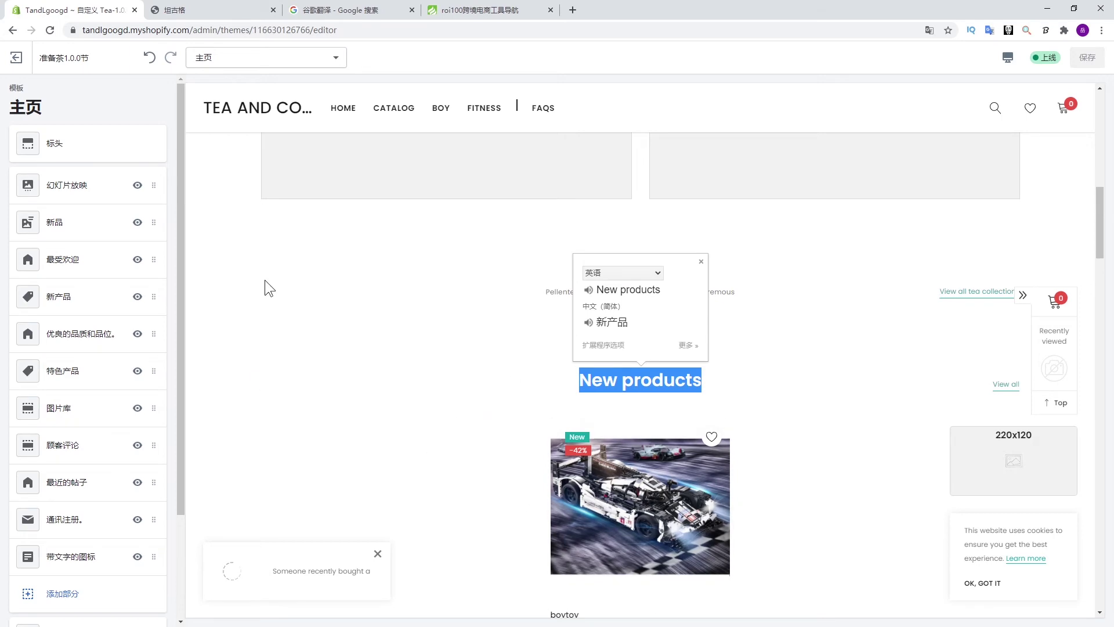
left_click(323, 385)
left_click_drag(540, 387, 763, 383)
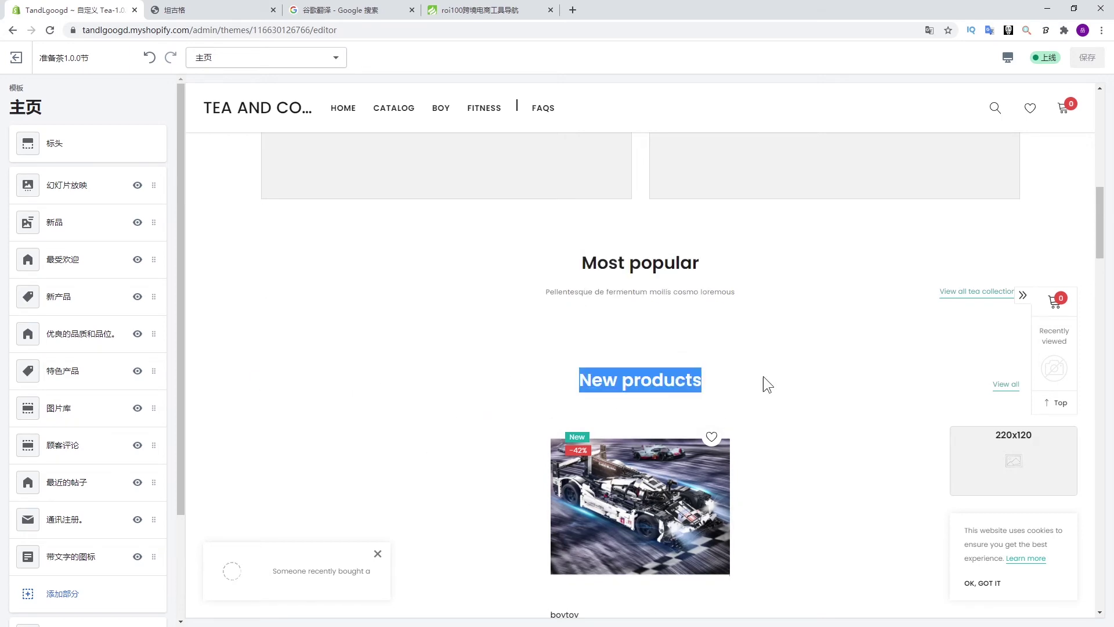
left_click(755, 359)
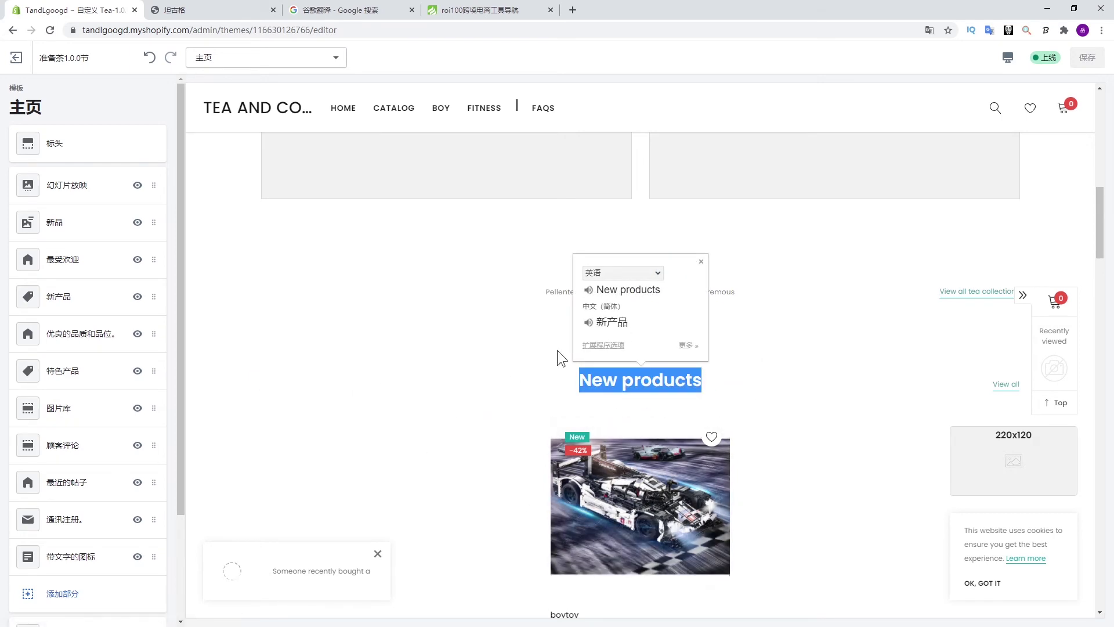
Set the New products section to show the Fitness collection and save the theme.
left_click(91, 303)
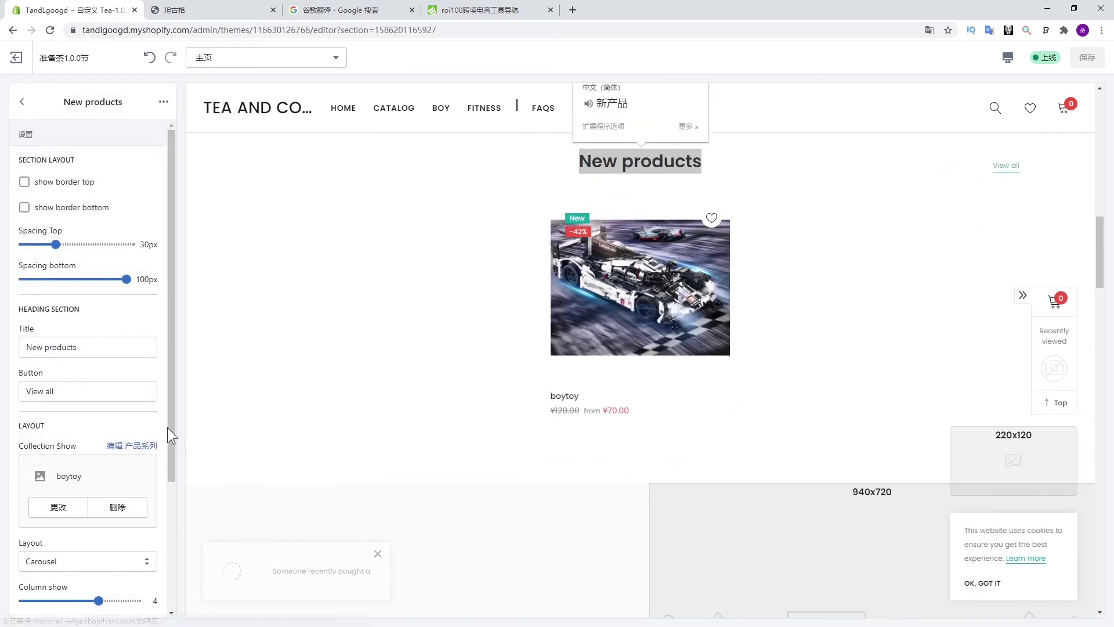
scroll(106, 475, "down", 3)
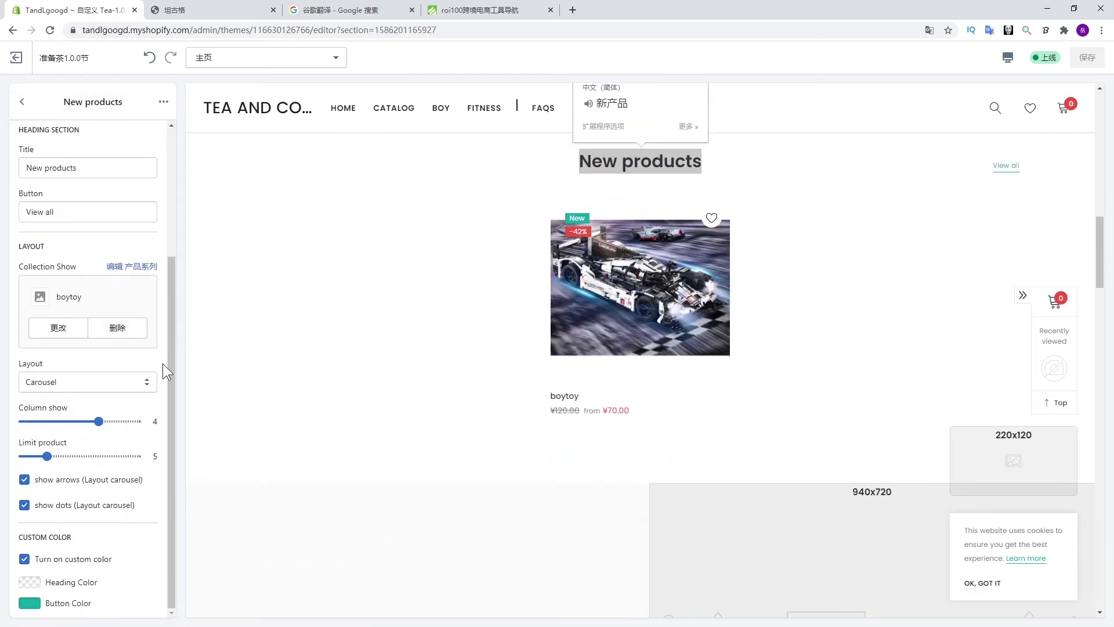
left_click(44, 340)
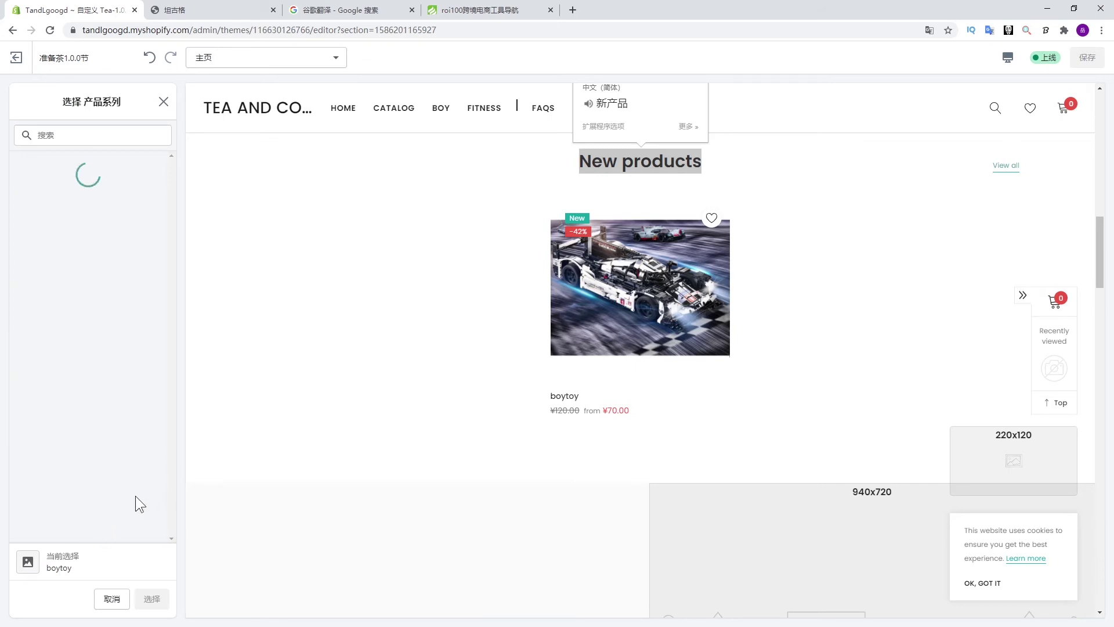
left_click(131, 243)
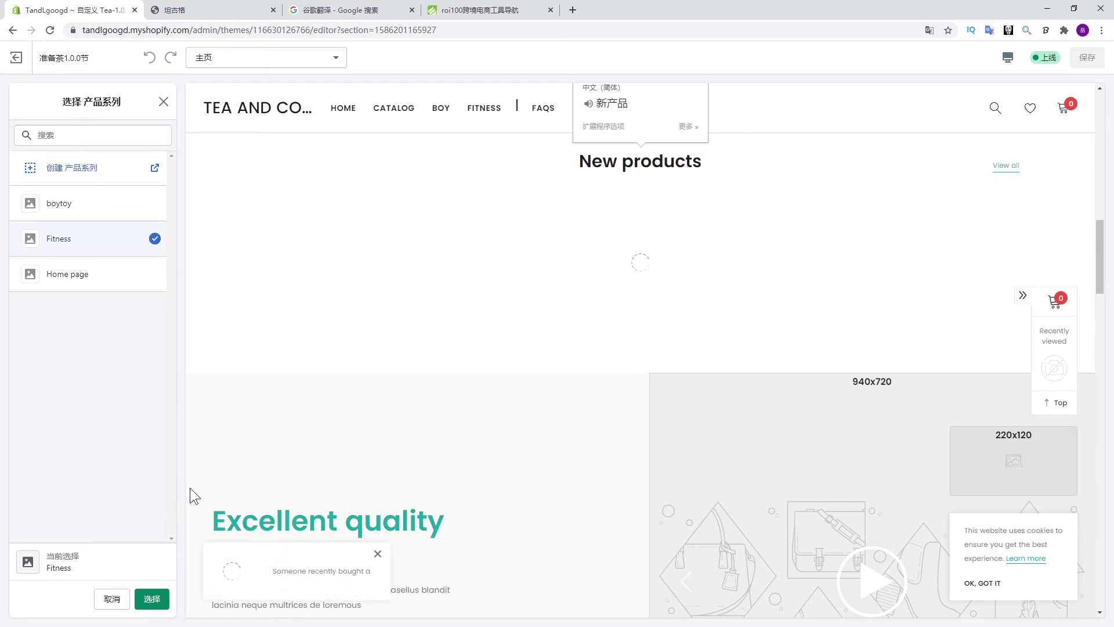
left_click(152, 598)
left_click(1086, 58)
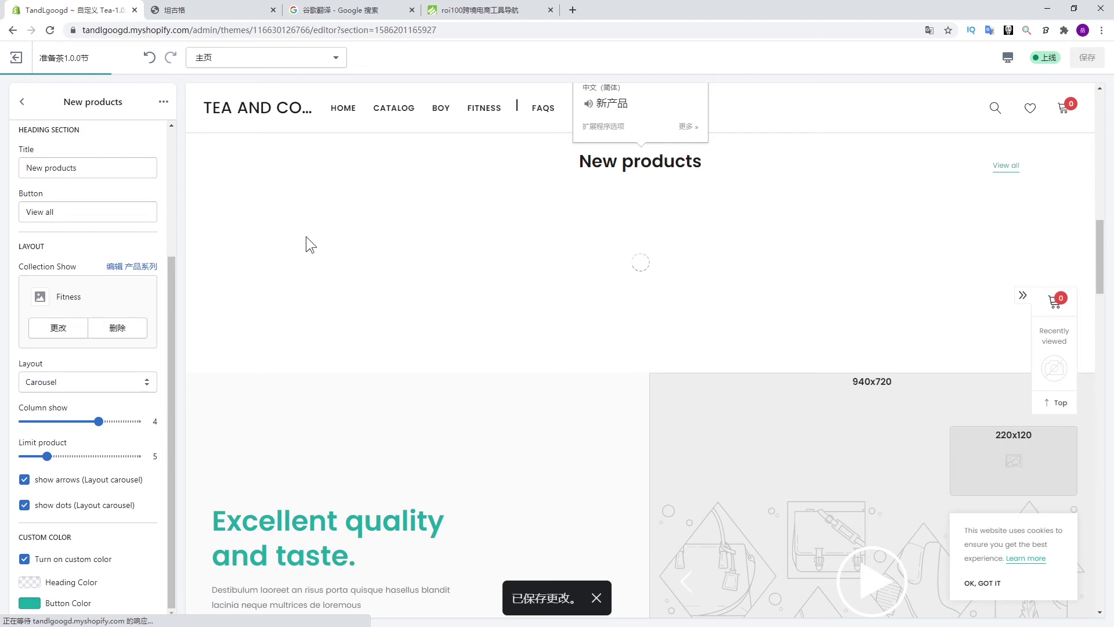
Reload the youbanbian.com storefront home page, dismiss the admin bar, and check the product shown under New products.
left_click(219, 14)
left_click(171, 26)
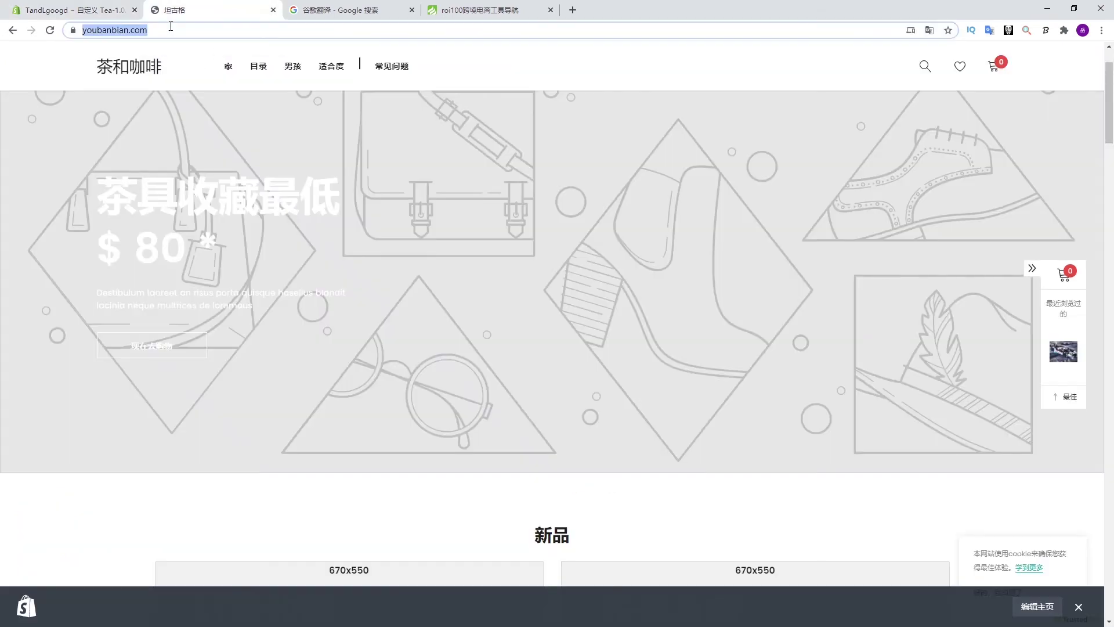
key("Return")
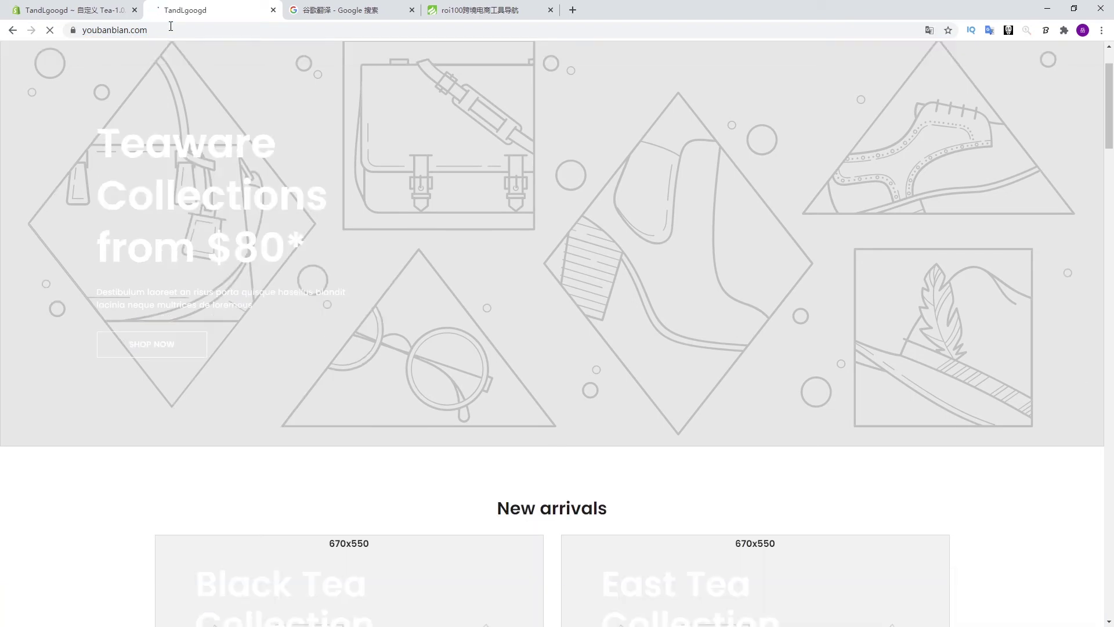
scroll(112, 323, "down", 5)
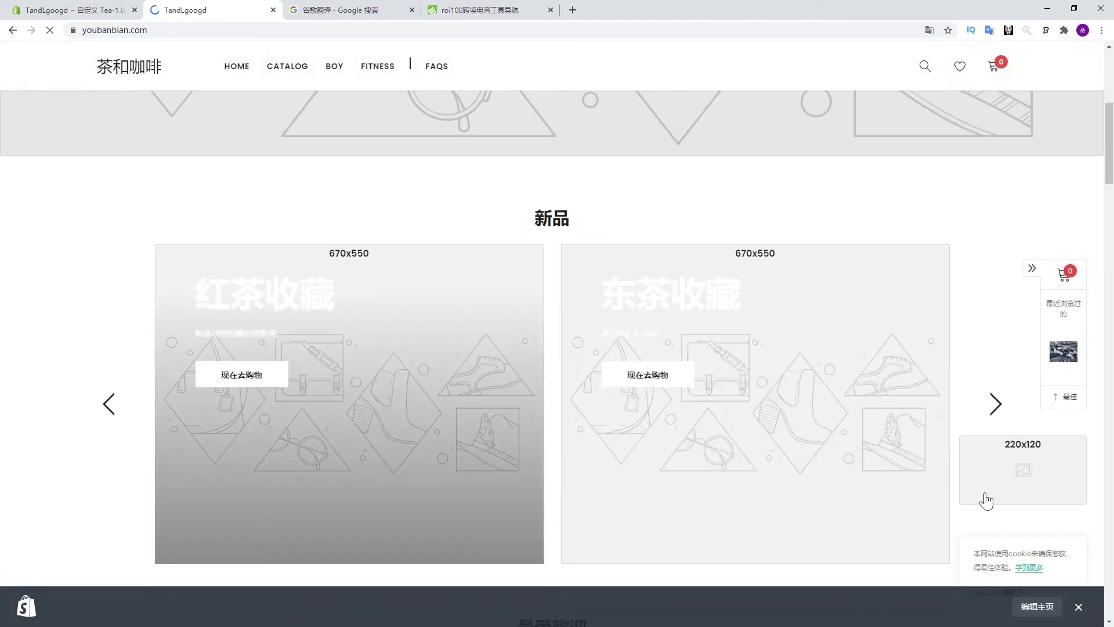
left_click(1077, 607)
scroll(165, 356, "down", 10)
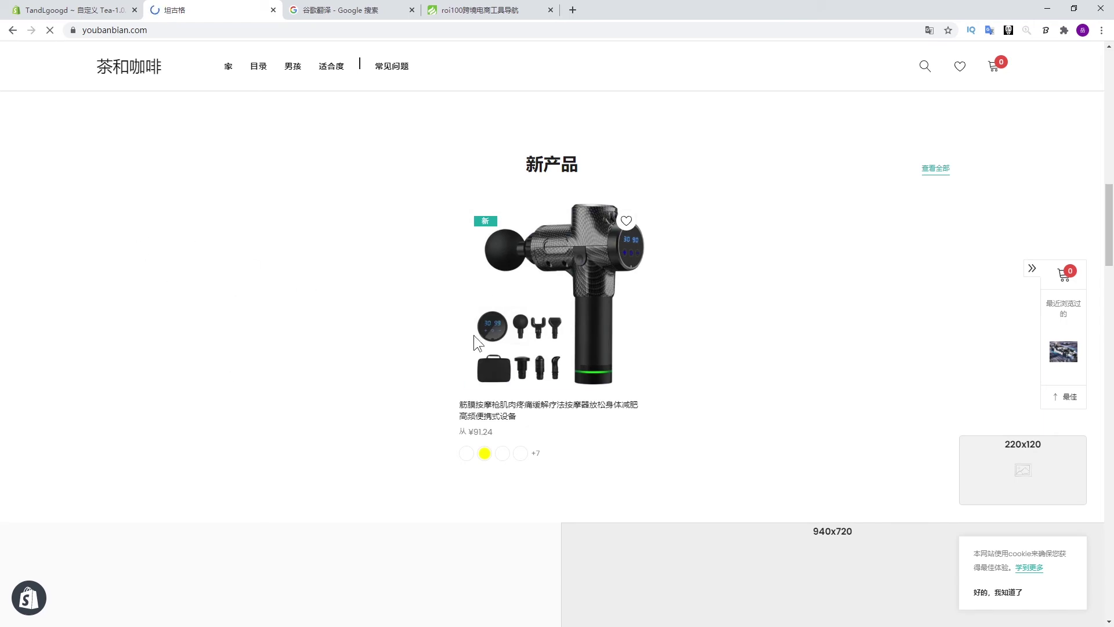
Open the storefront's Fascia Massage Gun product page and save its main image as product-image-1629448335.jpg in the desktop folder 1111.
scroll(209, 407, "up", 10)
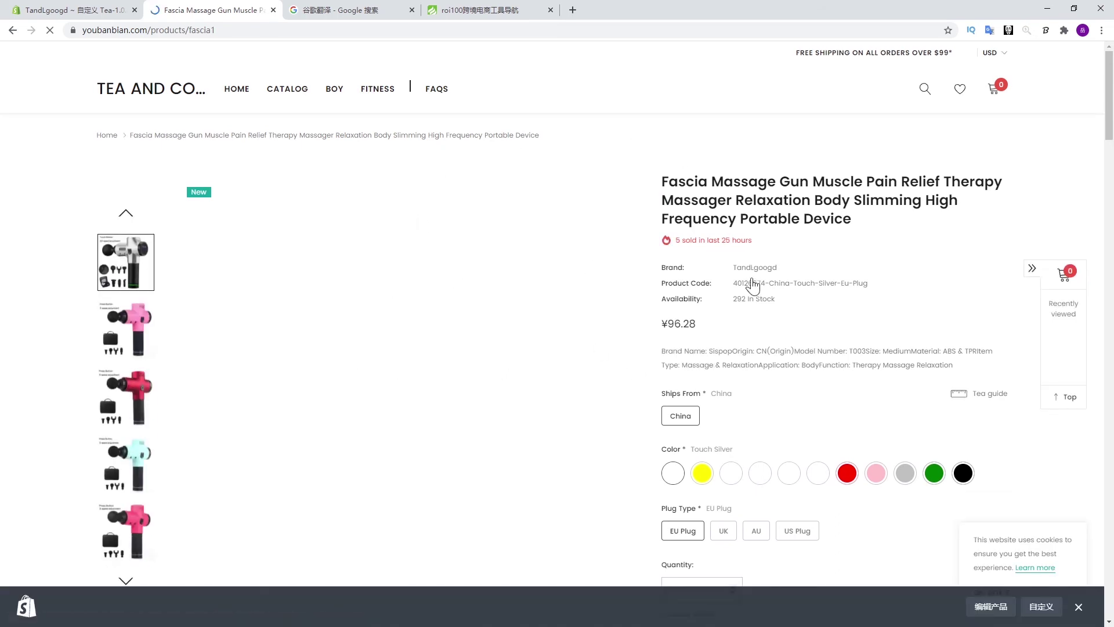
right_click(320, 297)
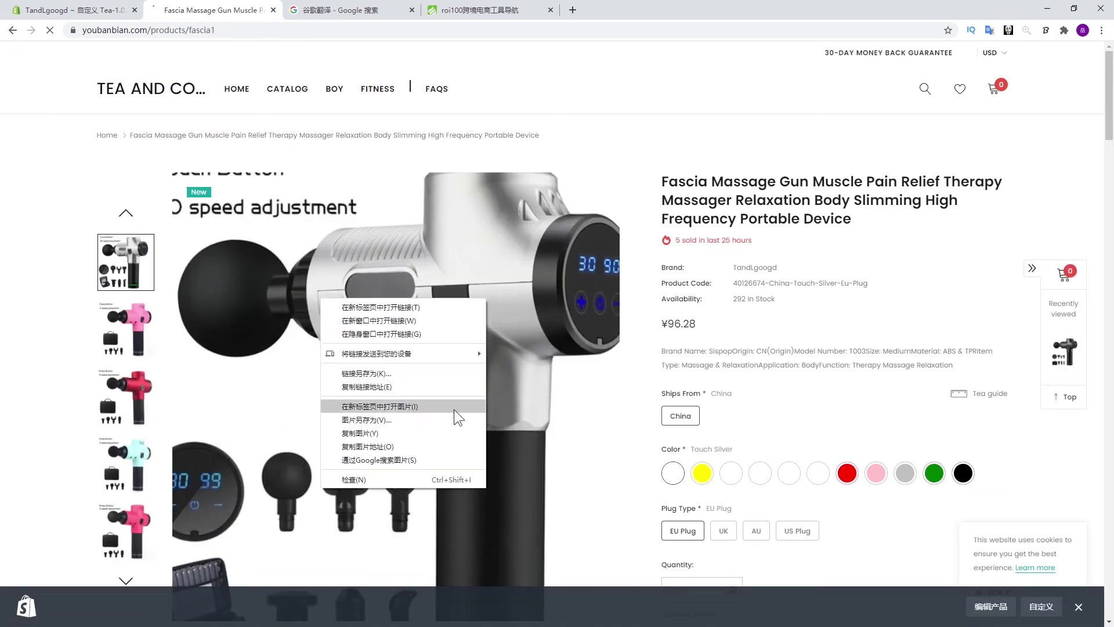
left_click(427, 420)
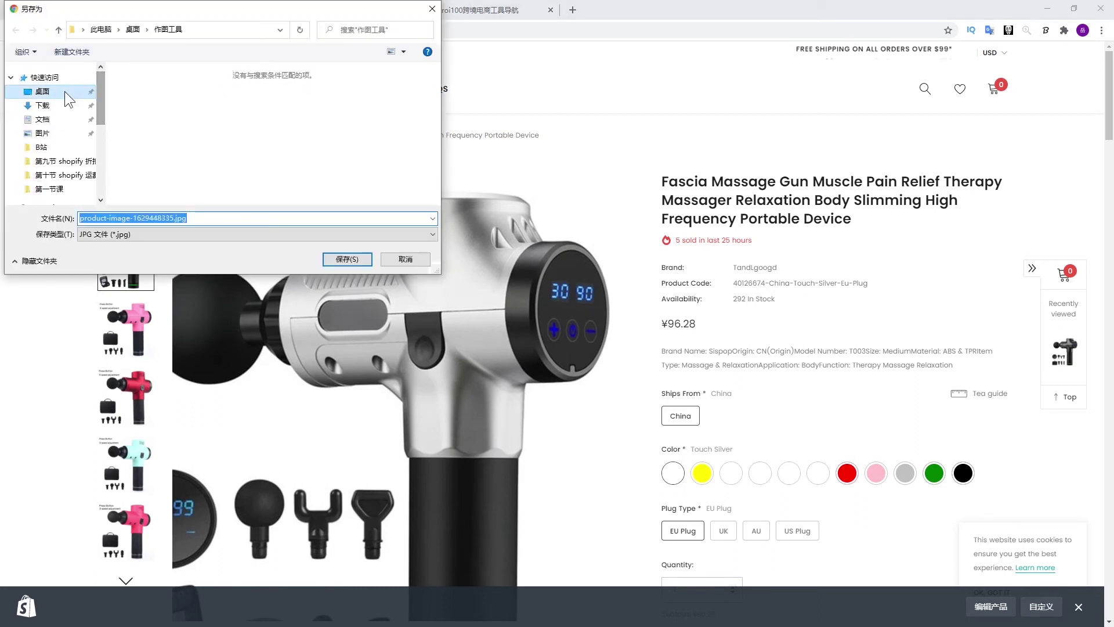
left_click(65, 92)
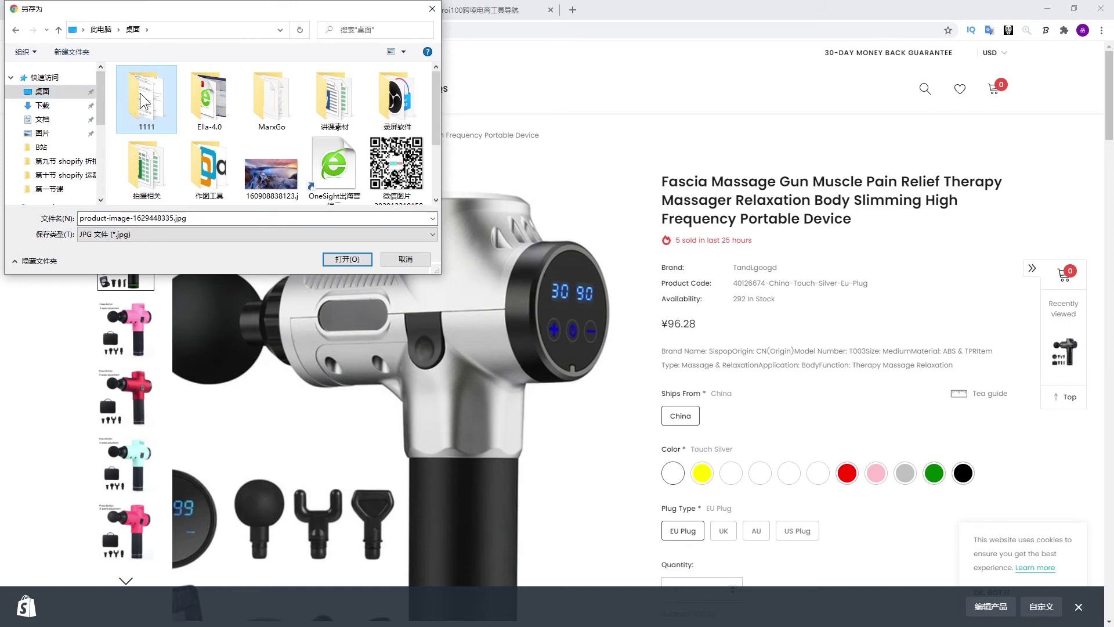
double_click(146, 95)
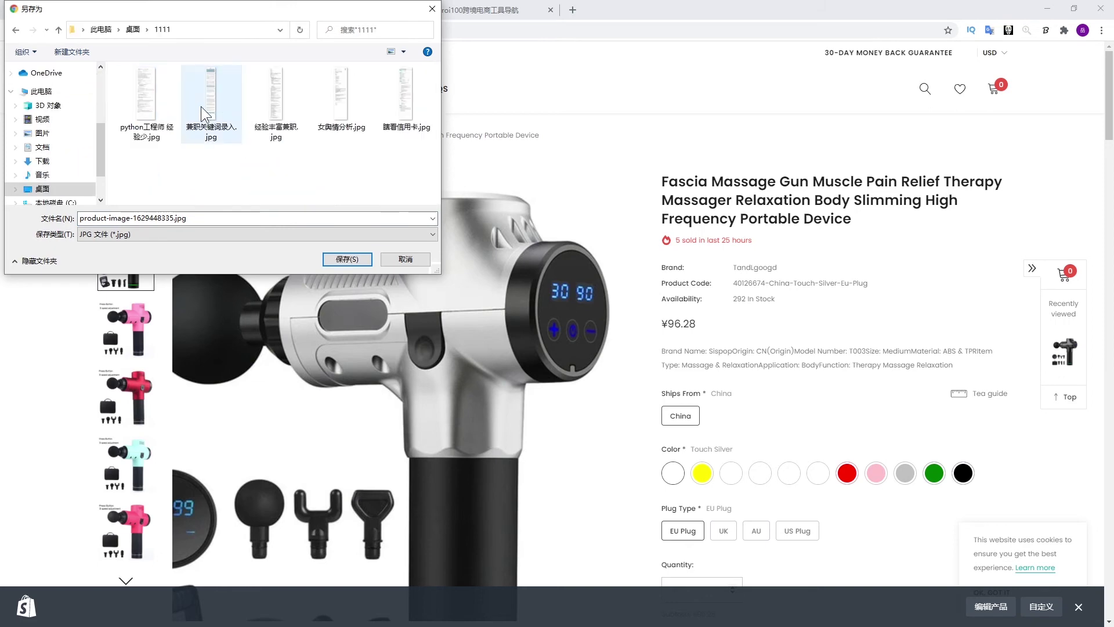
left_click(343, 261)
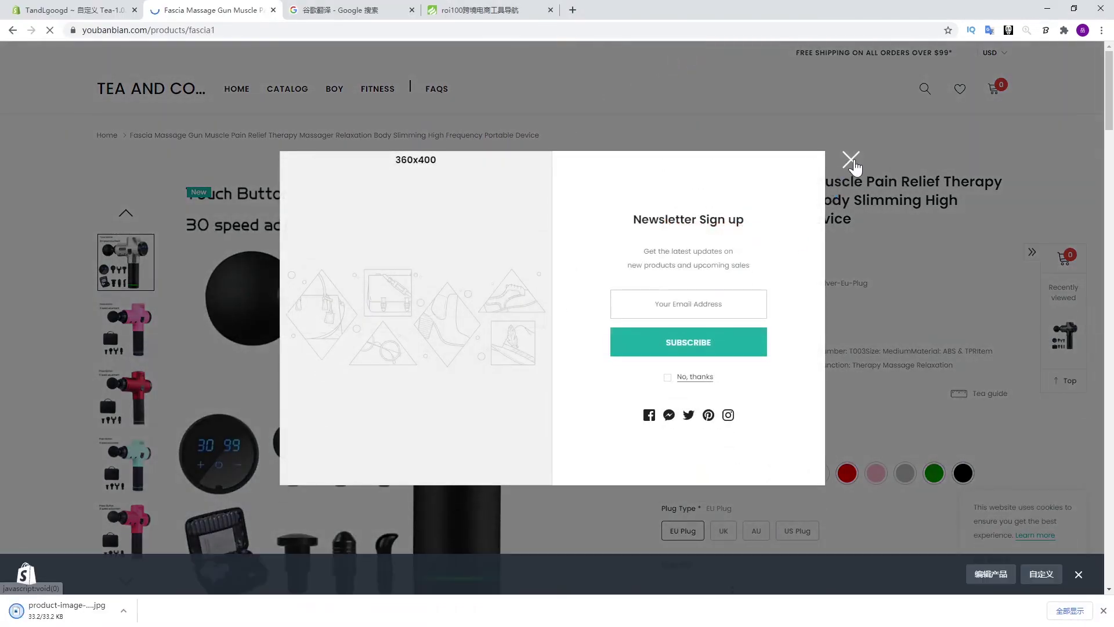
left_click(850, 162)
Return to the theme editor, close the newsletter popup, and go back to the home page section list.
left_click(70, 10)
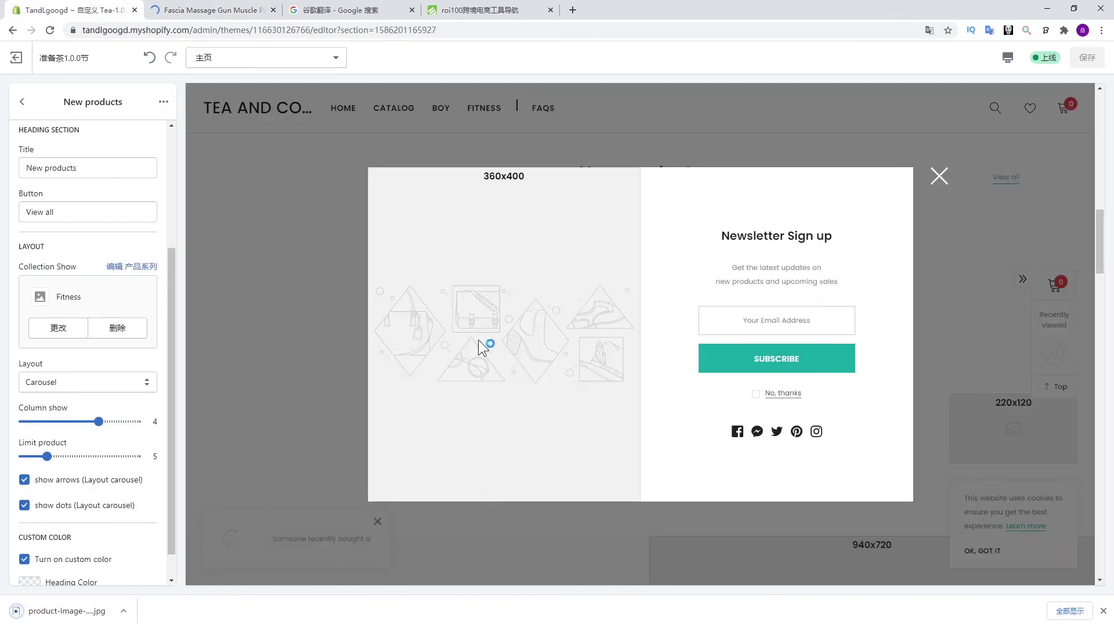
left_click(940, 175)
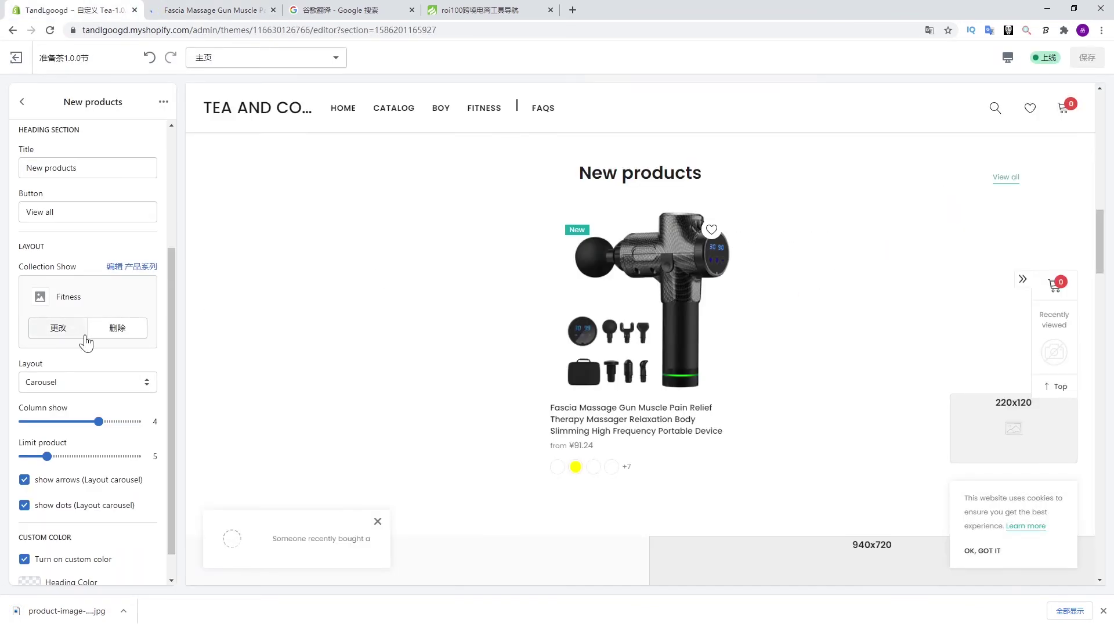
scroll(81, 313, "up", 3)
left_click(22, 101)
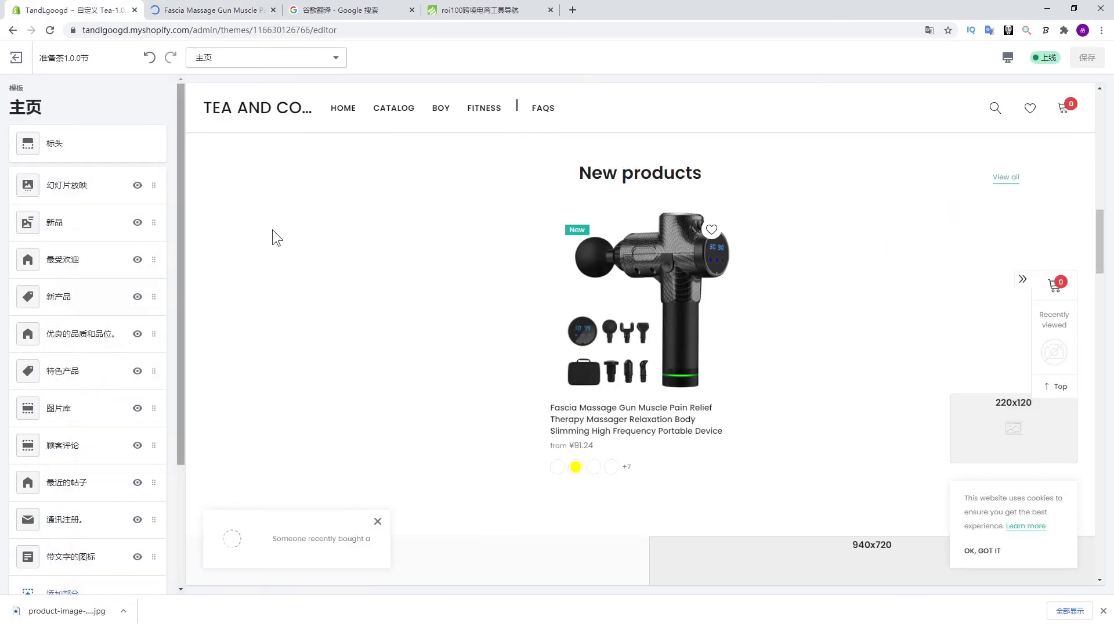
left_click(87, 192)
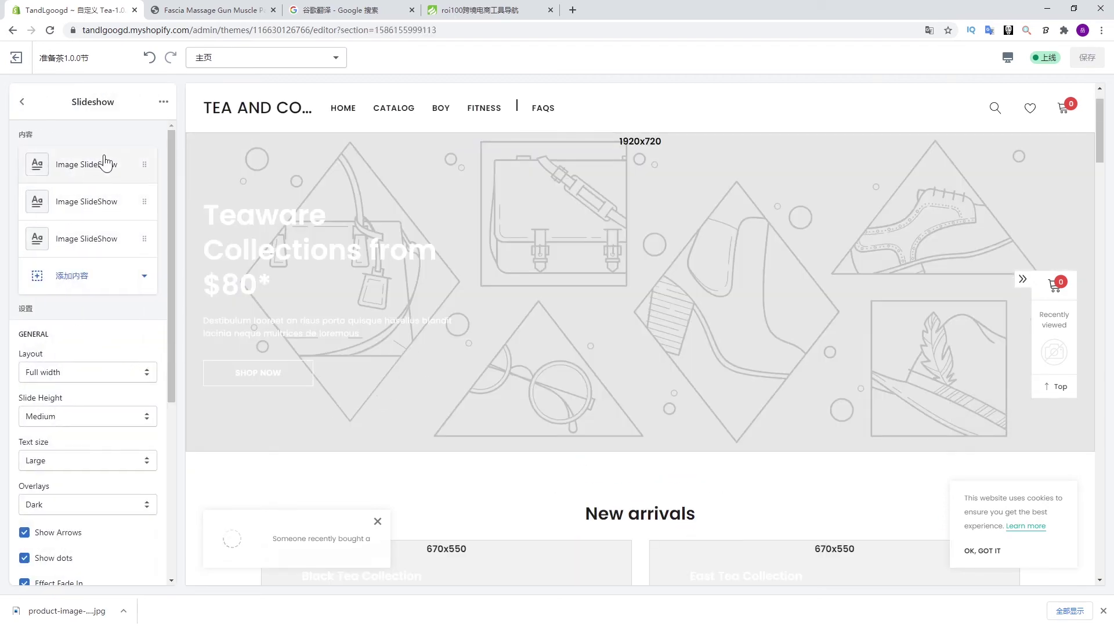
left_click(21, 102)
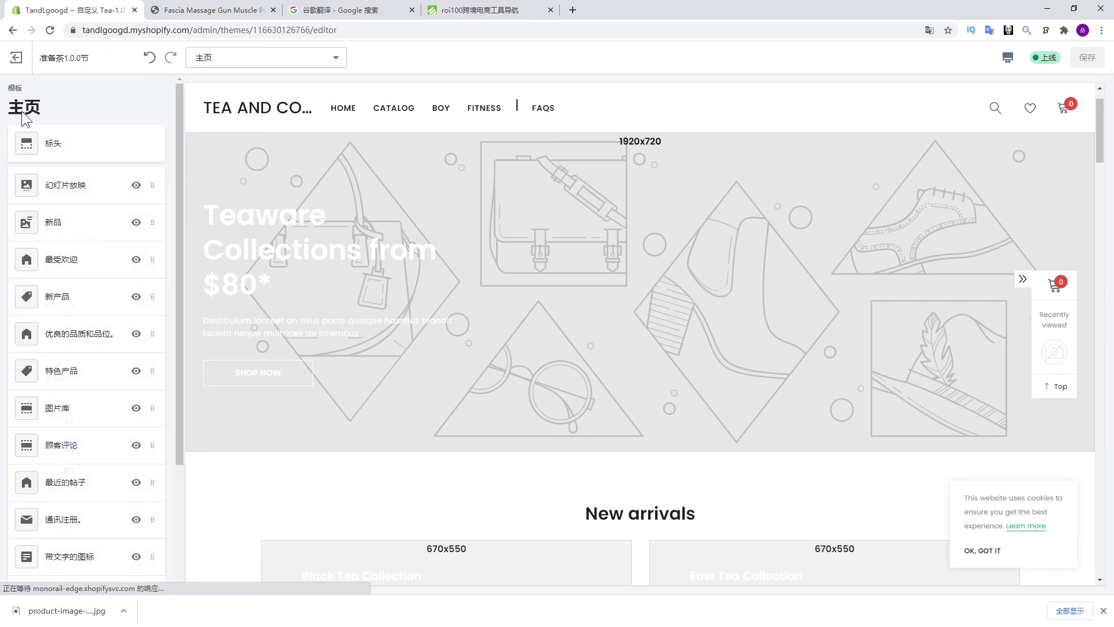
Open the image library for the first Black Tea Collection block in the home page's New arrivals section.
left_click(79, 238)
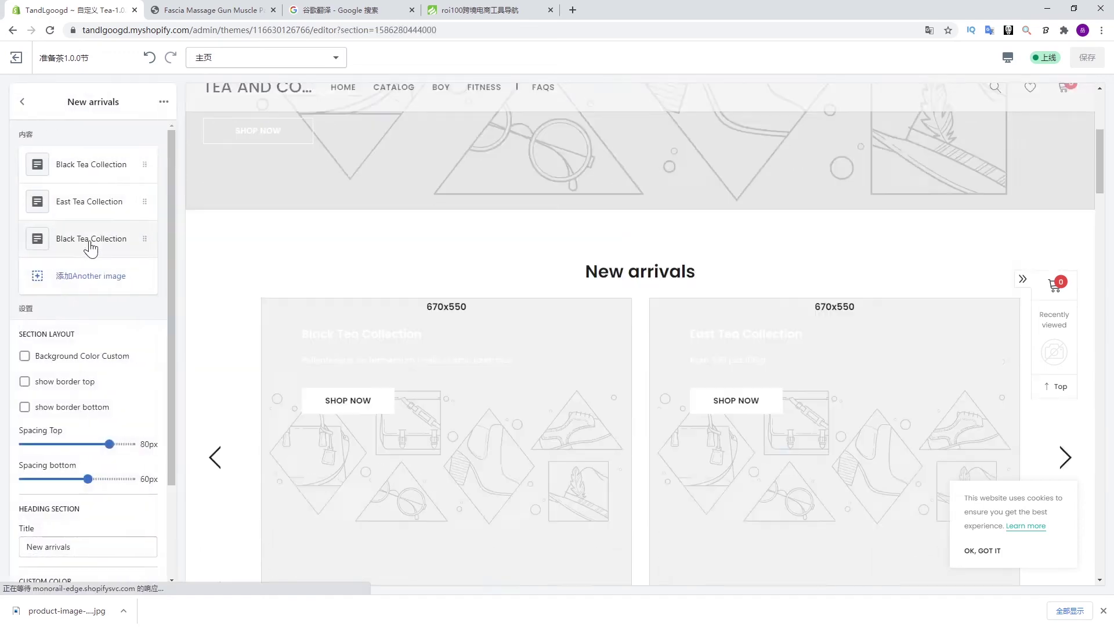
left_click(91, 169)
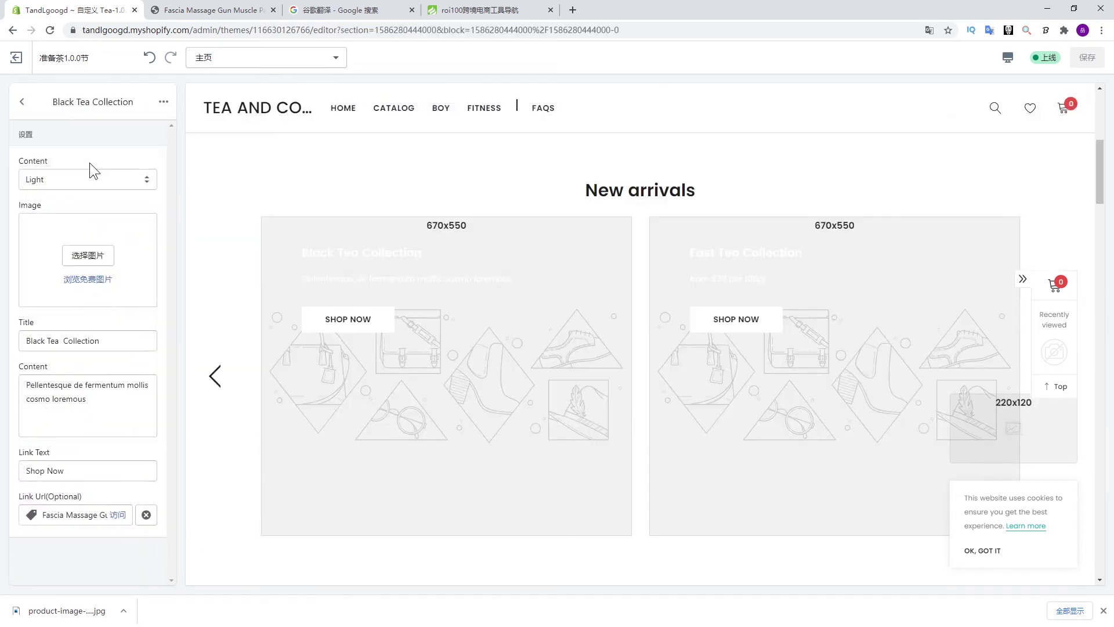
left_click(88, 254)
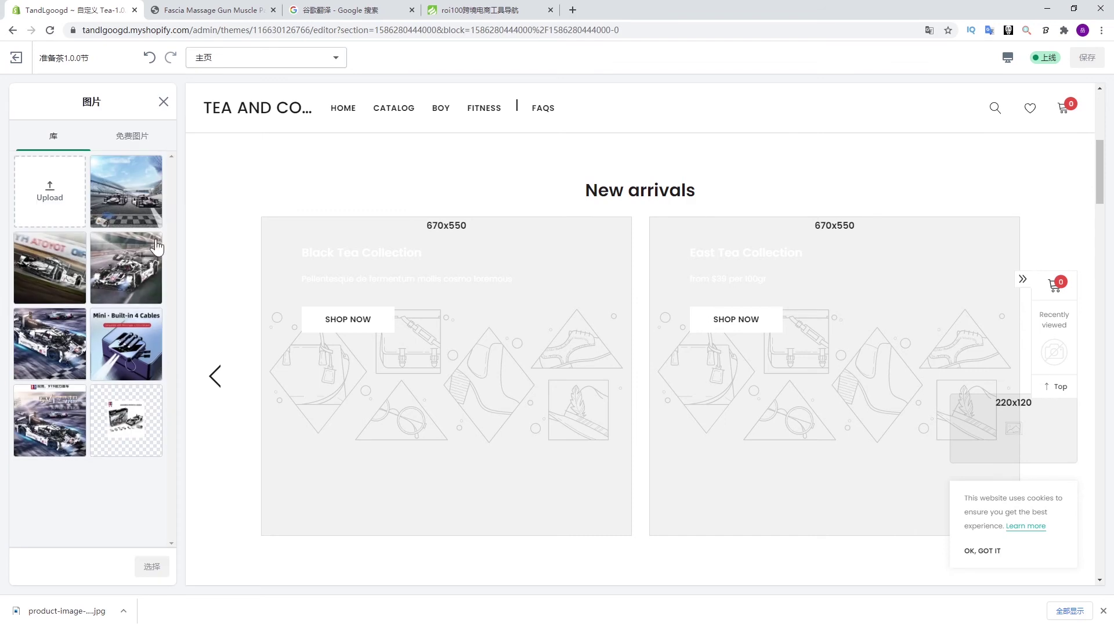
Upload the massage gun product image from the desktop folder 1111, apply it to the block, and save the theme.
left_click(67, 220)
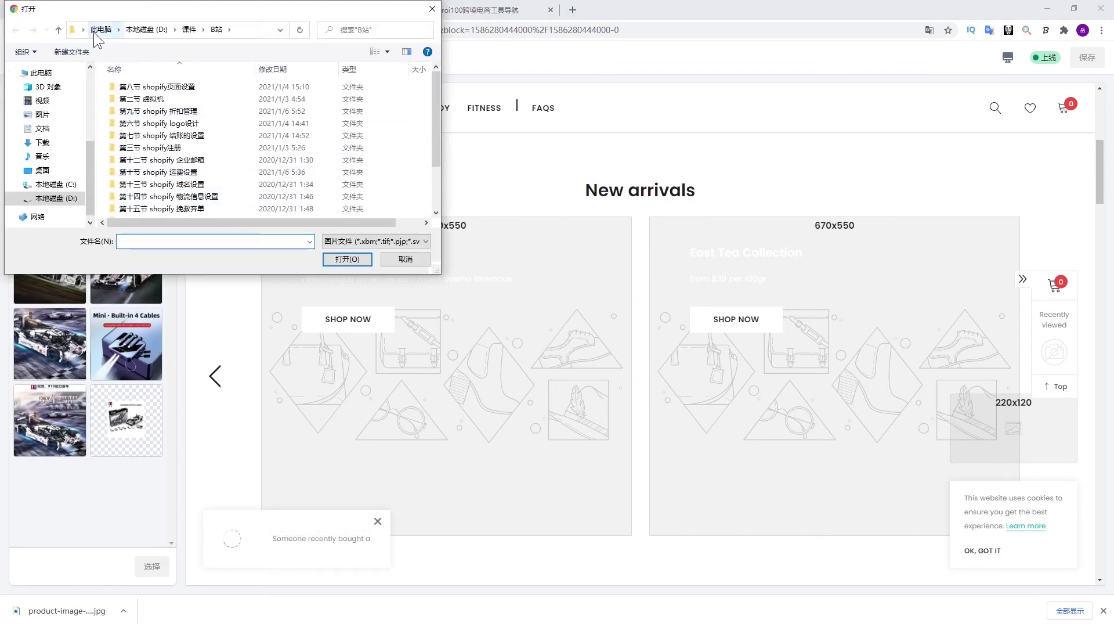
left_click_drag(90, 153, 87, 87)
left_click(42, 92)
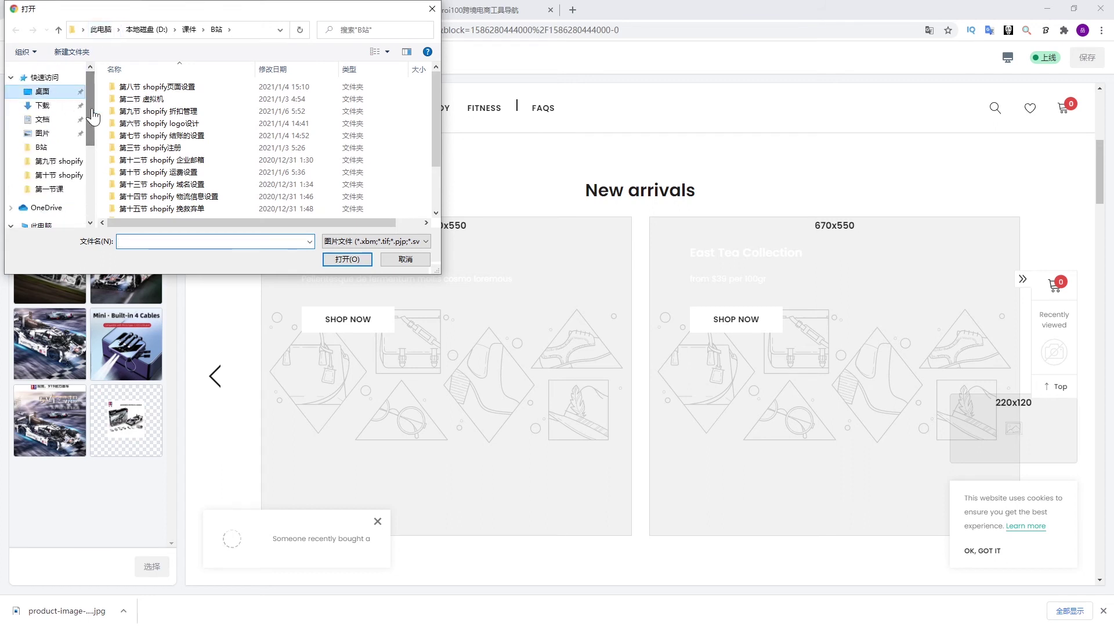
double_click(126, 93)
double_click(129, 119)
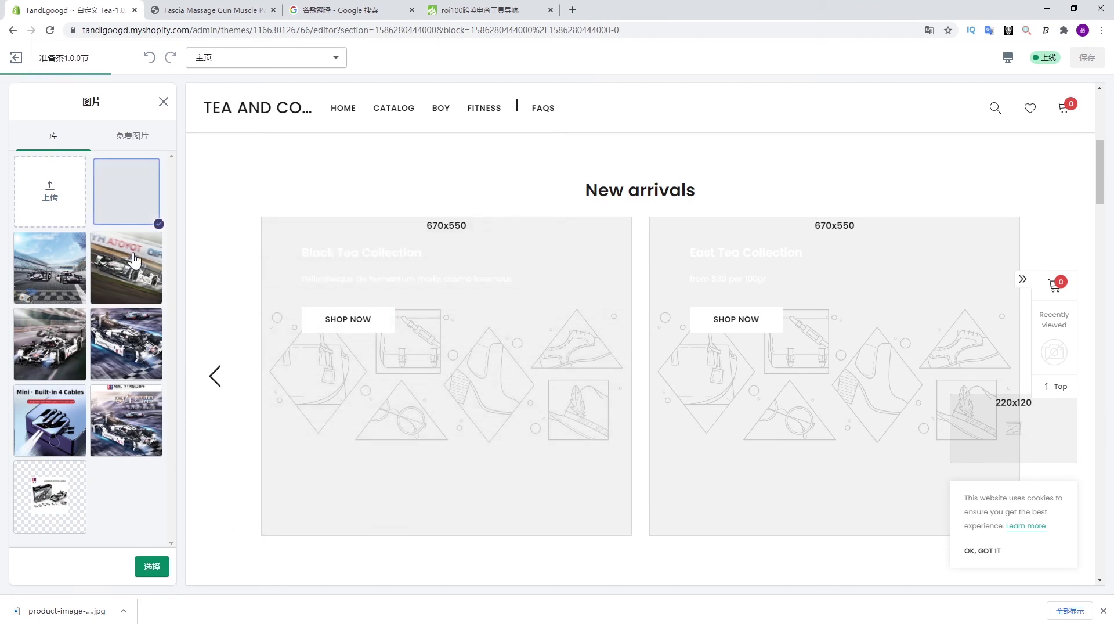
left_click(152, 567)
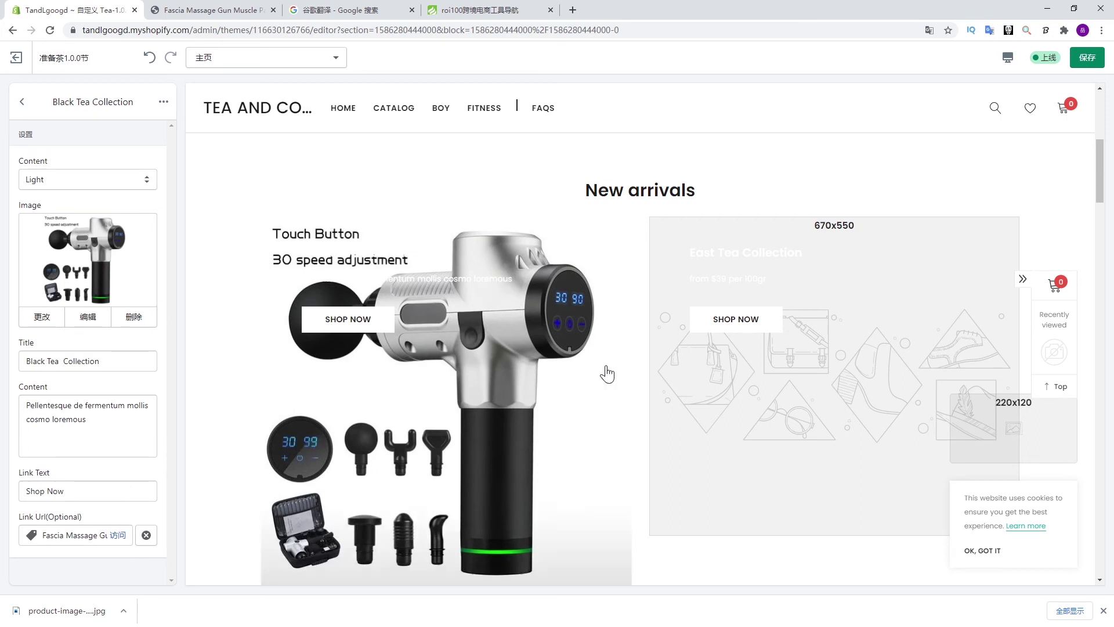
left_click(1099, 60)
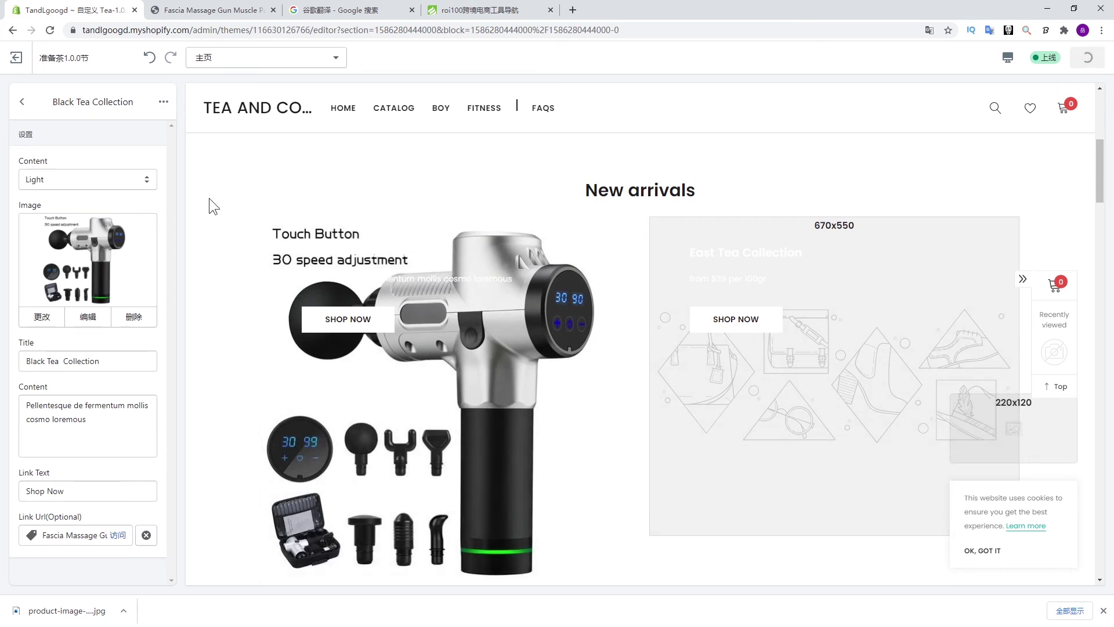
Switch to the storefront product page and load the youbanbian.com home page by removing the product path from its address.
left_click(220, 10)
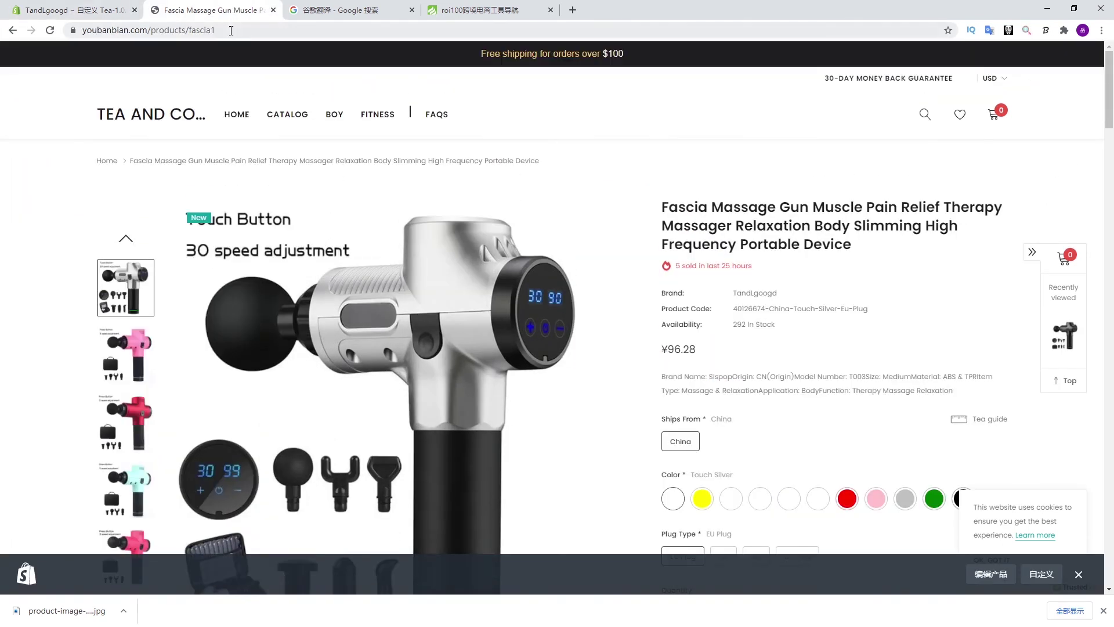
left_click(230, 31)
left_click(231, 30)
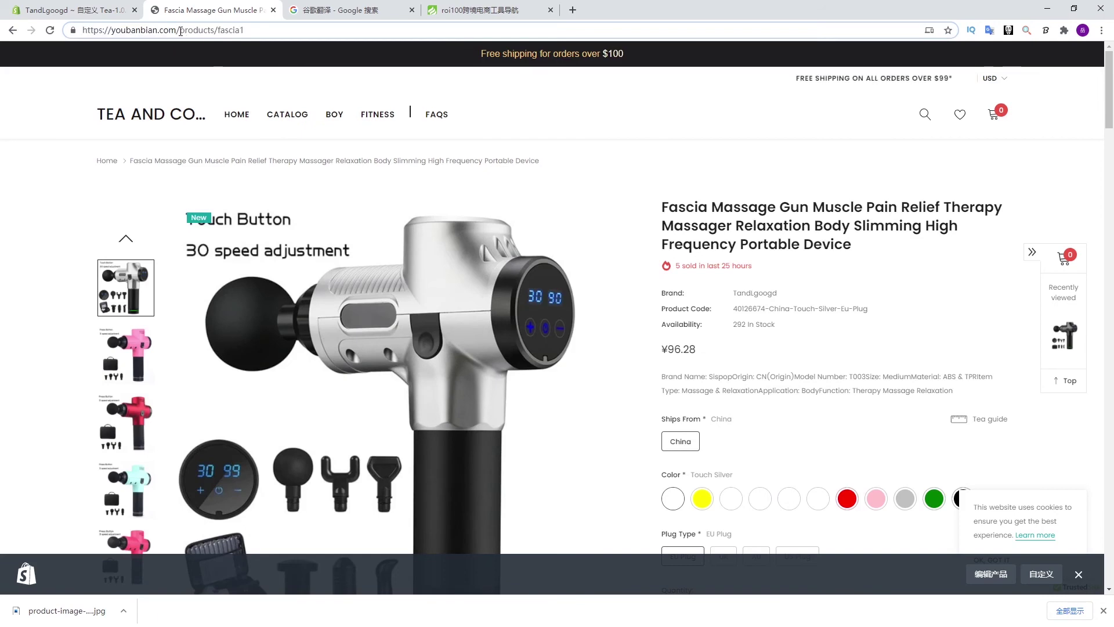
left_click_drag(179, 30, 607, 27)
key("BackSpace")
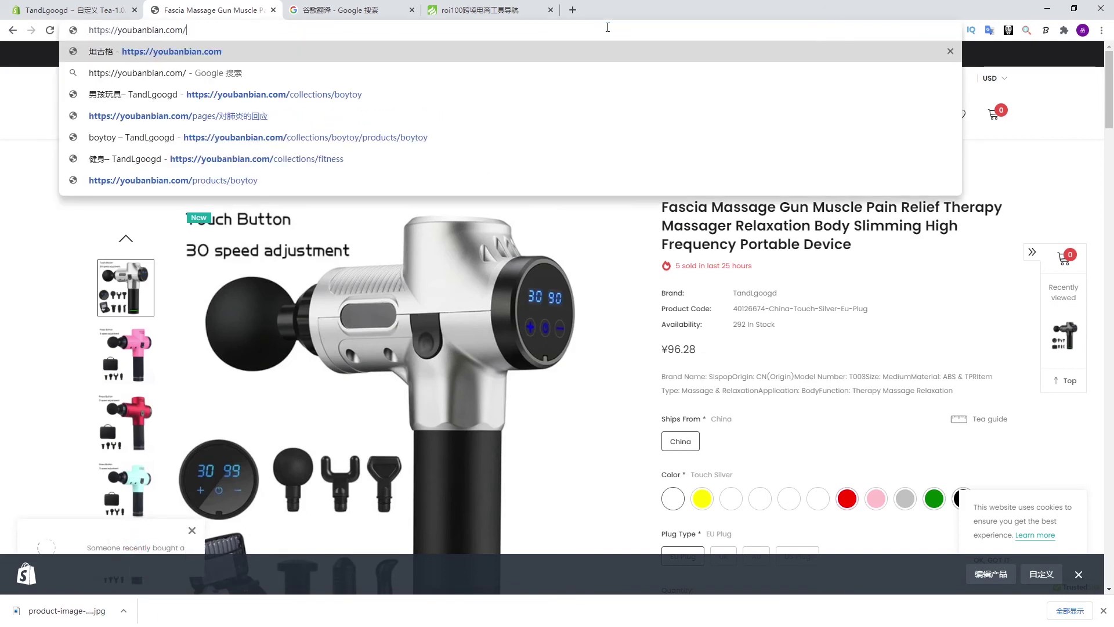
key("Return")
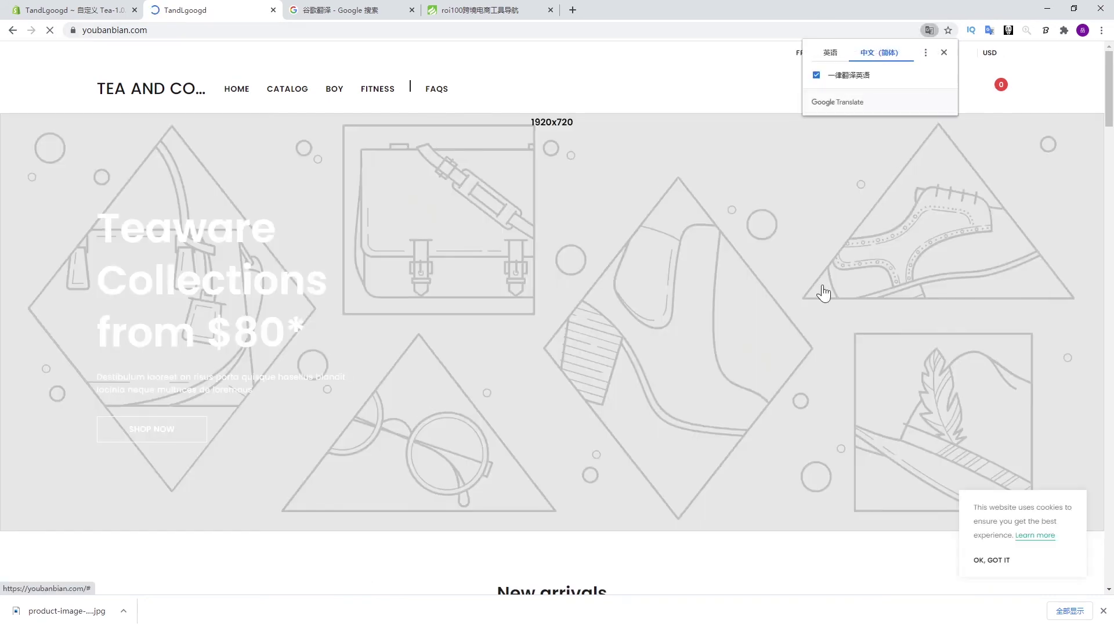
Examine the storefront's New arrivals, Most popular and New products sections, dismissing the newsletter popup and the recent-purchase notification.
scroll(974, 377, "down", 4)
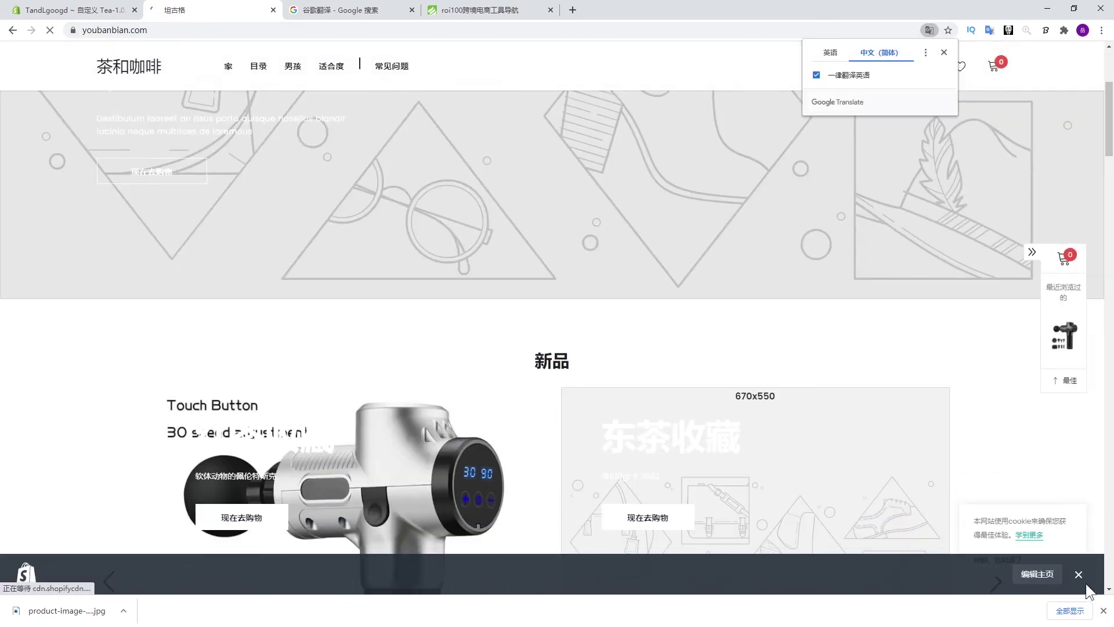
scroll(1060, 568, "down", 5)
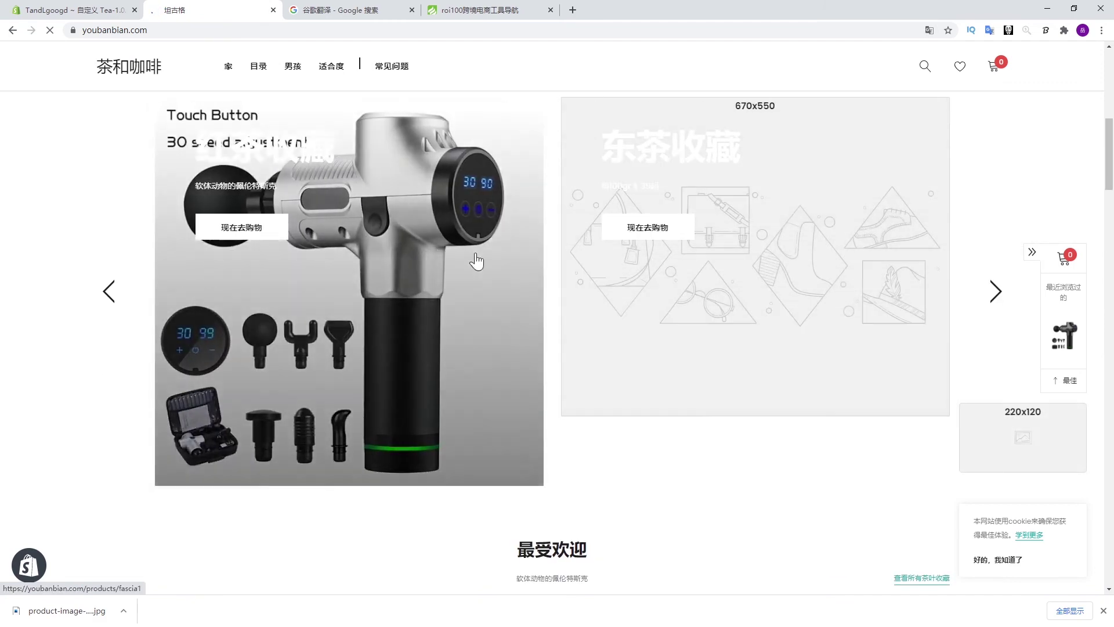
scroll(753, 461, "down", 1)
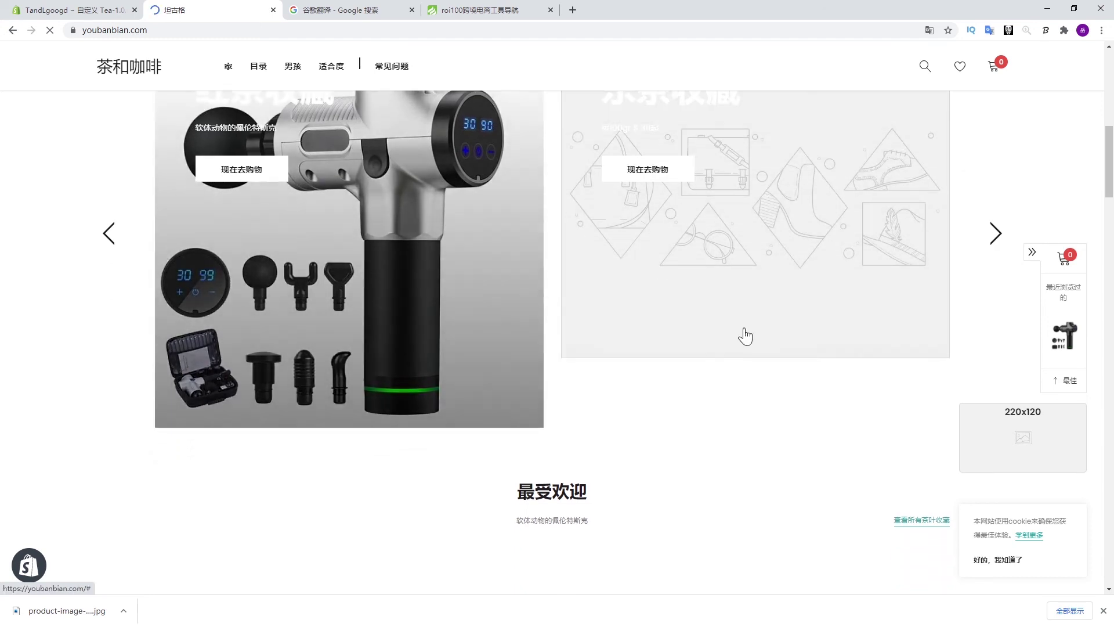
scroll(427, 348, "down", 1)
scroll(604, 443, "down", 4)
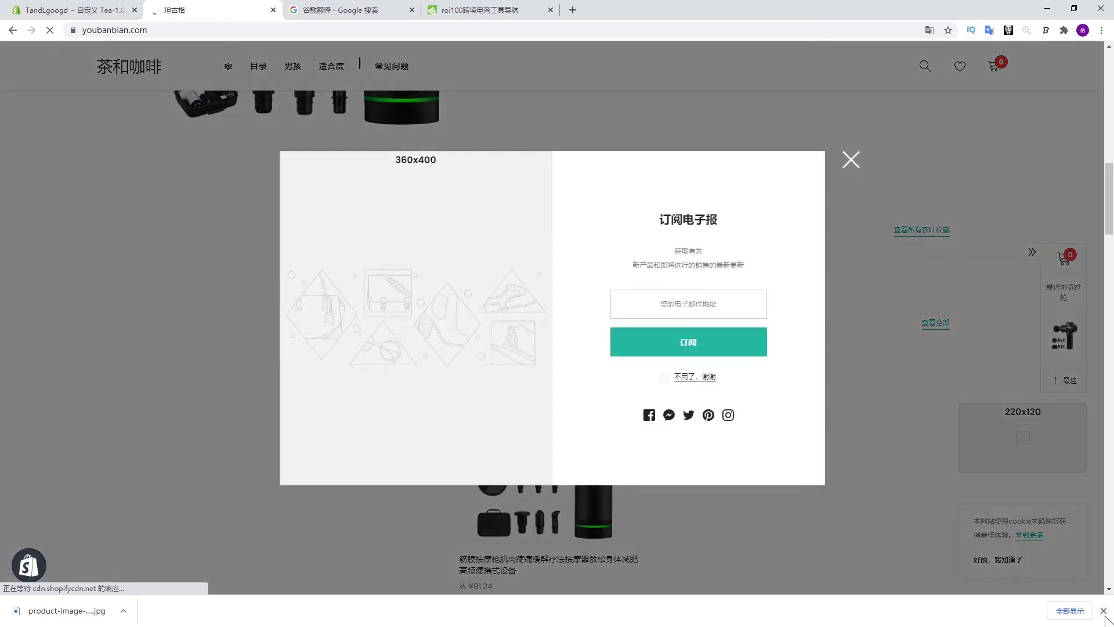
left_click(850, 176)
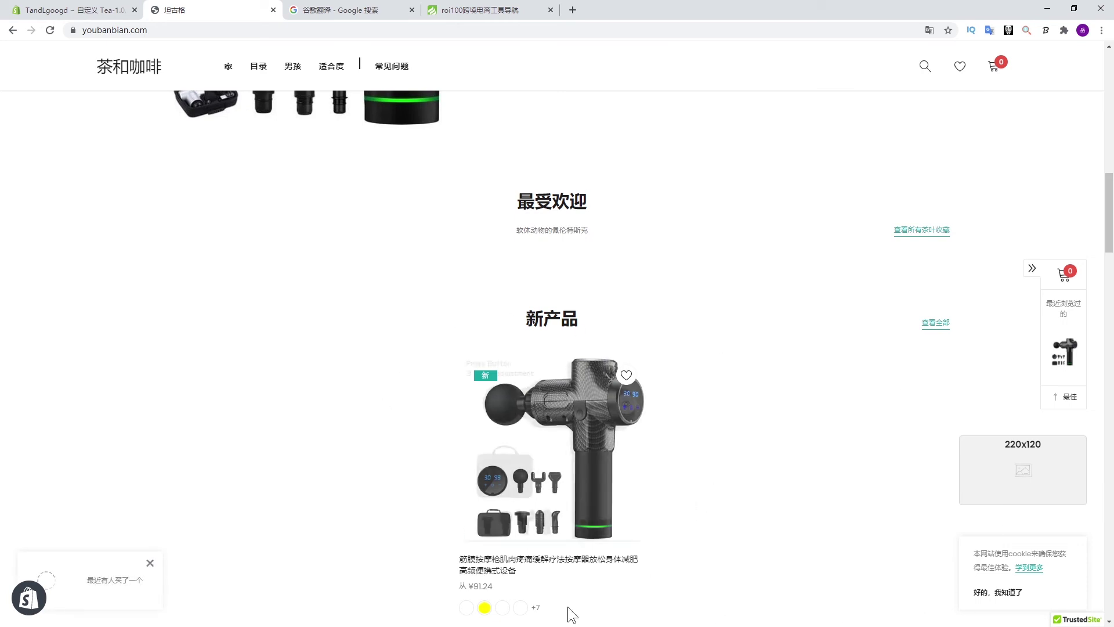
left_click(150, 563)
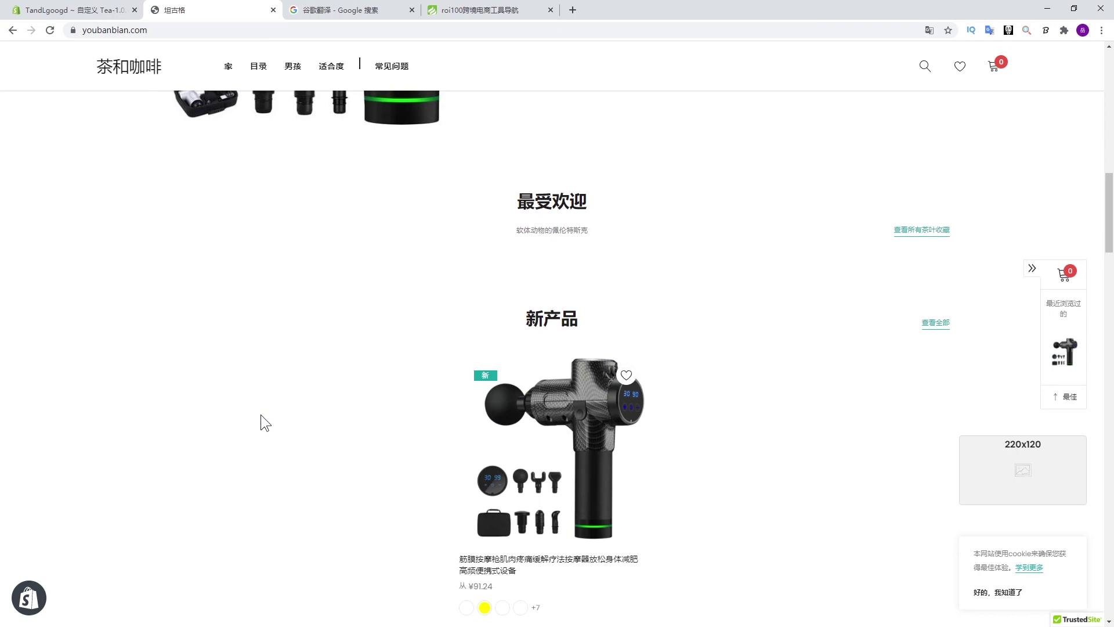
Review the storefront home page's banner, New arrivals images and section headings, finishing at the page header.
scroll(260, 414, "up", 5)
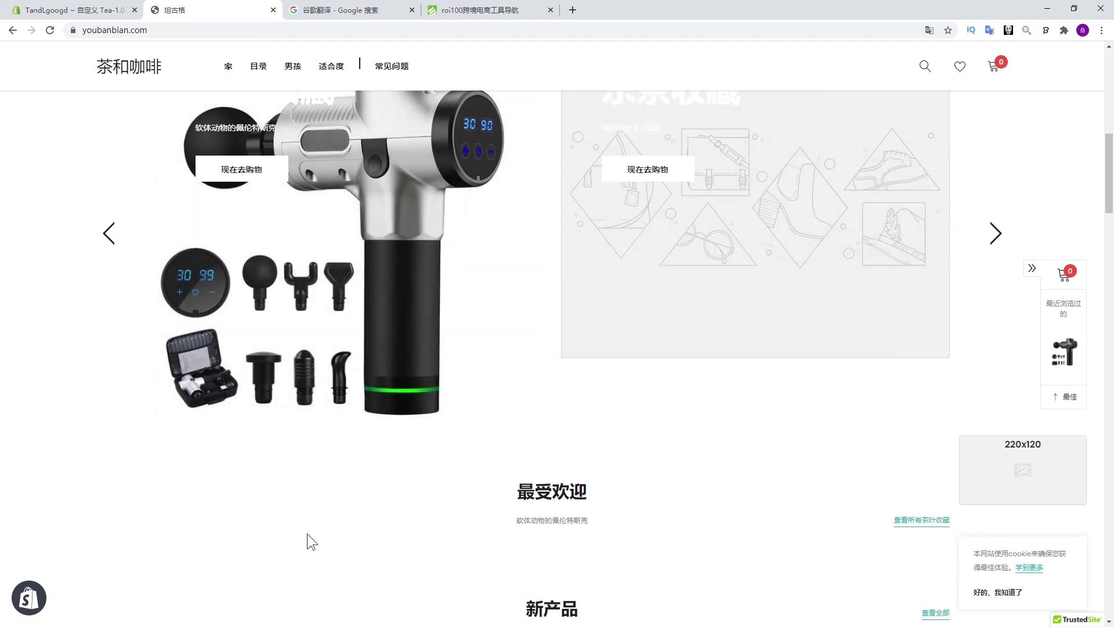
scroll(658, 478, "down", 2)
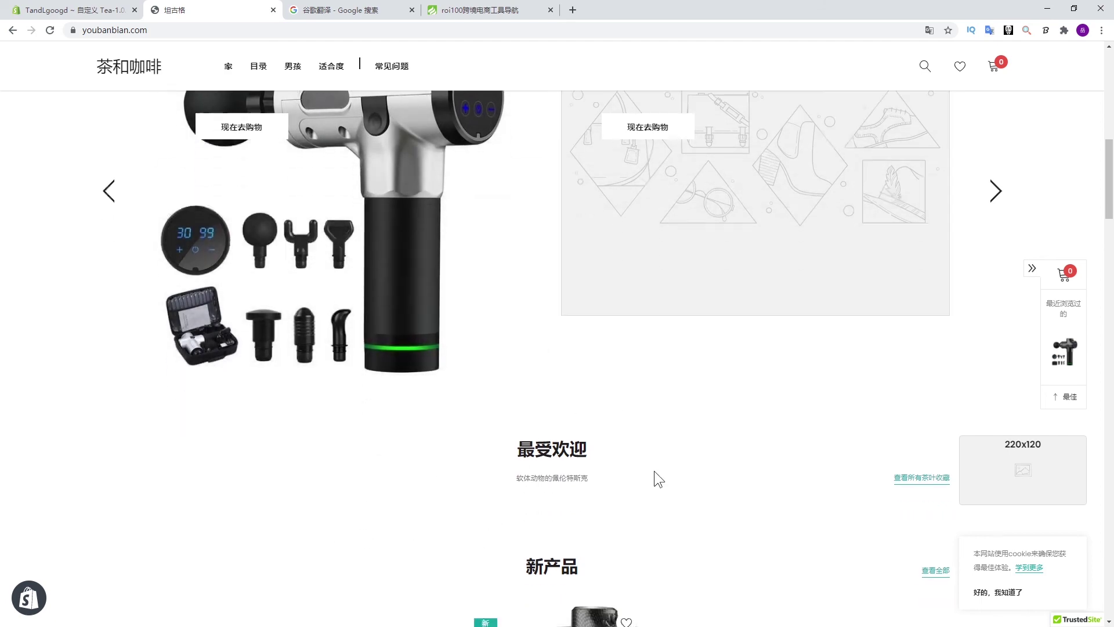
scroll(597, 516, "up", 2)
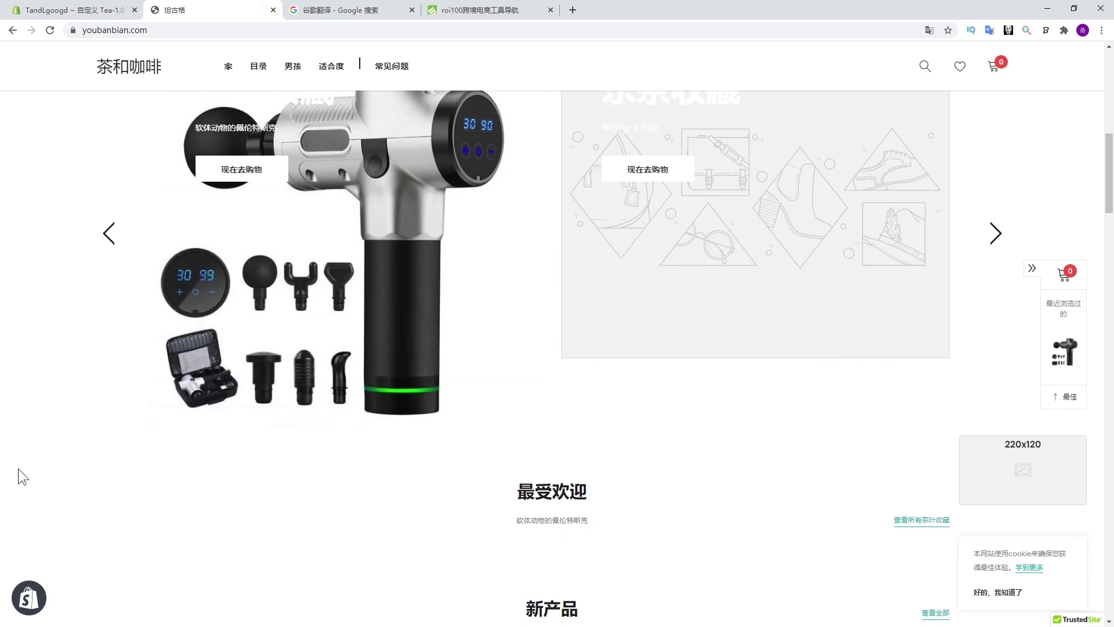
scroll(708, 449, "up", 10)
scroll(711, 466, "down", 13)
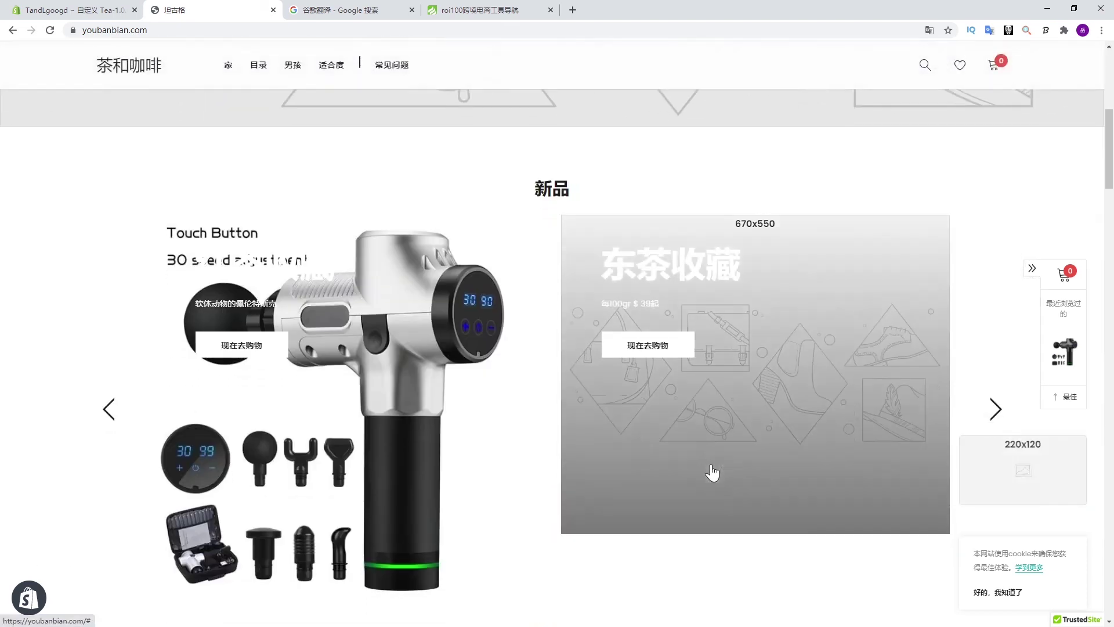
scroll(711, 466, "up", 12)
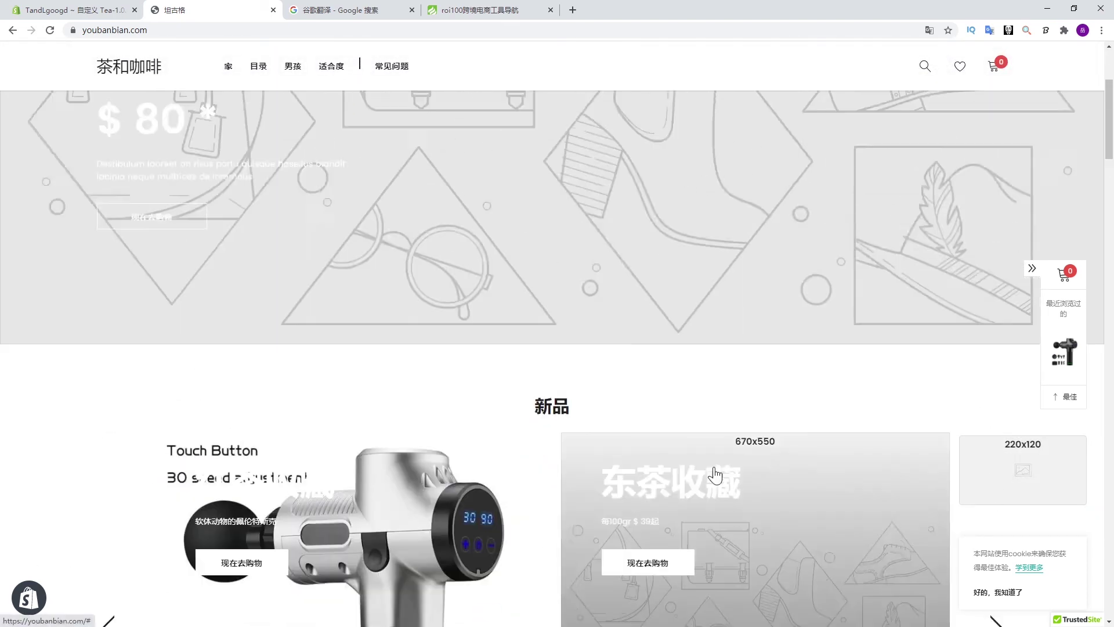
scroll(428, 592, "down", 10)
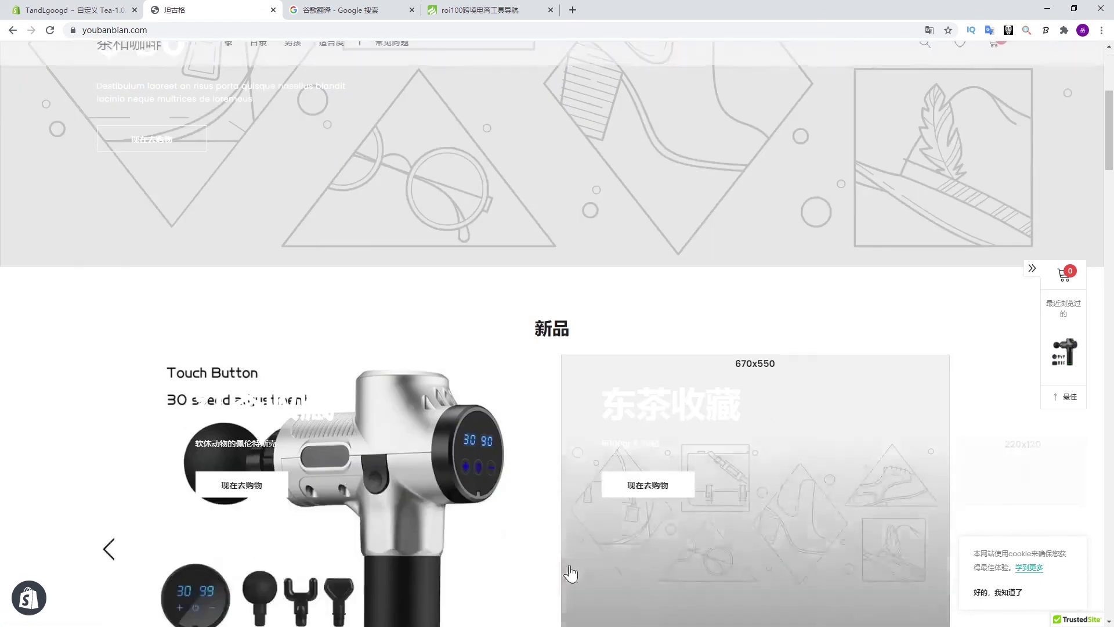
scroll(379, 461, "up", 10)
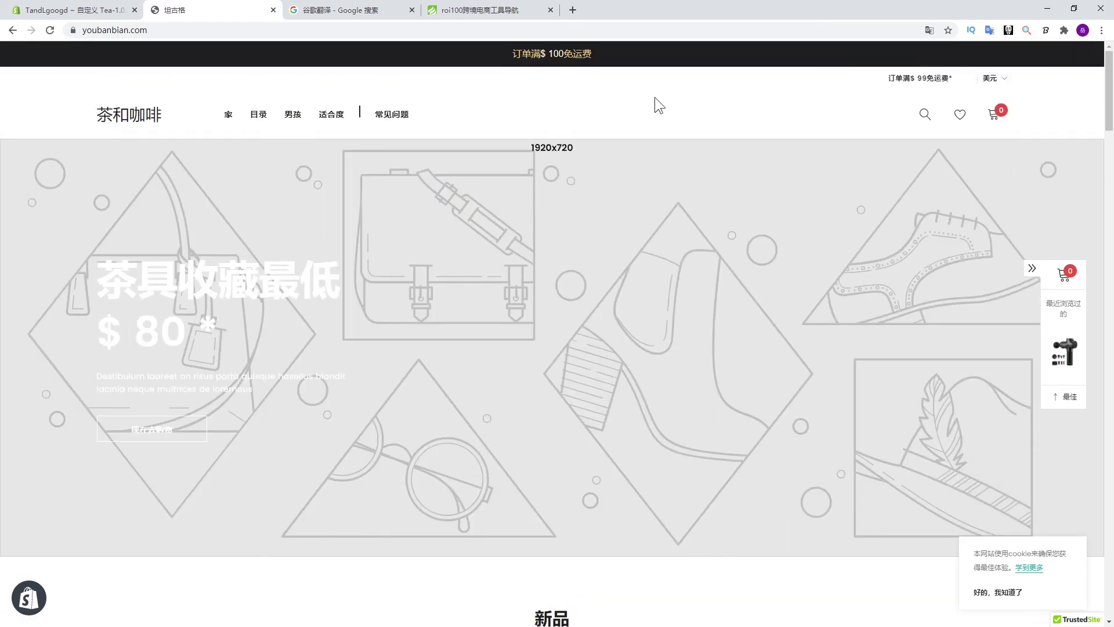
Return to the theme editor, close the newsletter popup, and leave the editor for the Shopify admin's themes page.
key("ctrl+shift+Tab")
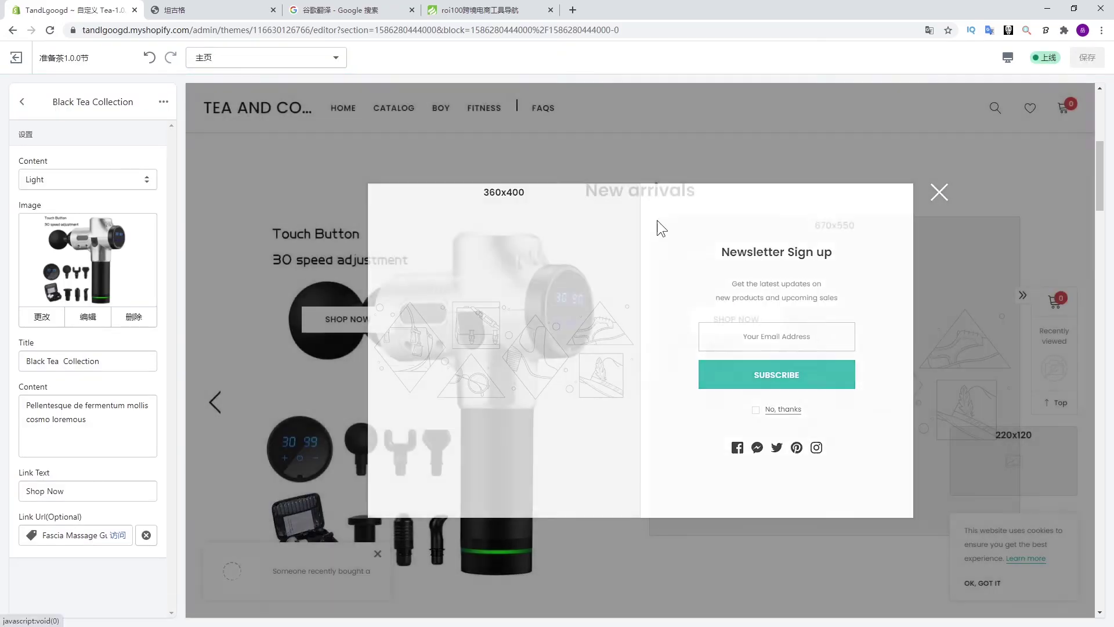
left_click(286, 206)
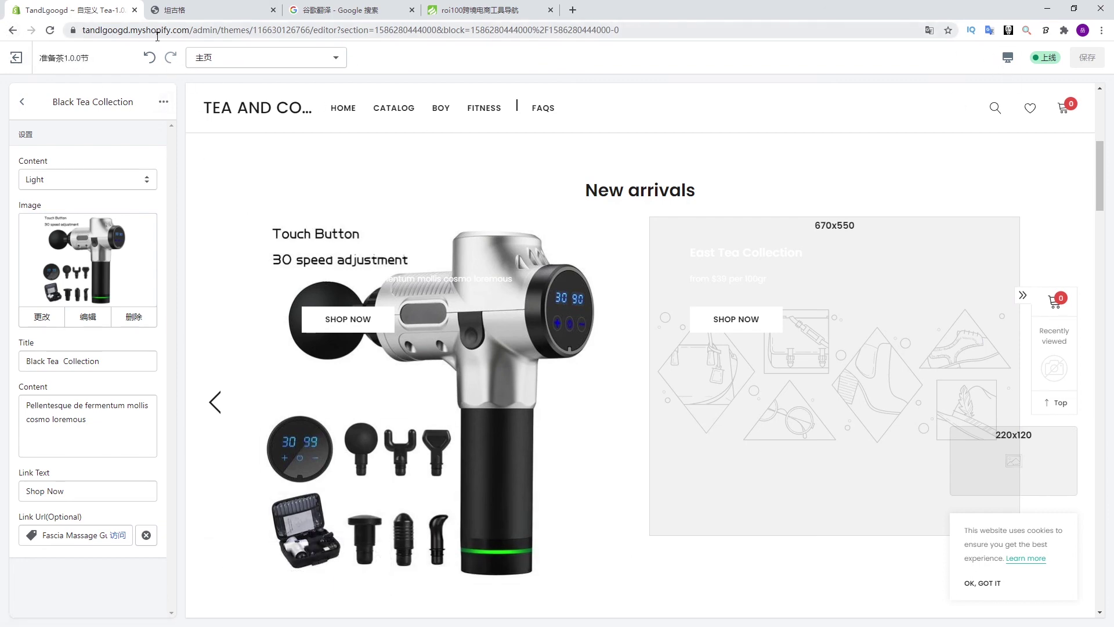
left_click(191, 10)
left_click(81, 10)
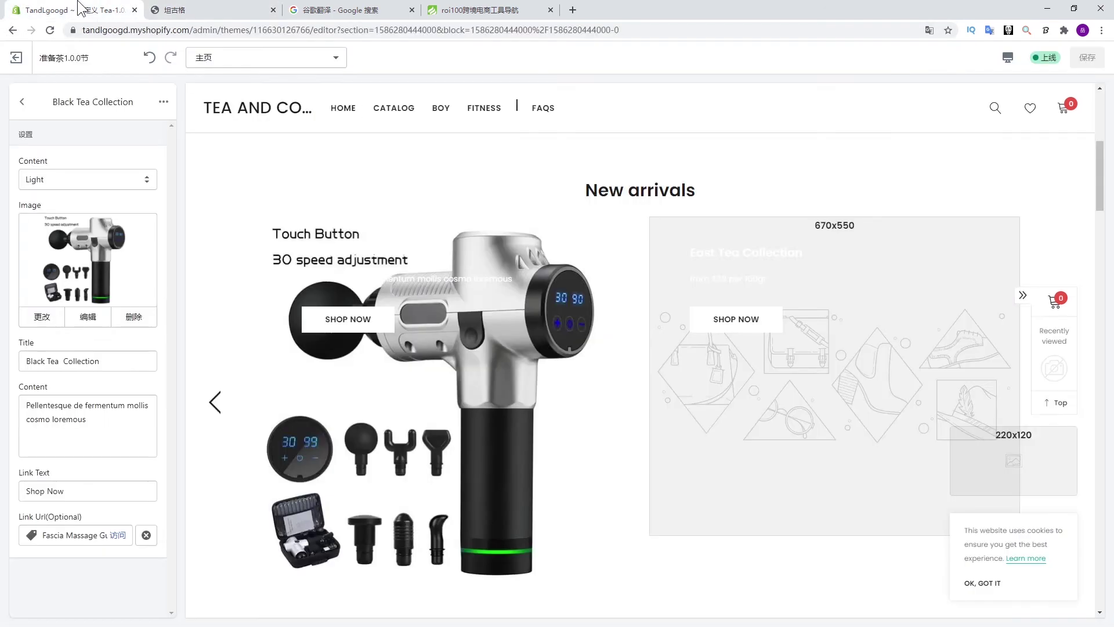
left_click(12, 31)
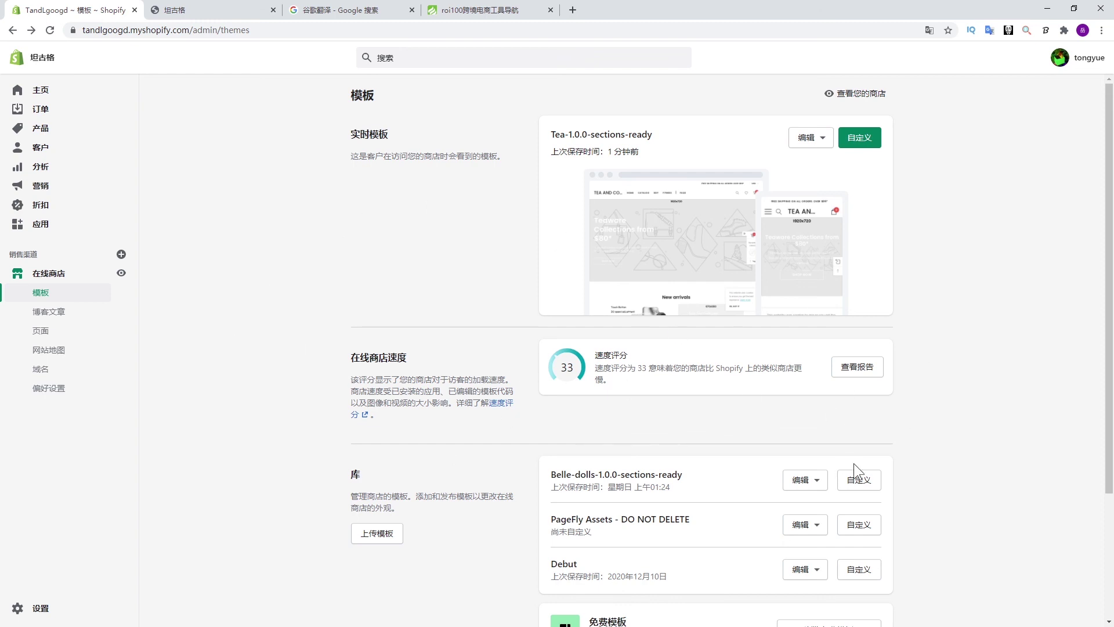
Read the online store speed description on the themes page, highlighting its text and clearing the selection.
scroll(853, 374, "down", 3)
scroll(515, 351, "up", 3)
left_click_drag(351, 383, 458, 411)
left_click(431, 433)
mouse_move(354, 375)
left_mouse_down()
mouse_move(475, 429)
mouse_move(350, 371)
mouse_move(350, 381)
left_mouse_up()
left_click(475, 430)
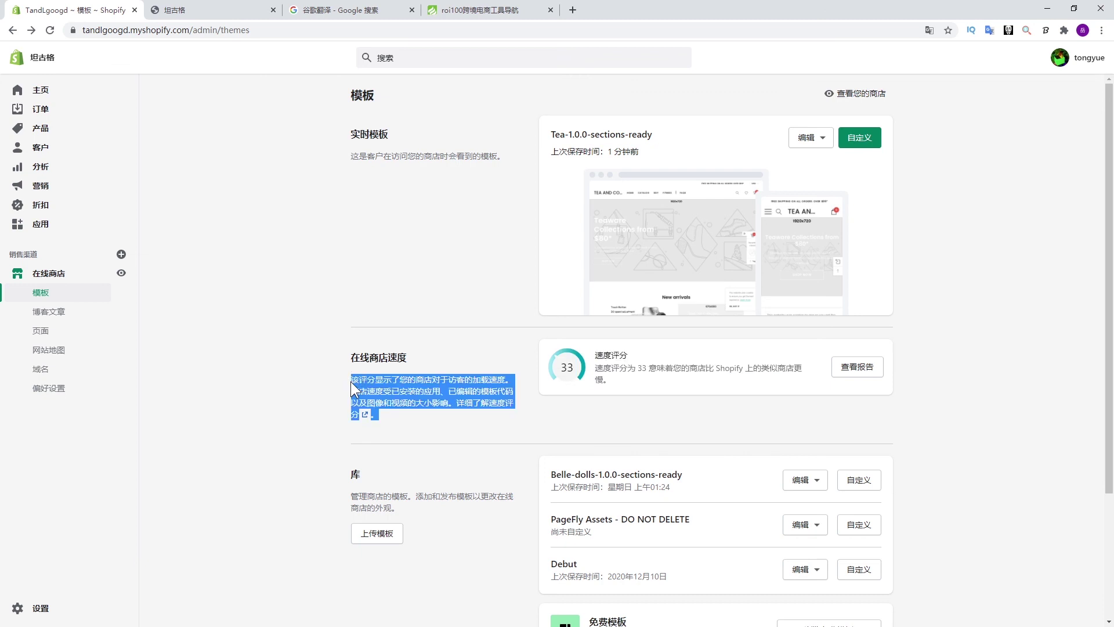
left_click(294, 381)
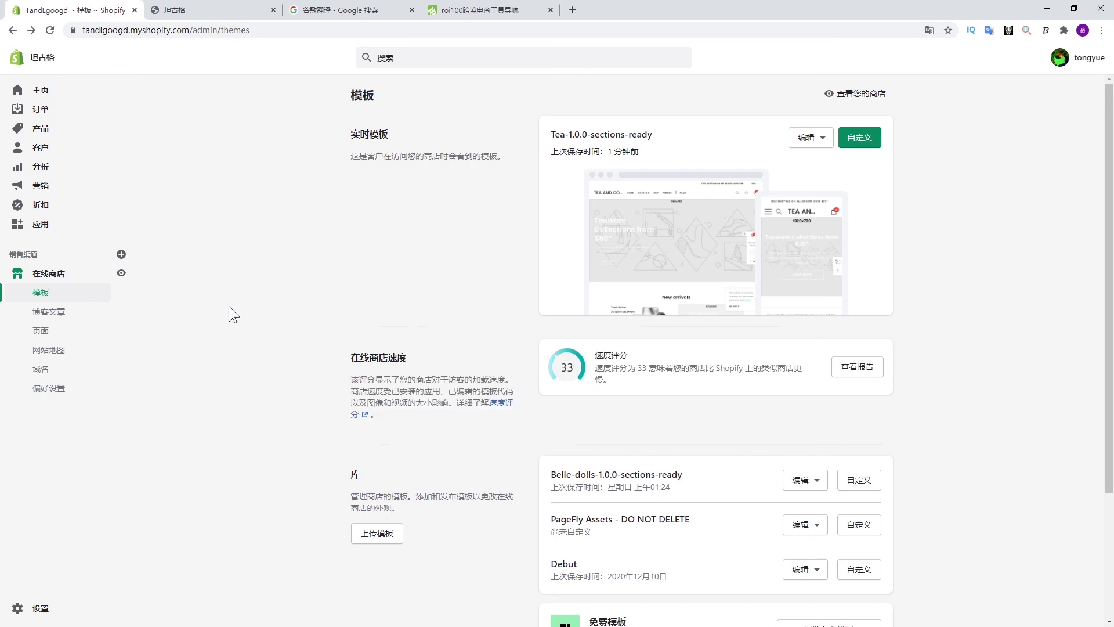
Open the Shopify admin home page.
left_click(50, 91)
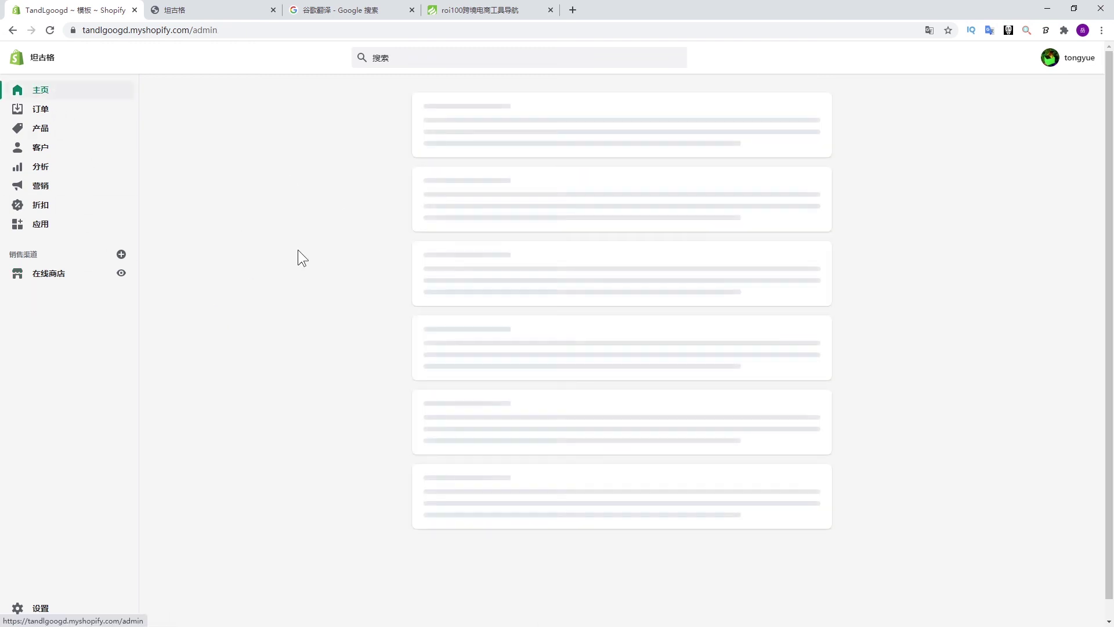